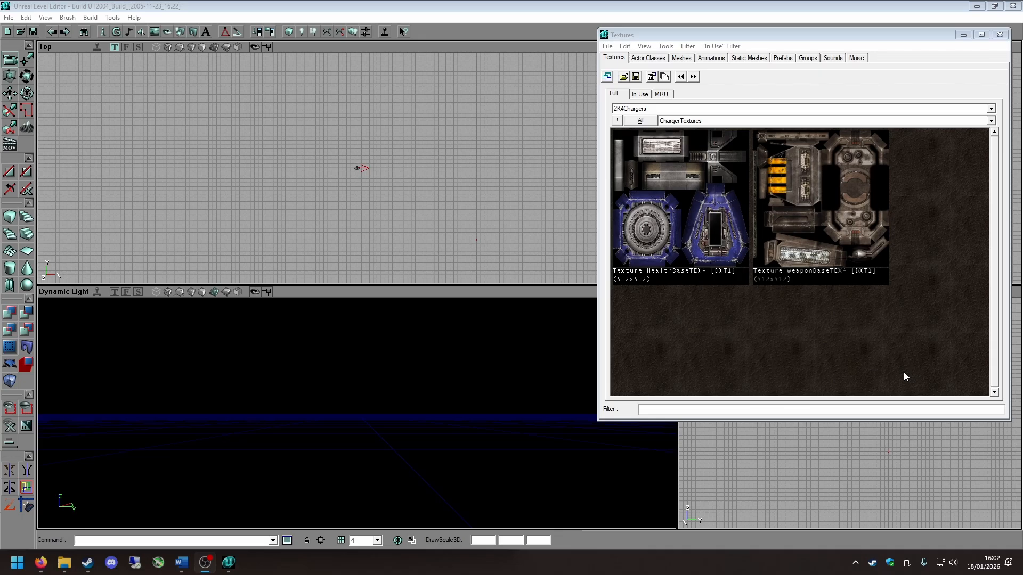
Step: Browse the texture package files in the Unreal Tournament 2004 Textures folder, then leave without loading one
right_click(696, 201)
left_click(696, 109)
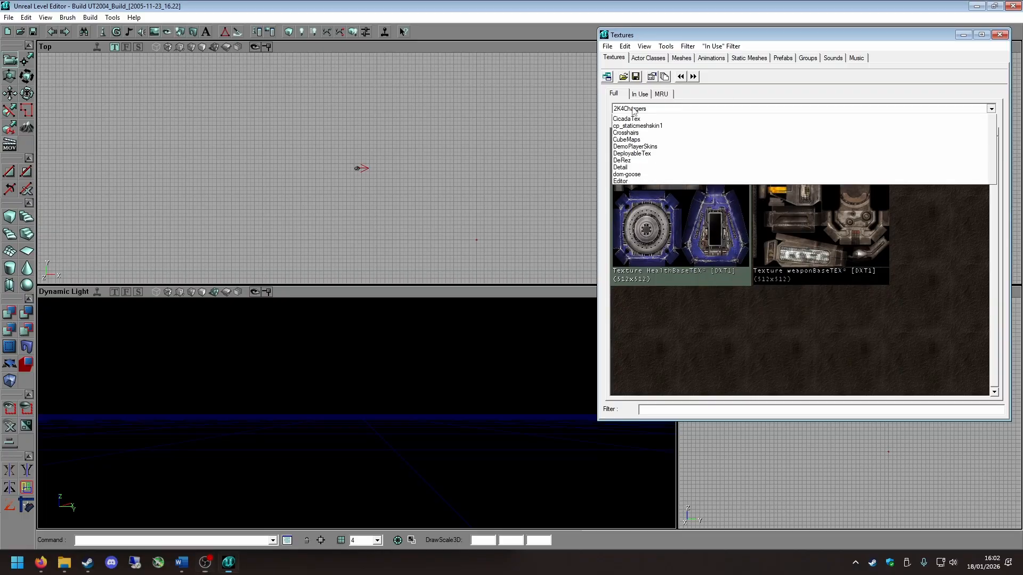
left_click(621, 79)
left_click(623, 77)
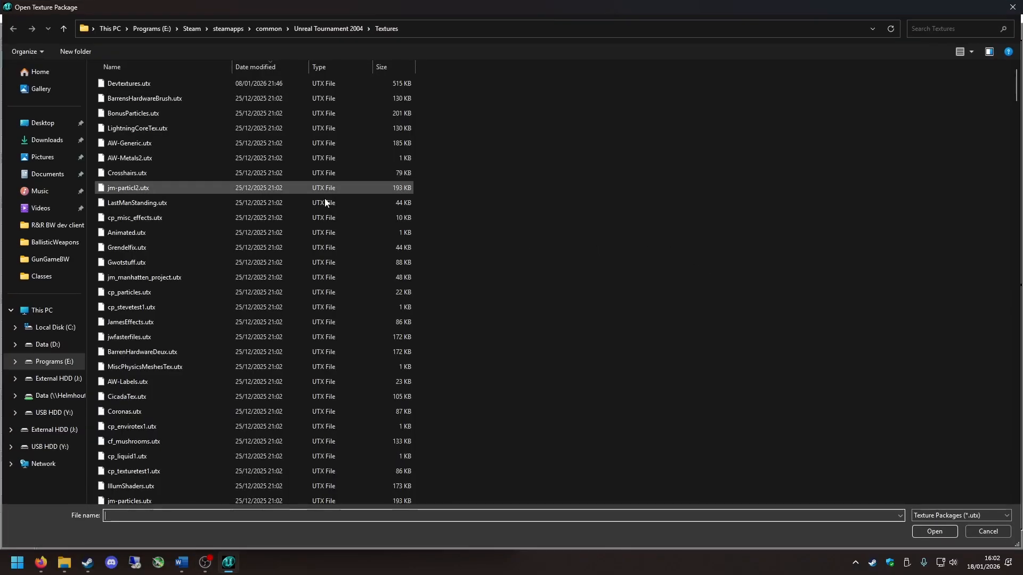
scroll(304, 266, "down", 10)
scroll(302, 286, "down", 7)
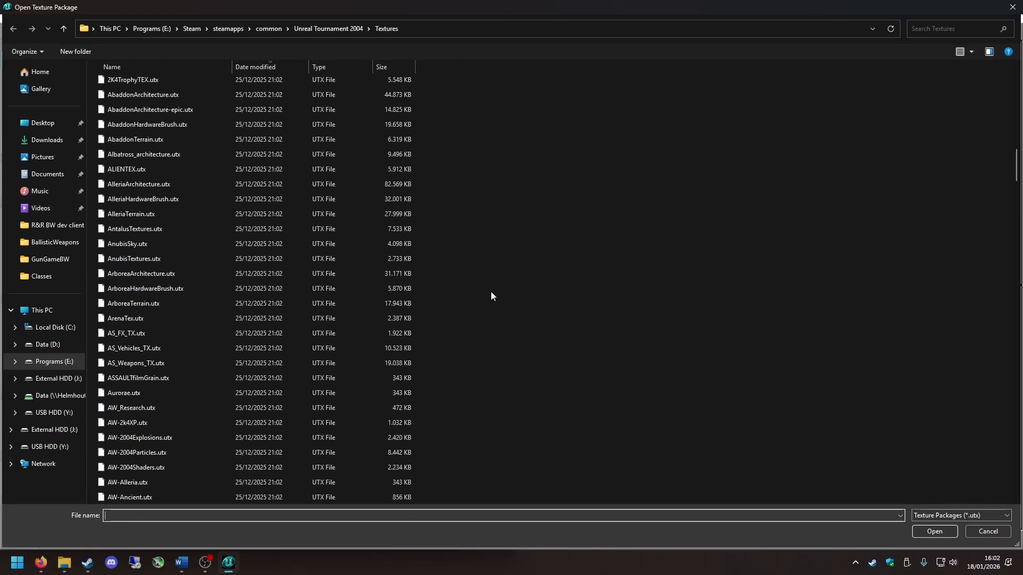
left_click(1008, 12)
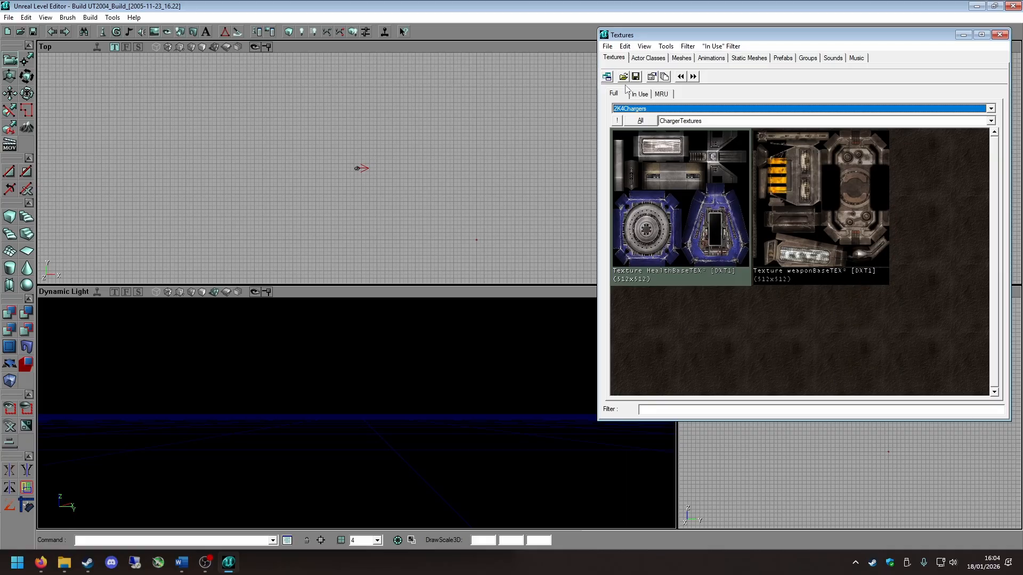
Step: Show the contents of the TeamSymbols texture package
left_click(644, 108)
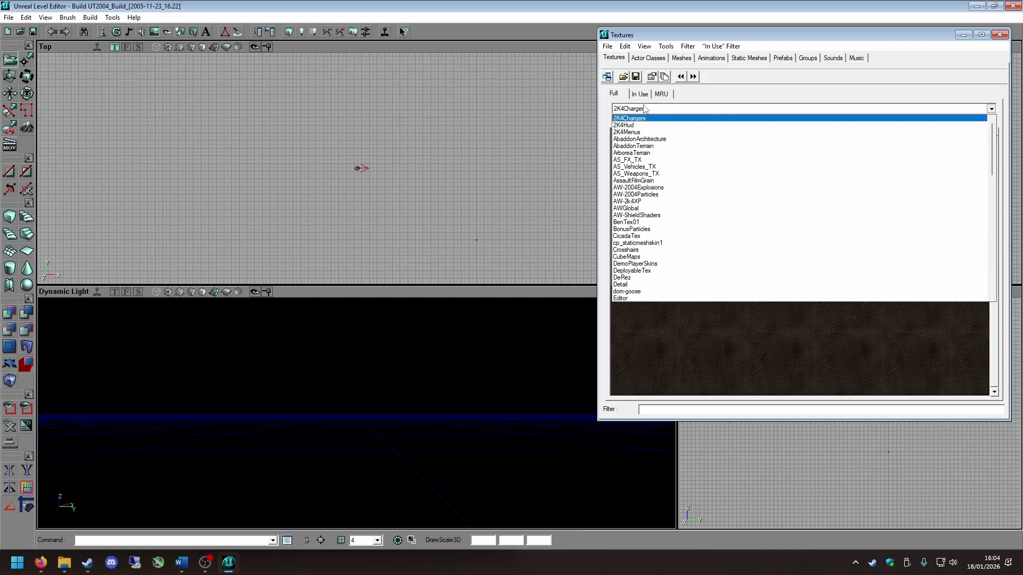
scroll(695, 205, "down", 20)
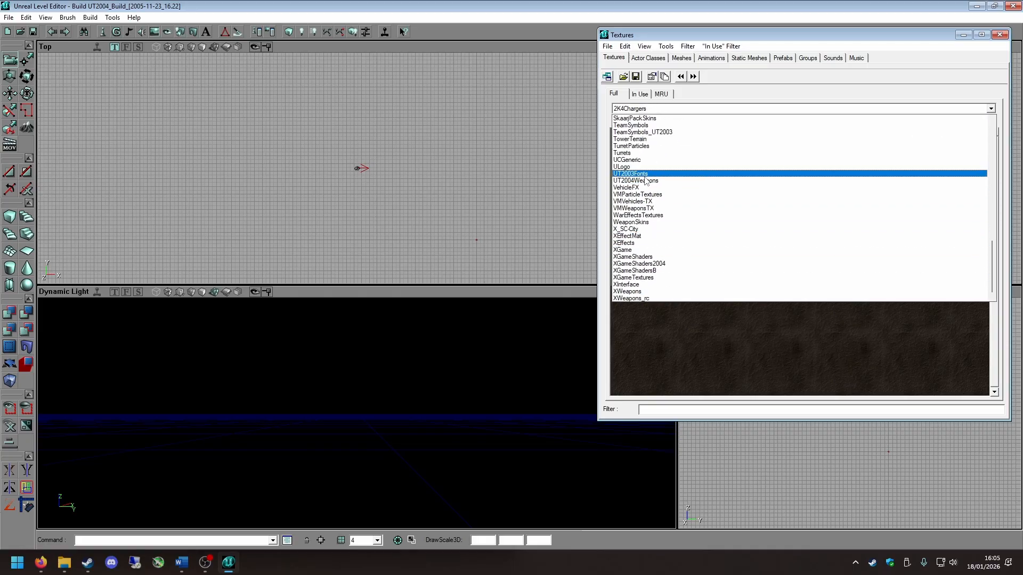
left_click(663, 127)
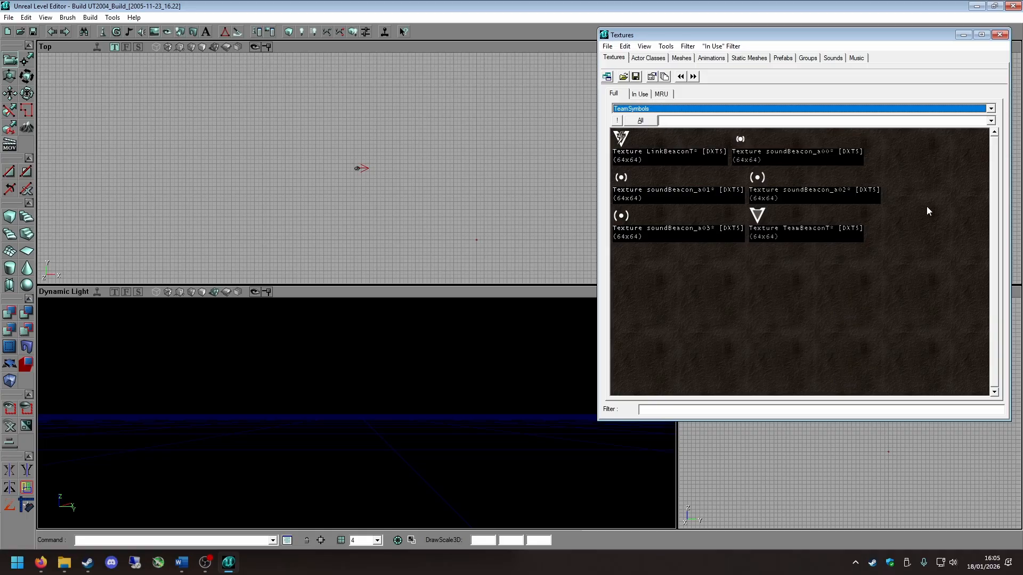
Step: Switch the texture browser back to the 2K4Chargers package
left_click(897, 109)
scroll(820, 151, "up", 20)
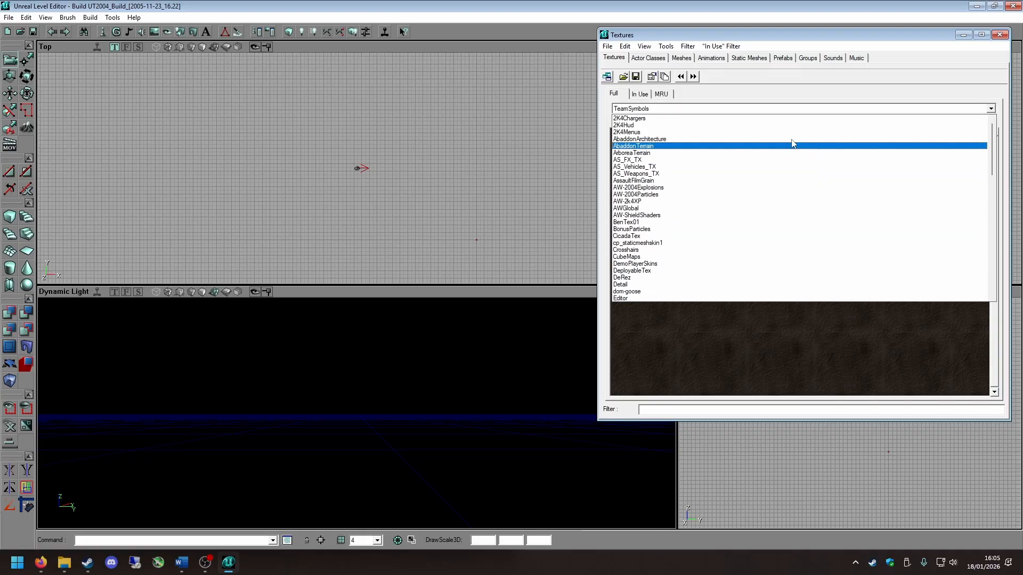
left_click(689, 111)
left_click(690, 111)
scroll(781, 159, "up", 20)
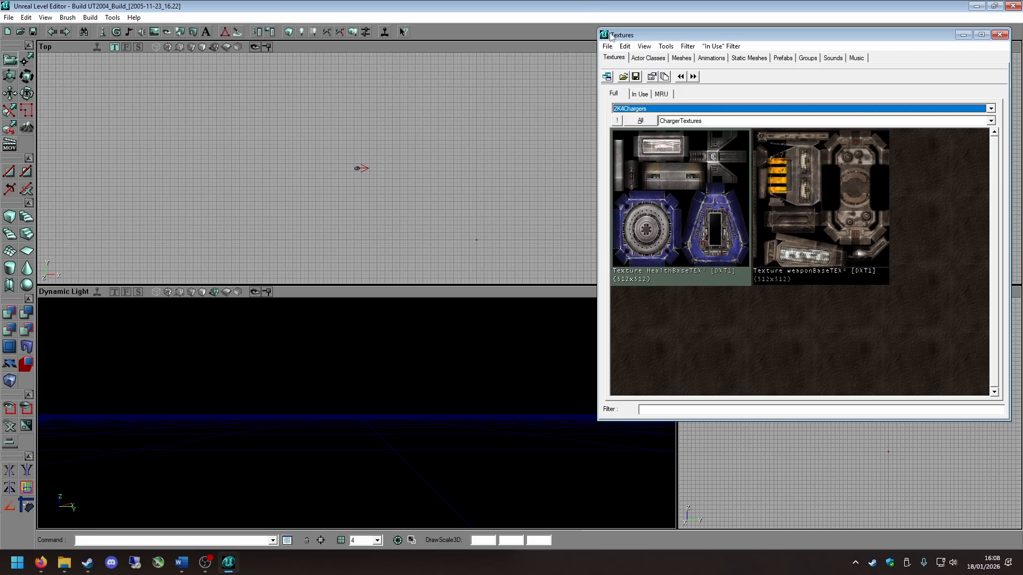
Step: Start a texture import and choose UE4_.dds from the New folder inside Downloads
left_click_drag(605, 32, 575, 75)
left_click(578, 90)
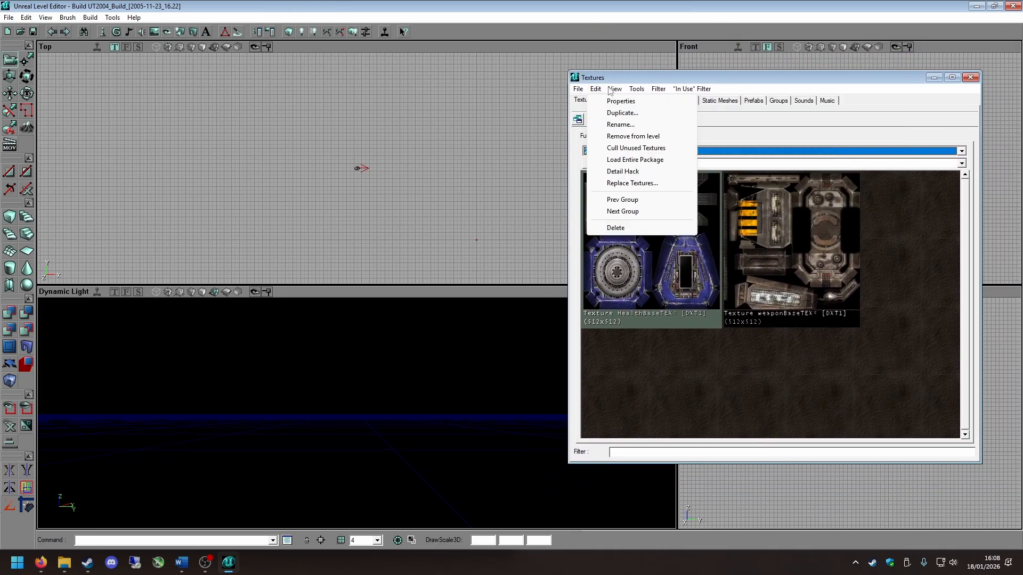
left_click(582, 144)
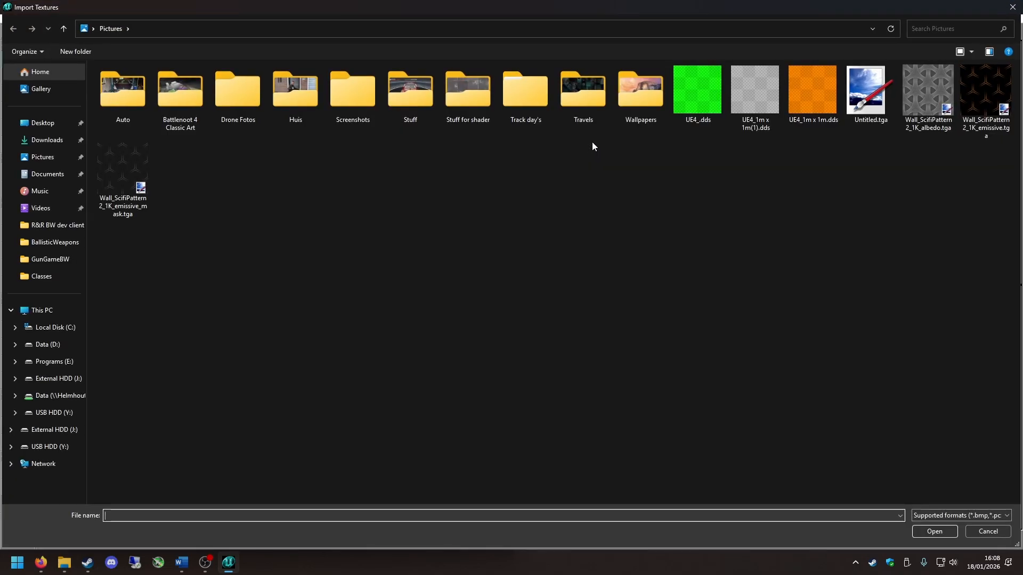
left_click(47, 139)
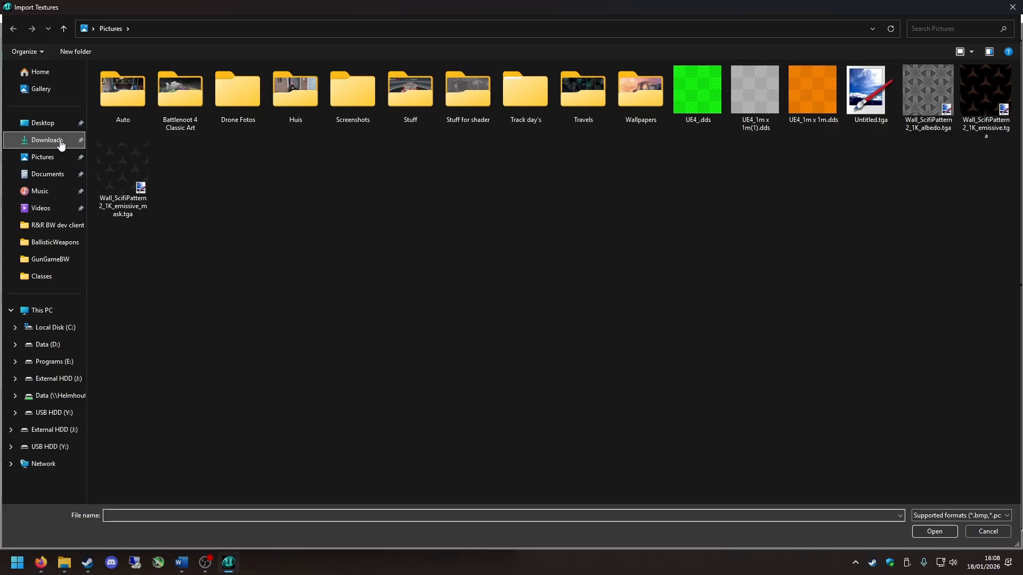
double_click(172, 98)
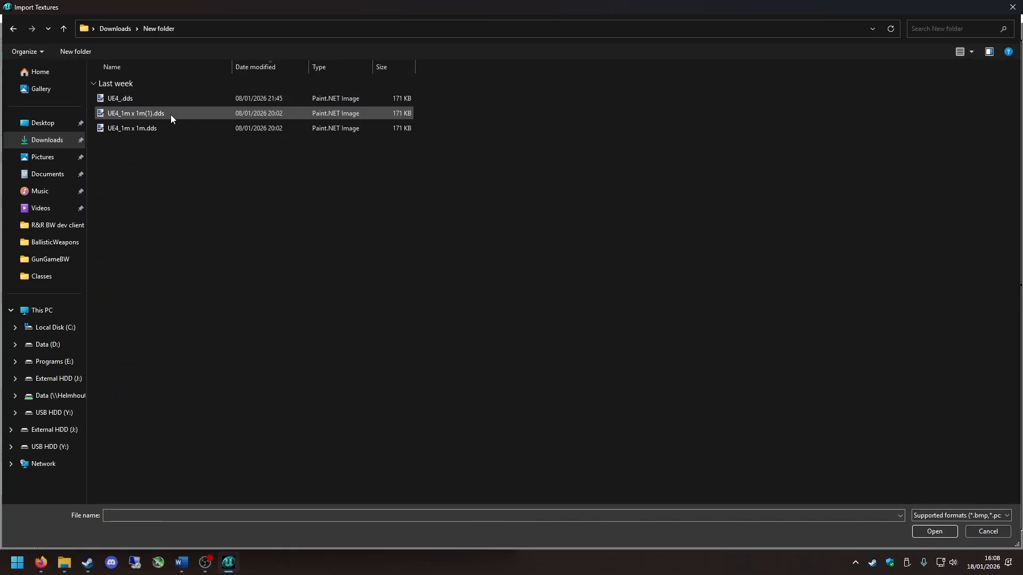
double_click(179, 102)
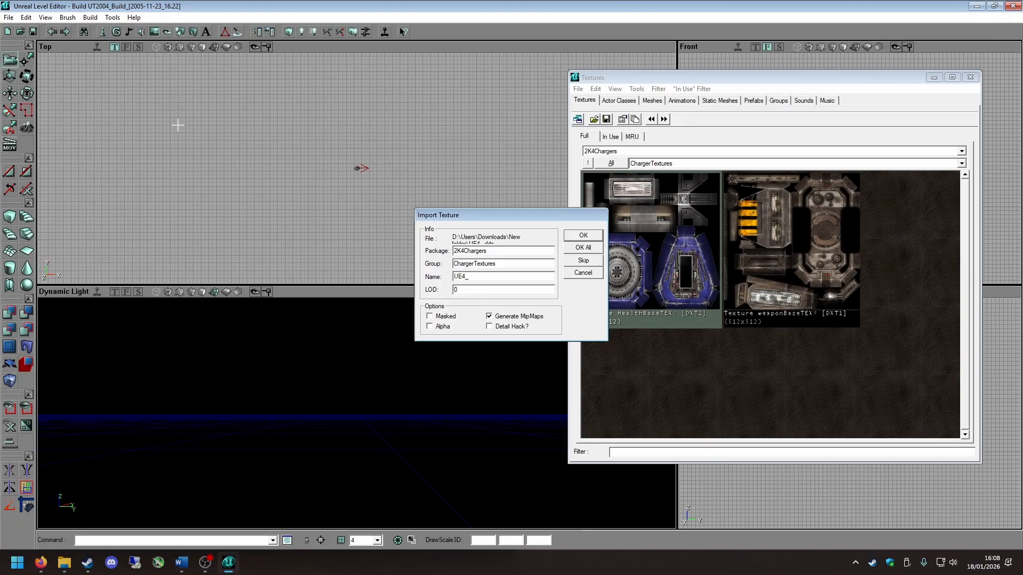
Step: Set the import package to Test and clear the group name
double_click(489, 253)
type("T")
type("Test")
double_click(513, 264)
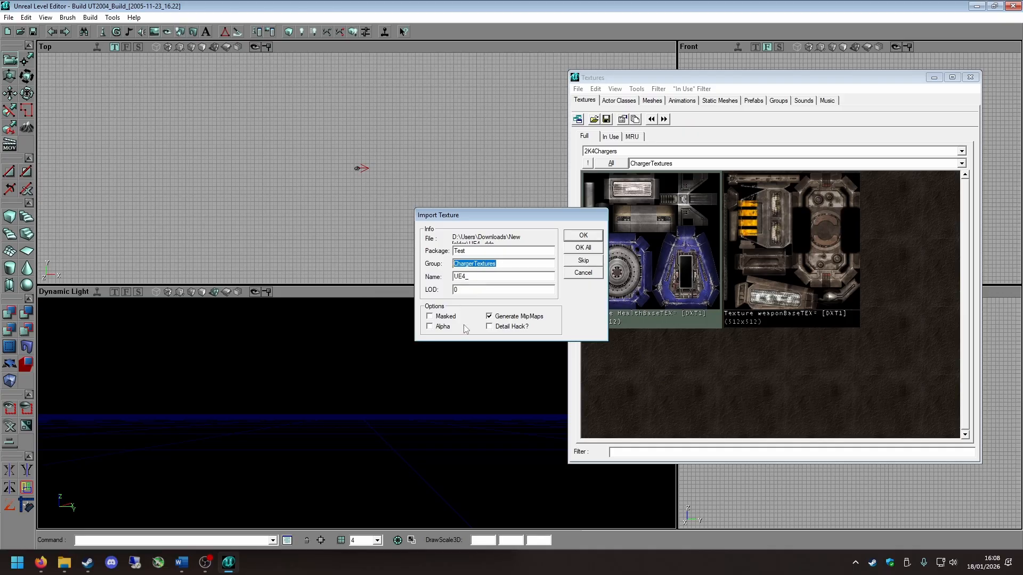
key("BackSpace")
Step: Try the Masked and Alpha import options for the texture
double_click(480, 292)
double_click(527, 277)
left_click(443, 317)
left_click(436, 327)
left_click(441, 317)
left_click(437, 327)
Step: Import the texture under the name UE4_ and select it in the browser
left_click_drag(487, 275, 437, 283)
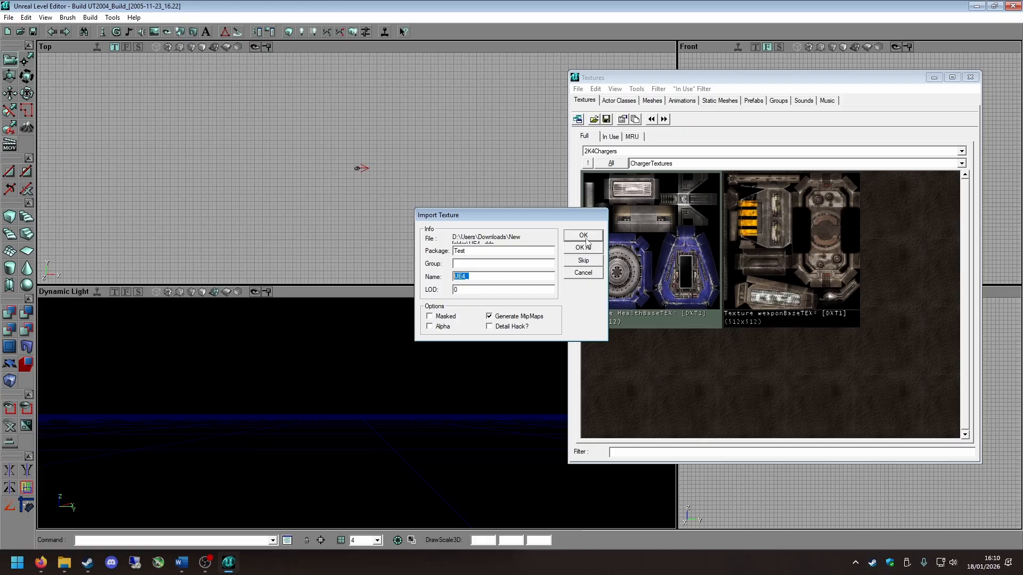
left_click(583, 247)
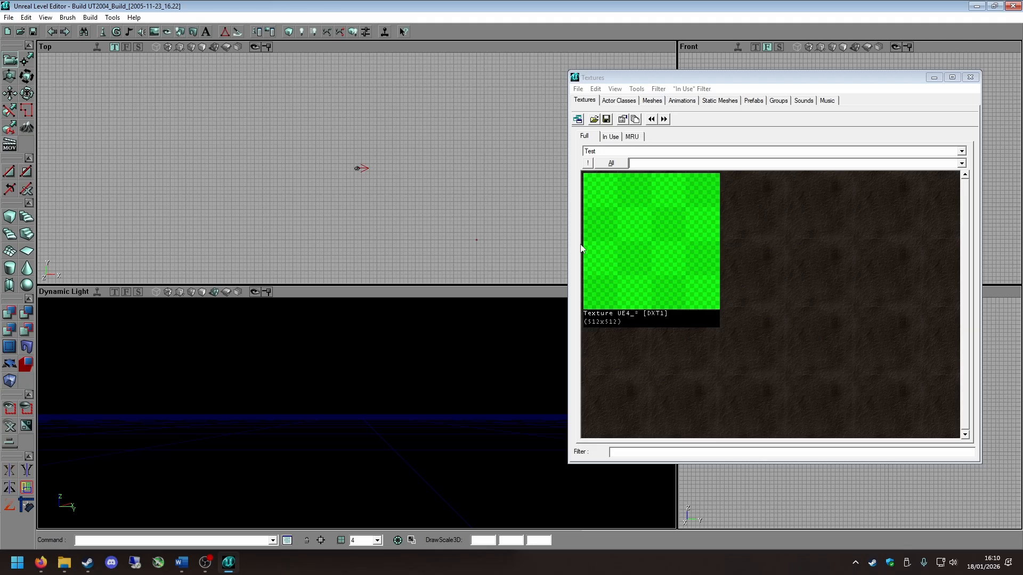
left_click(695, 218)
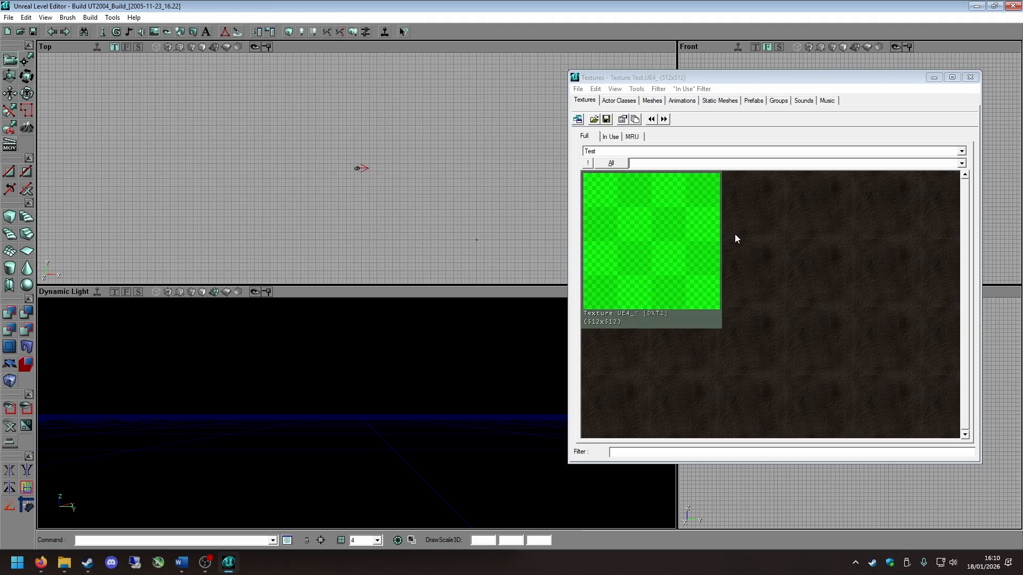
Step: Choose UE4_1m x 1m(1).dds and UE4_1m x 1m.dds together for another texture import
left_click(578, 89)
left_click(601, 142)
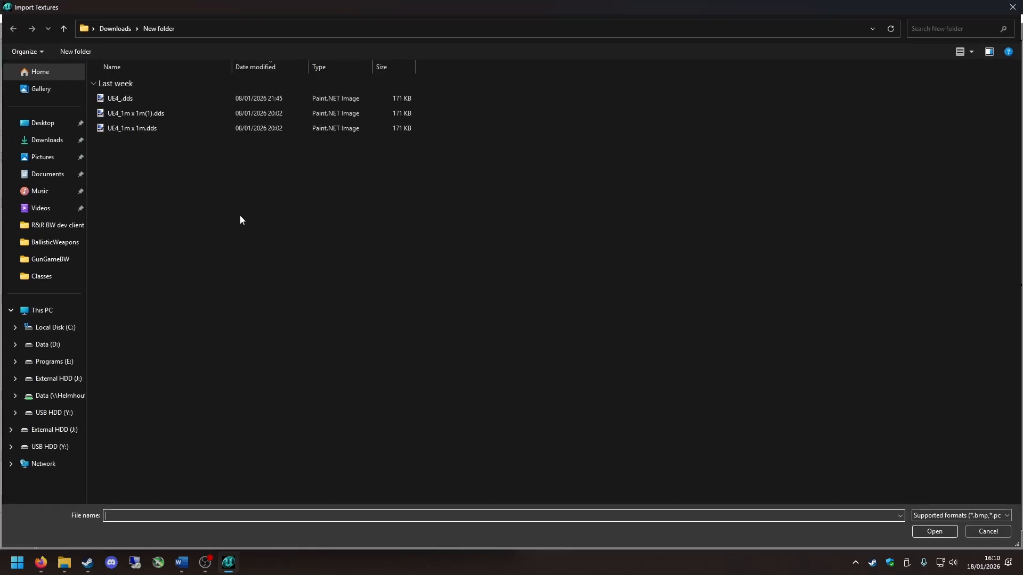
left_click_drag(221, 210, 165, 114)
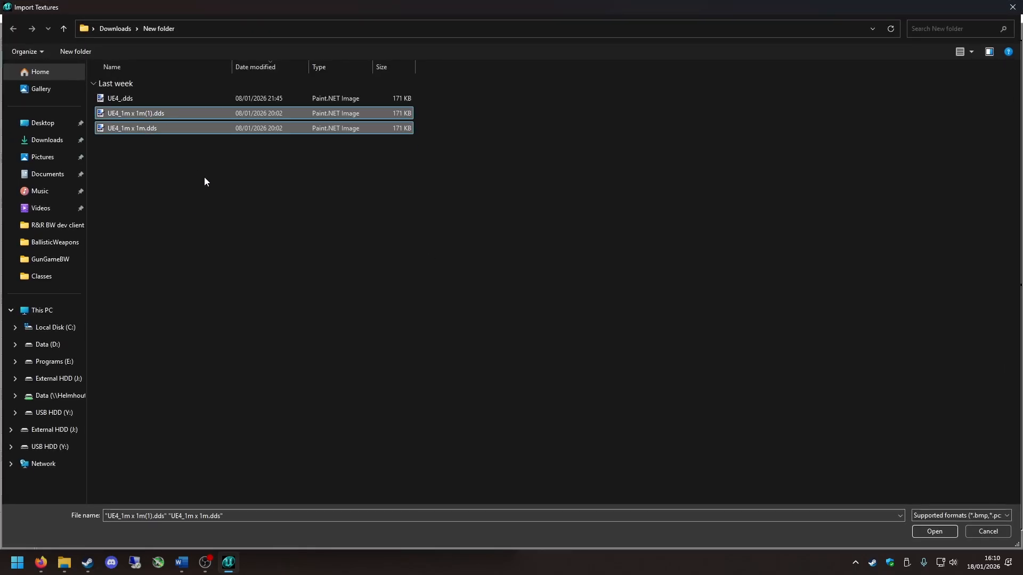
left_click(936, 532)
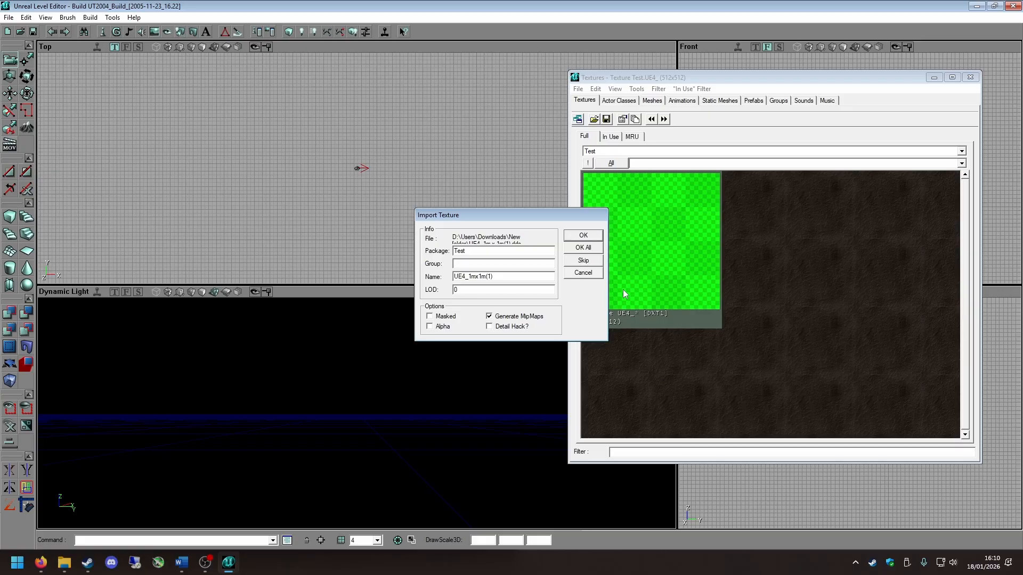
Step: Set the group to Coolgroup, without a space, and import both textures into the Test package
type("Cool groeu")
key("BackSpace")
key("BackSpace")
type("up")
left_click(584, 236)
left_click(530, 310)
left_click(473, 263)
key("BackSpace")
key("BackSpace")
type("r")
left_click(497, 266)
left_click(585, 249)
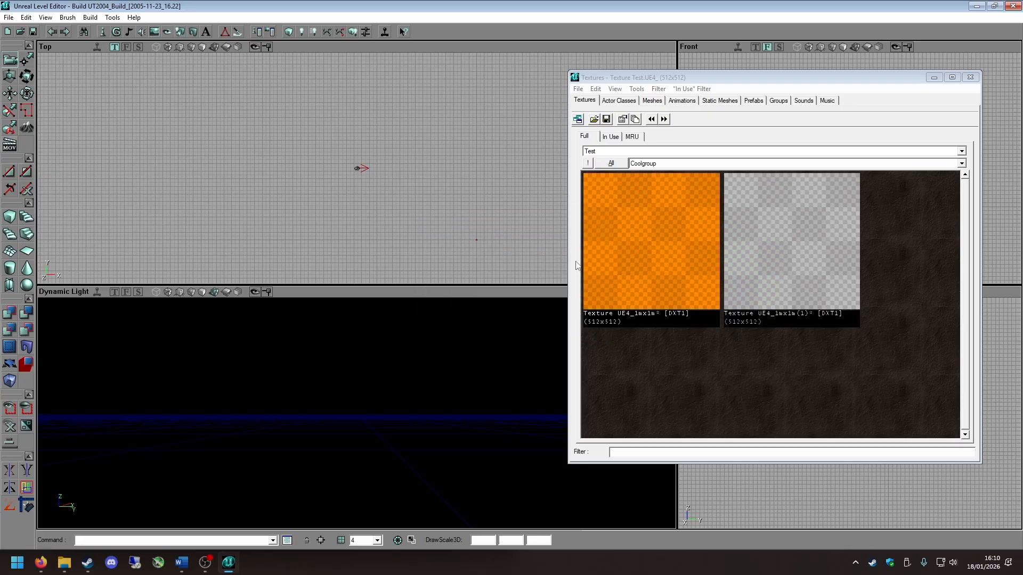
Step: Check the imported grey and orange textures and the Test package's group list
left_click(784, 233)
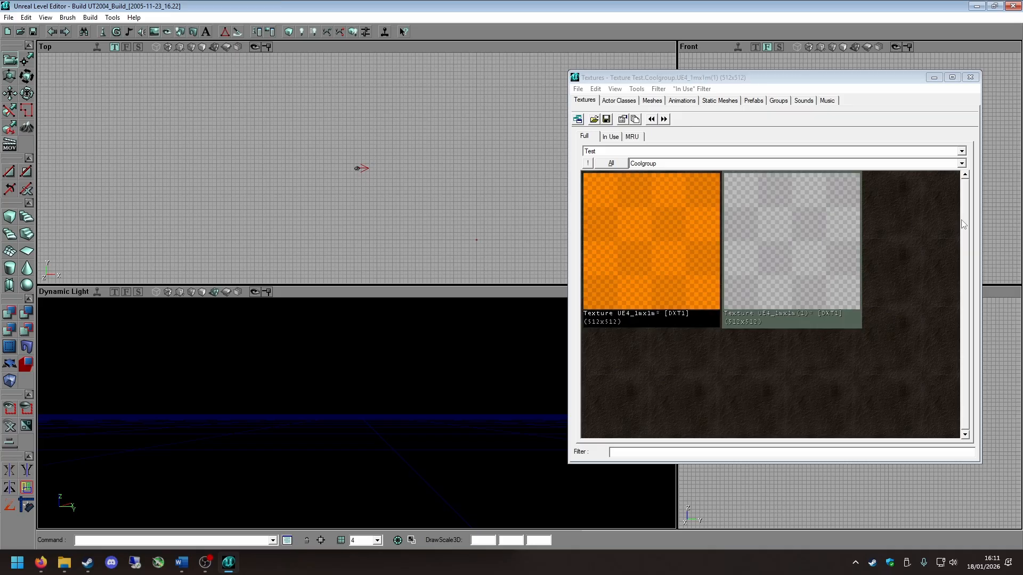
left_click(652, 165)
left_click(648, 175)
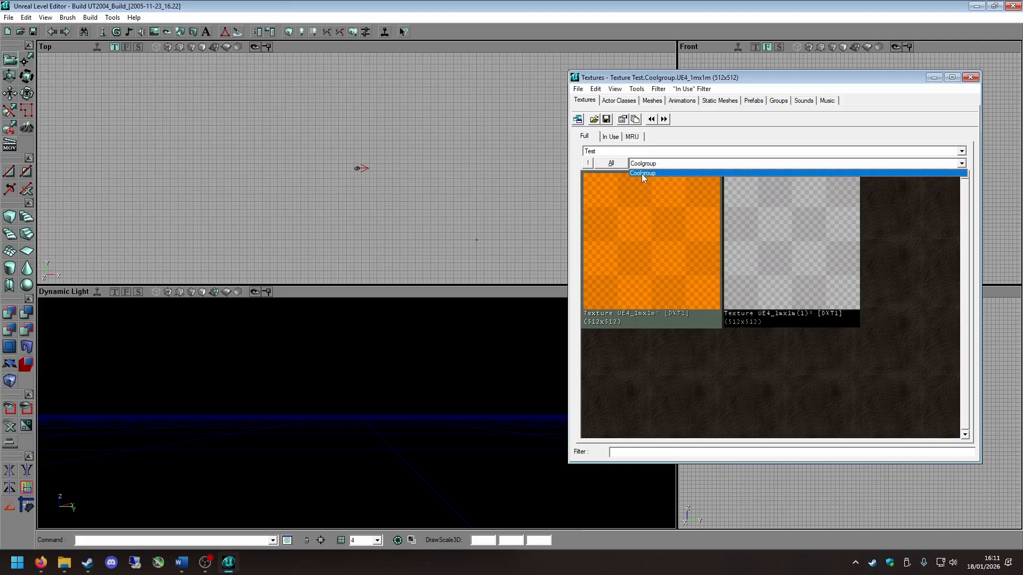
left_click(755, 233)
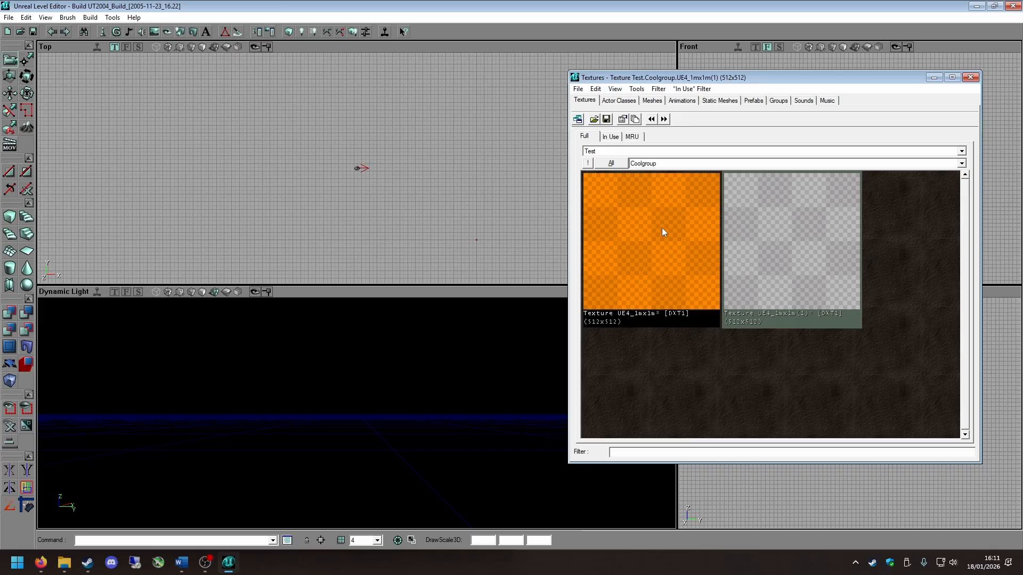
Step: Show all groups of the Test package, inspect the green, orange and grey textures, and return to the Coolgroup view
left_click(605, 165)
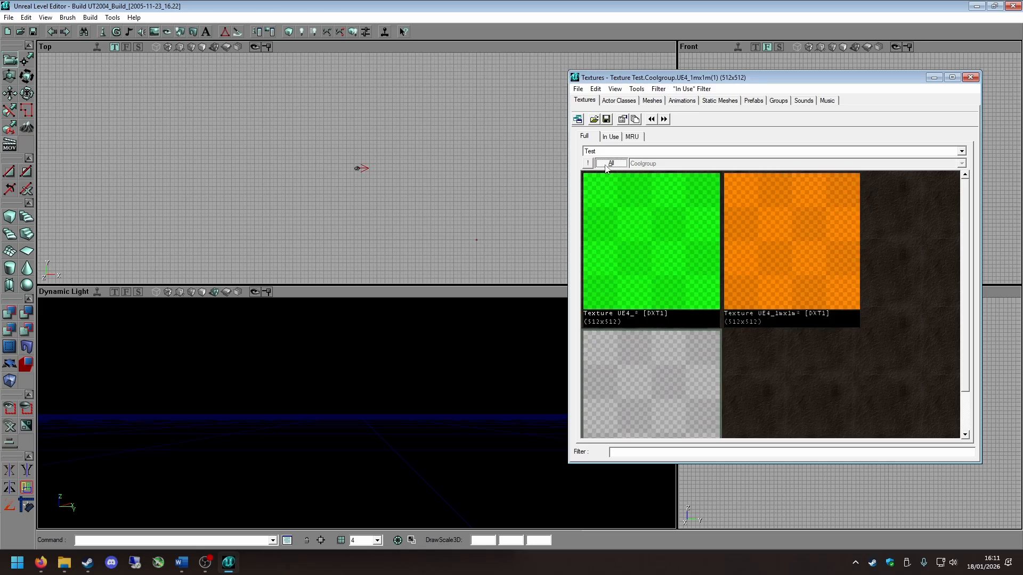
left_click(712, 204)
left_click(740, 230)
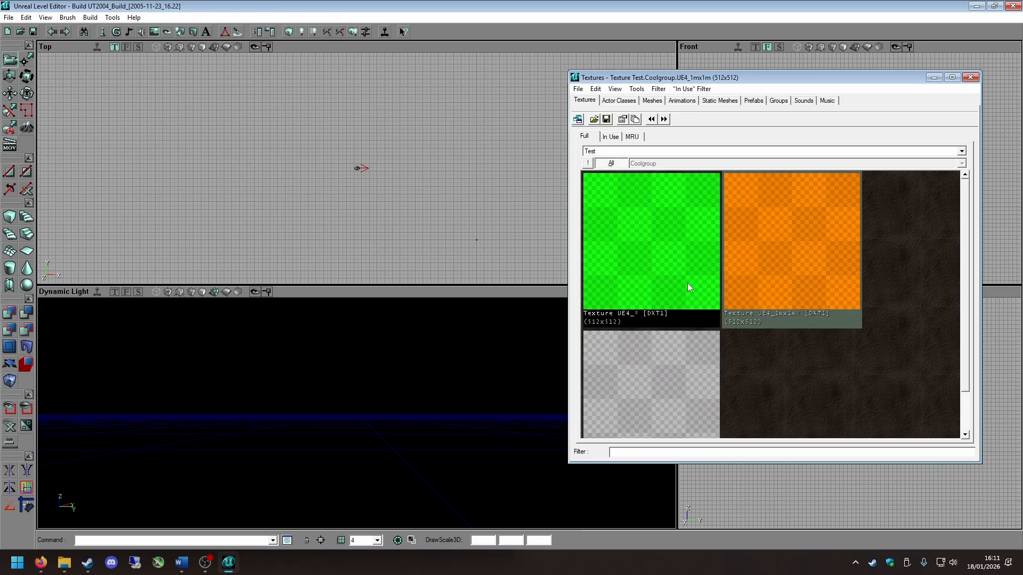
scroll(687, 283, "down", 1)
left_click(679, 300)
left_click(738, 227)
left_click(666, 219)
left_click(686, 296)
left_click(758, 261)
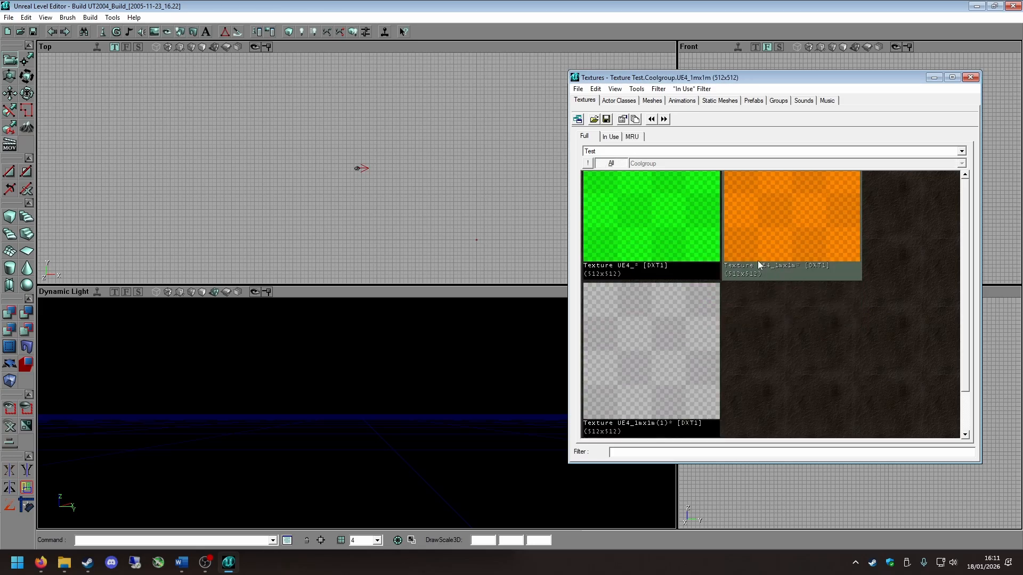
left_click(661, 235)
left_click(806, 212)
left_click(675, 314)
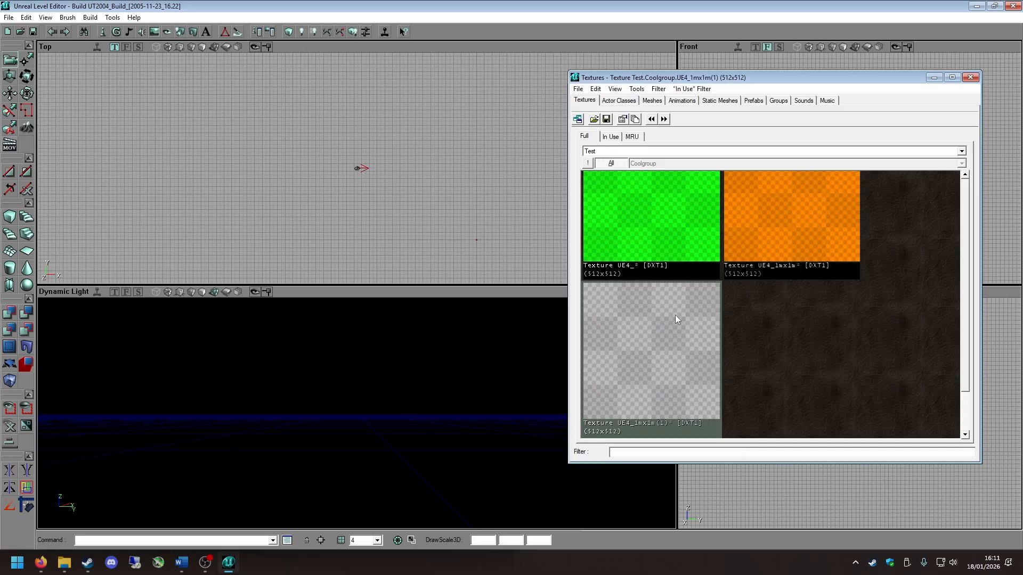
left_click(704, 250)
left_click(775, 206)
left_click(690, 320)
left_click(618, 166)
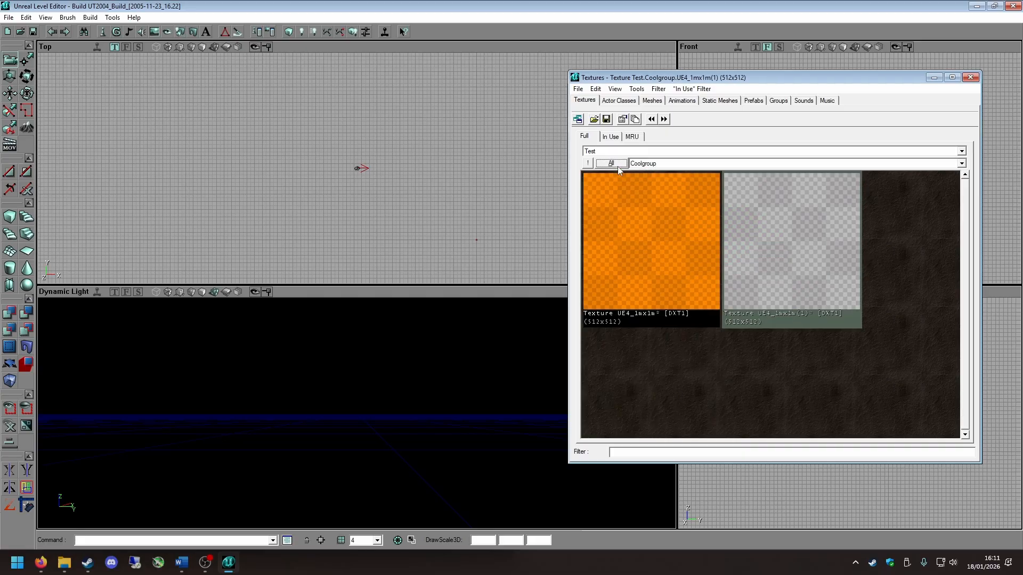
Step: Open the orange texture's properties, review its Quality settings and expand the Surface settings
left_click(587, 164)
right_click(622, 216)
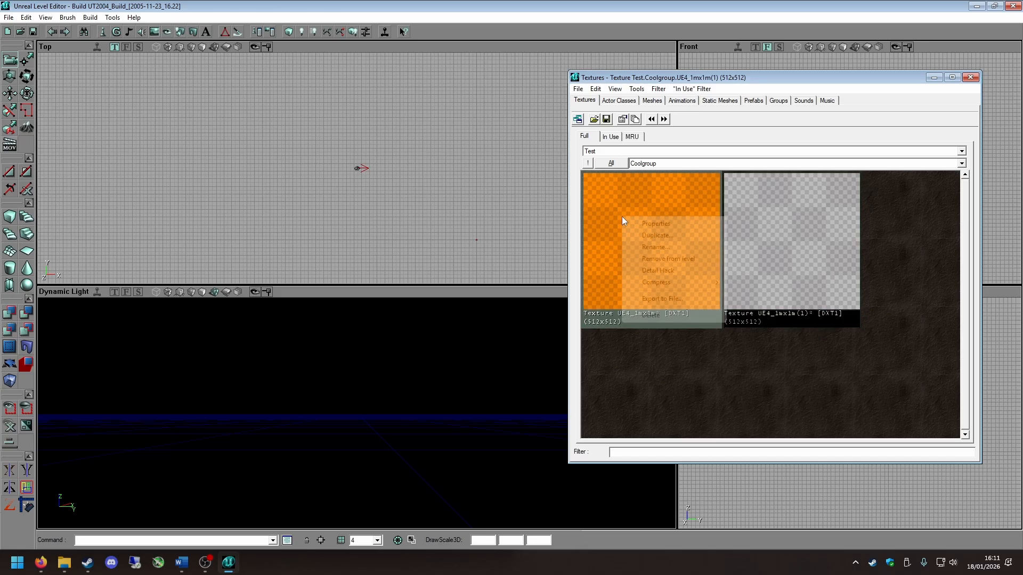
left_click(651, 225)
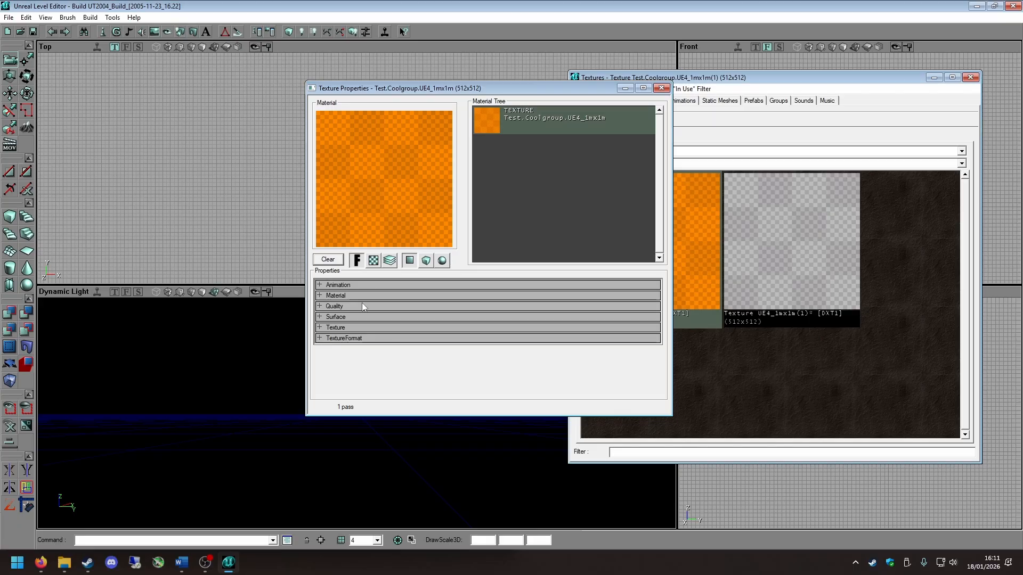
left_click(331, 306)
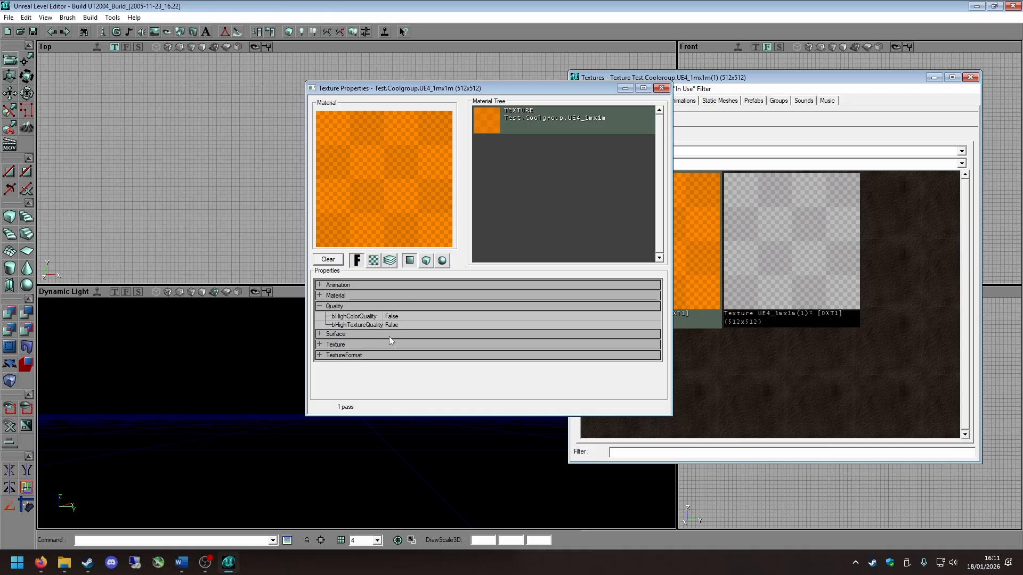
left_click(345, 306)
left_click(359, 317)
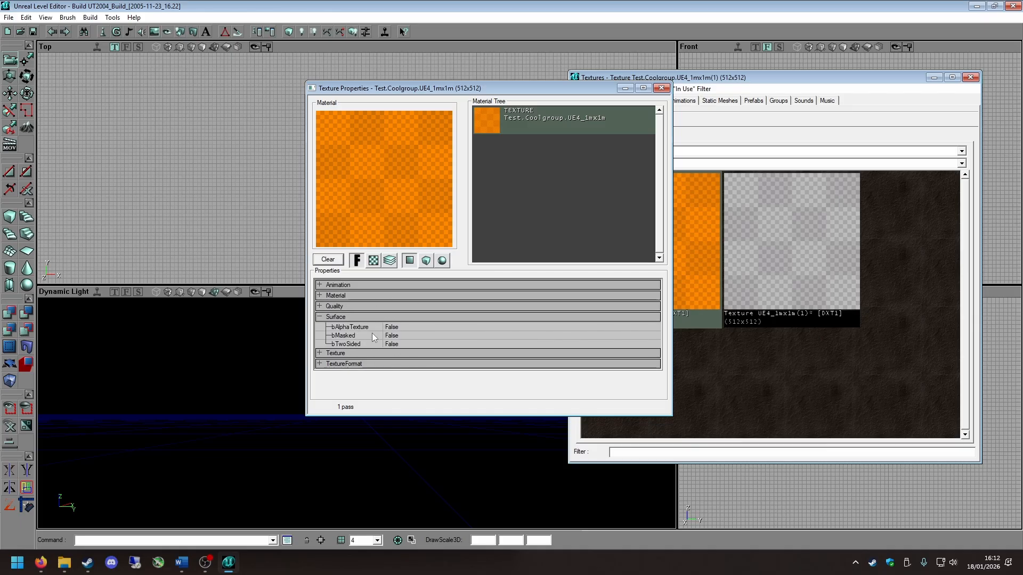
Step: Examine the bMasked and bAlphaTexture surface settings of the orange texture and expand its Texture settings
left_click(394, 335)
key("Up")
left_click(397, 335)
left_click(398, 326)
left_click(398, 336)
left_click(398, 326)
left_click(405, 336)
left_click(408, 326)
left_click(393, 353)
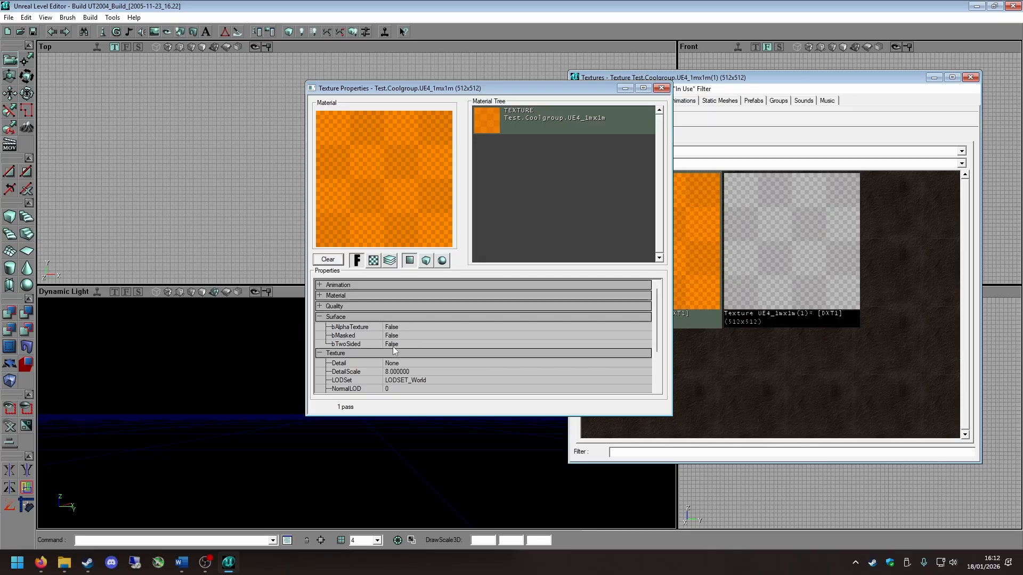
Step: Examine the bTwoSided surface setting of the orange texture, collapse its Surface settings and expand its Texture settings
left_click(393, 352)
left_click(397, 344)
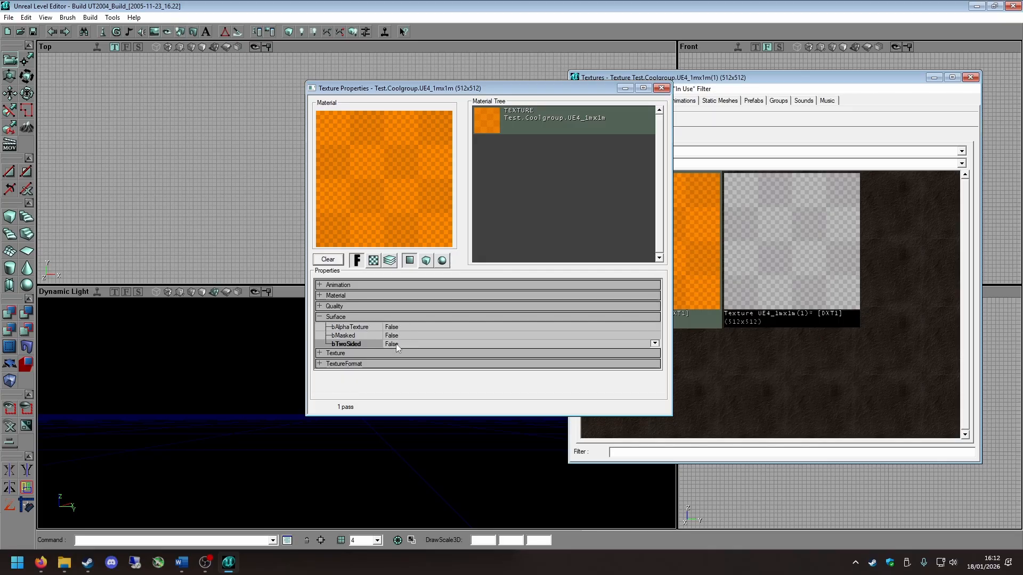
left_click(336, 317)
left_click(365, 328)
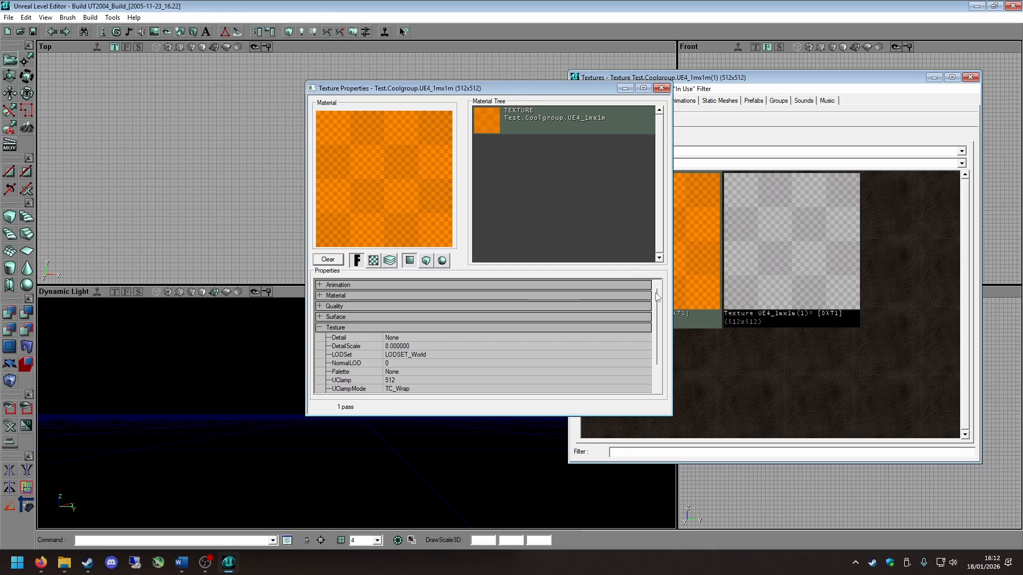
Step: Examine the Detail setting and the LODSet options of the orange texture, keeping LODSET_World
scroll(356, 320, "down", 3)
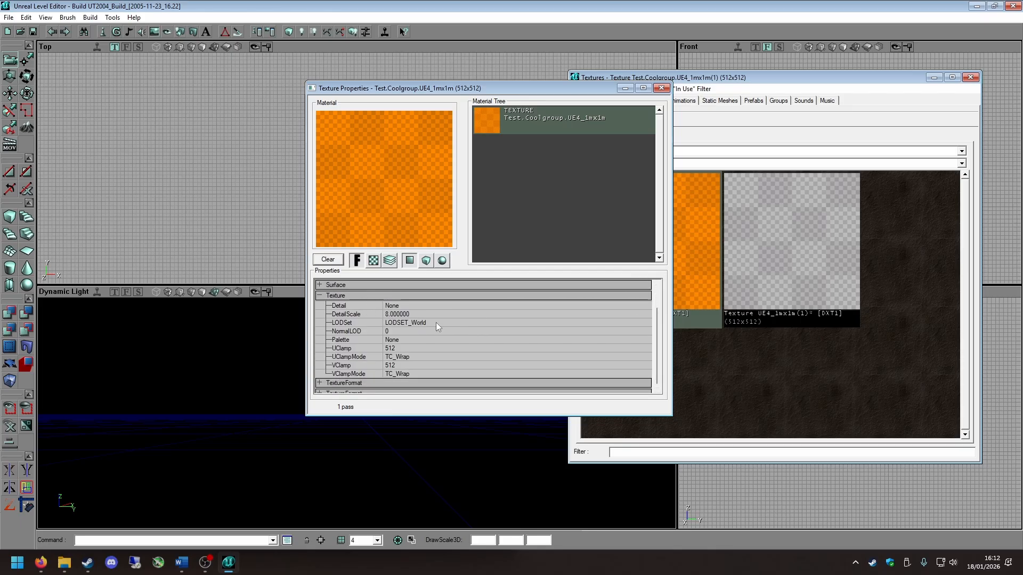
left_click(394, 306)
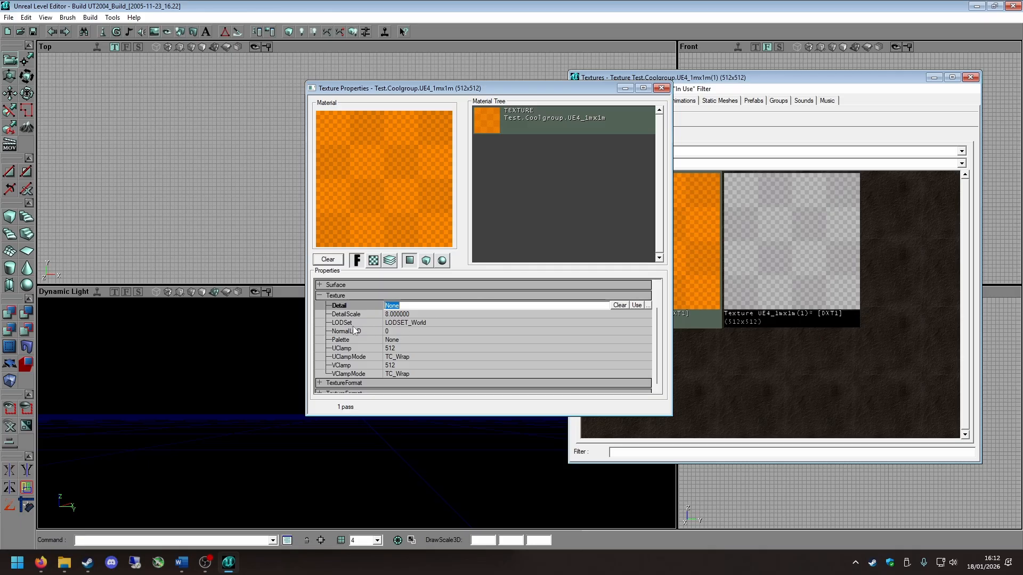
left_click(477, 325)
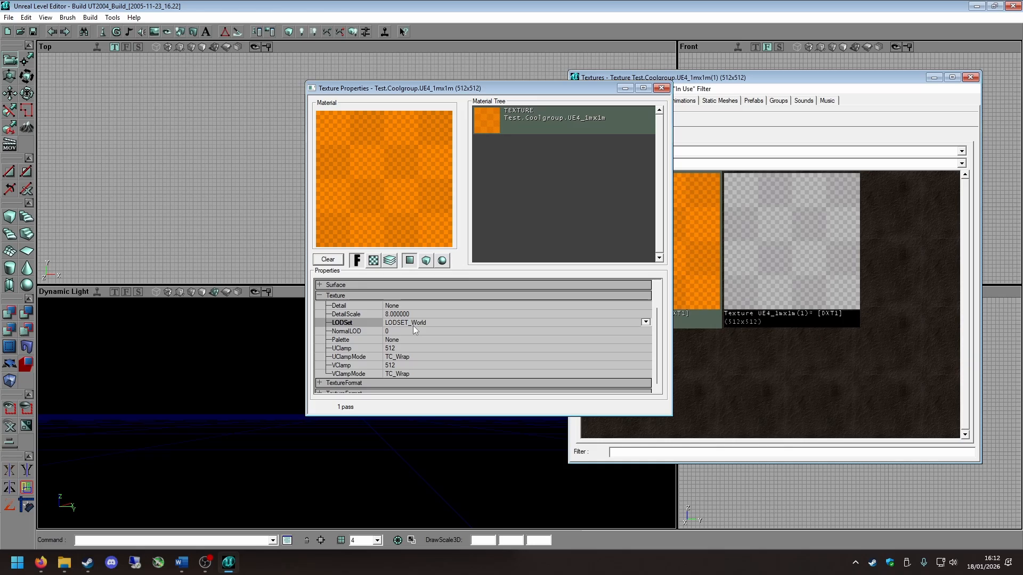
left_click(645, 323)
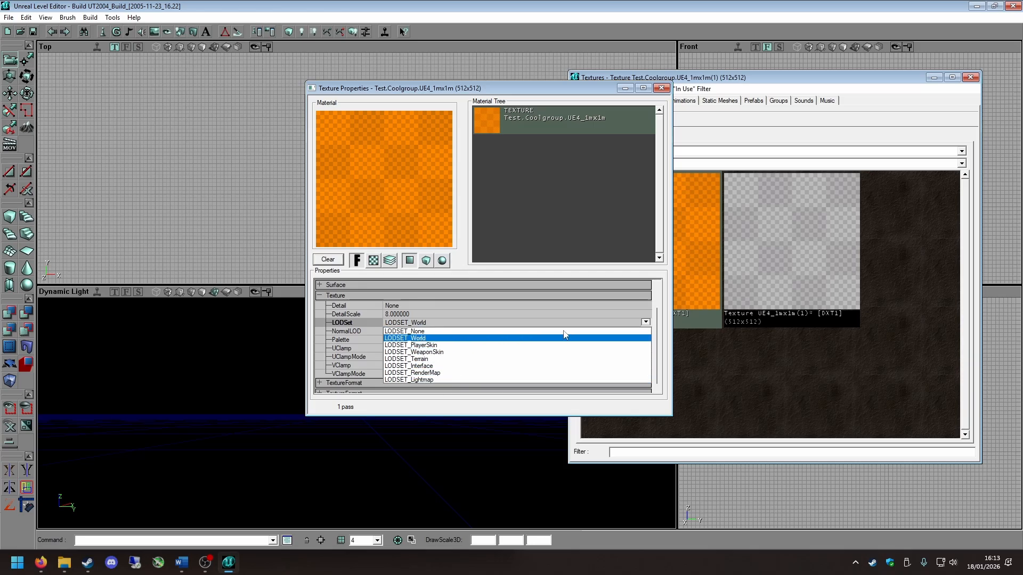
left_click(437, 339)
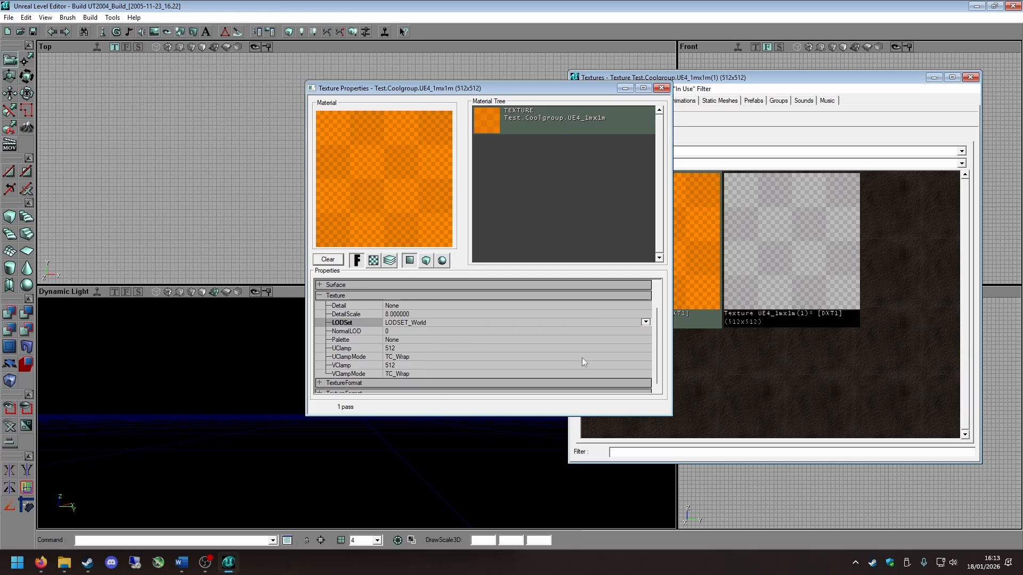
Step: Examine the NormalLOD, Palette, UClamp and VClamp settings of the orange texture
left_click(428, 331)
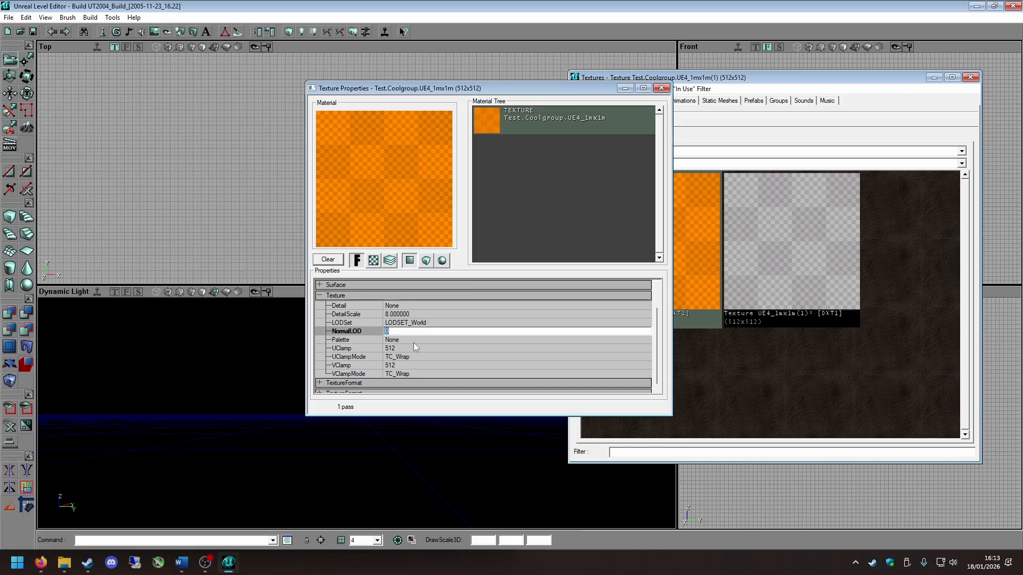
left_click(413, 342)
left_click(407, 348)
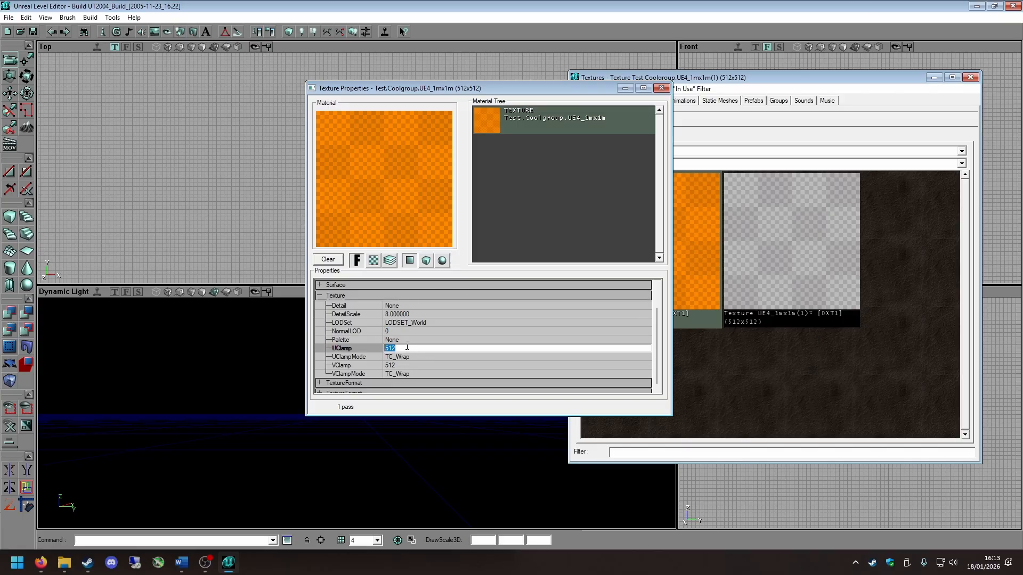
left_click(430, 366)
left_click(400, 348)
Step: Set the orange texture's VClamp to 256 and close its properties
left_click(411, 367)
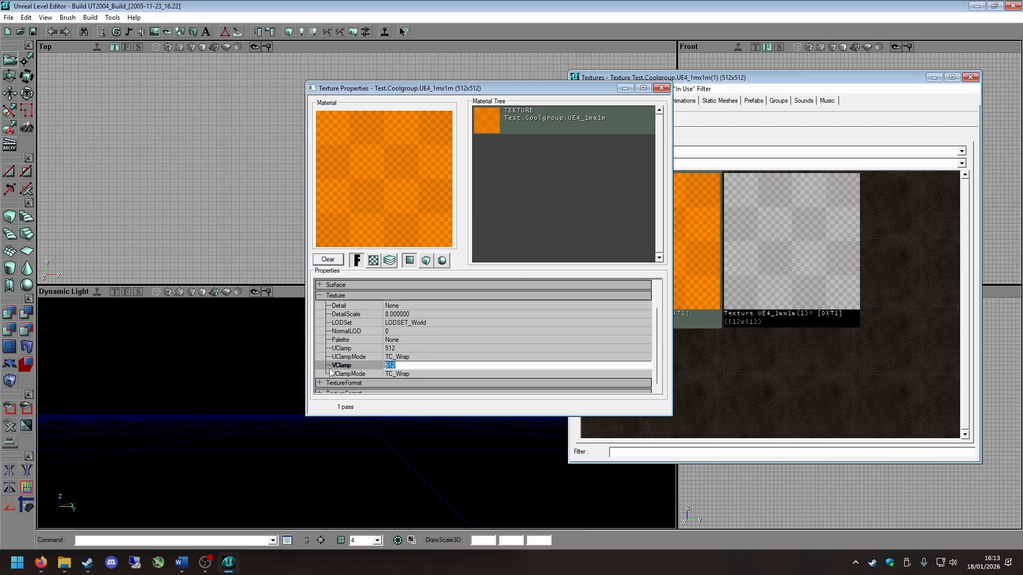
type("256")
left_click(397, 356)
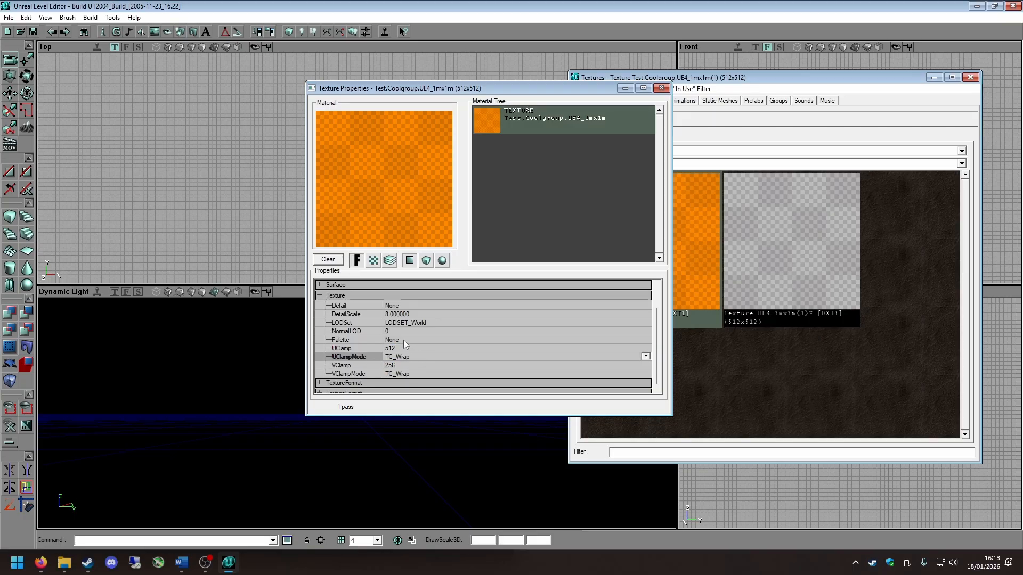
left_click(397, 365)
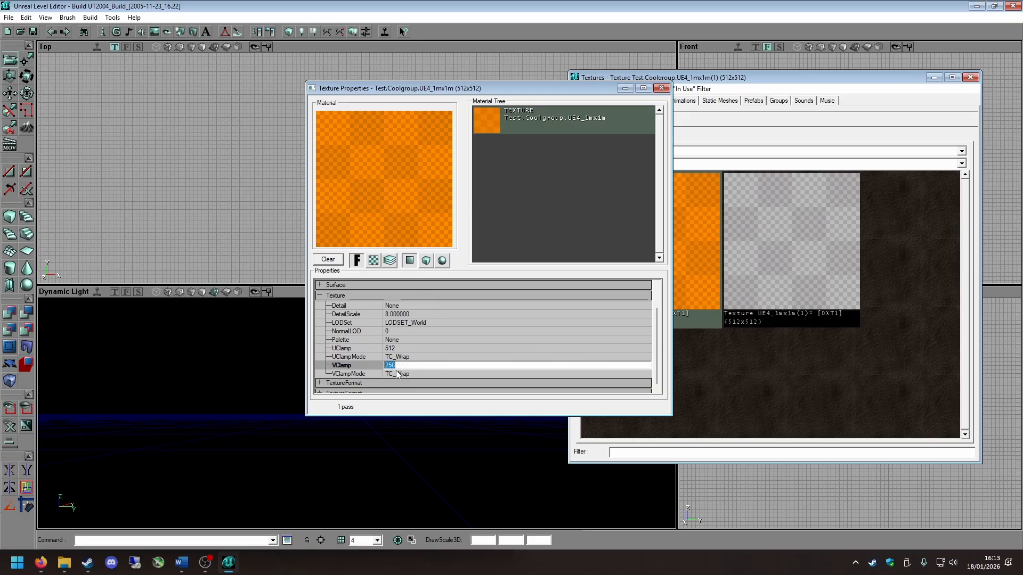
left_click(721, 346)
left_click(660, 88)
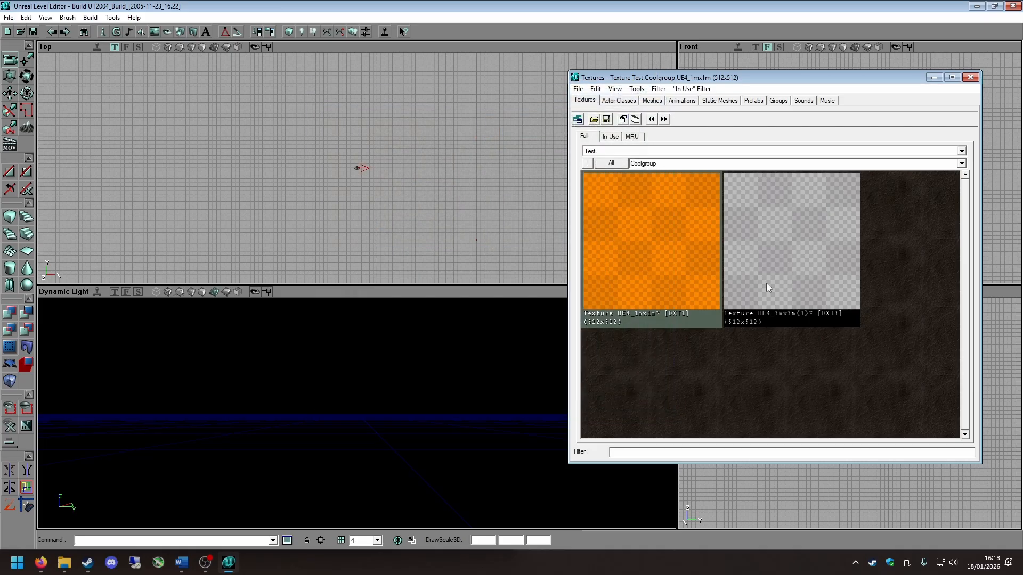
Step: Reopen the orange texture's properties and set VClamp to 512
left_click(766, 283)
right_click(670, 276)
left_click(685, 280)
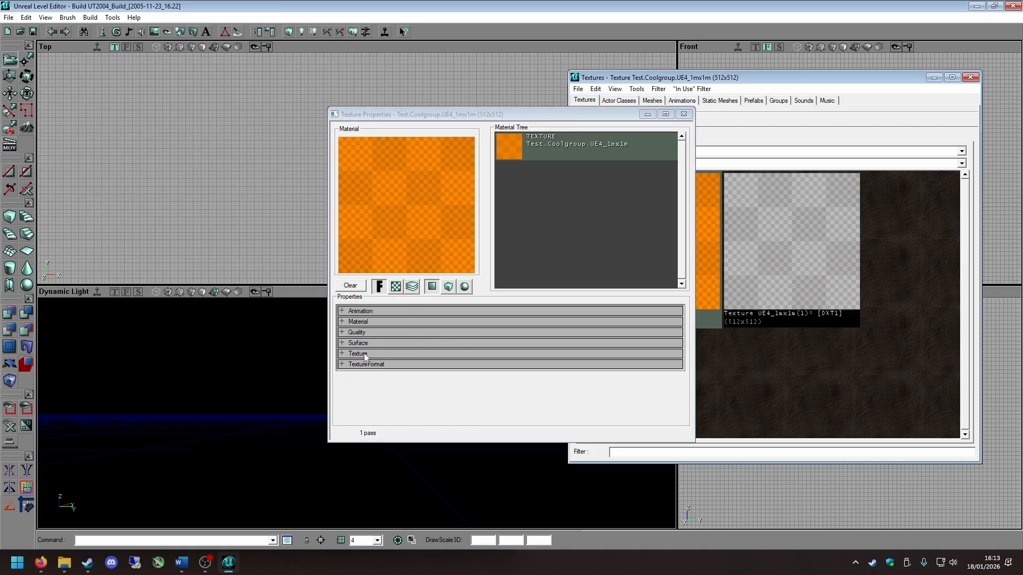
scroll(452, 374, "down", 1)
left_click(424, 392)
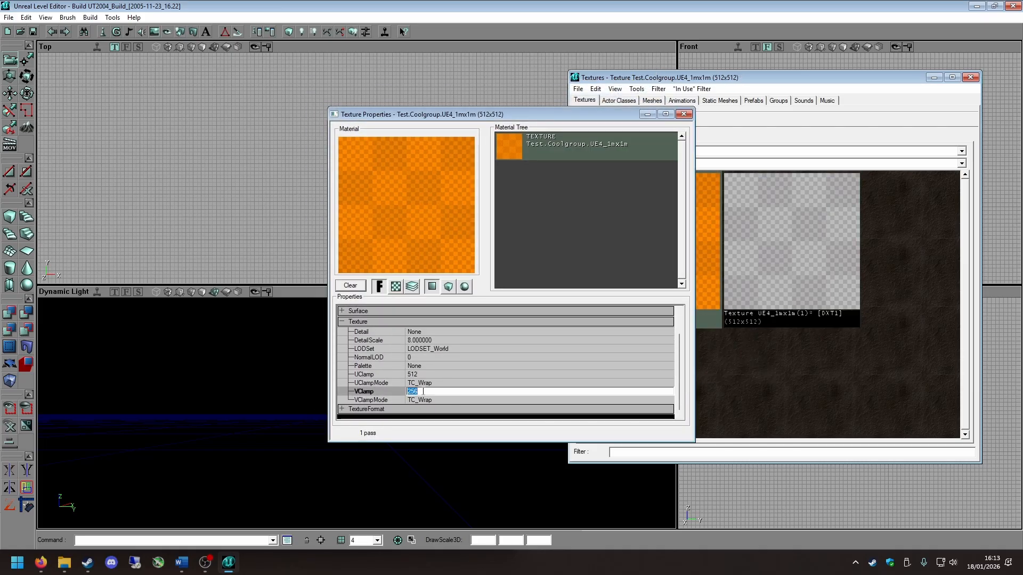
type("512")
key("Return")
Step: Look through the TextureFormat, Texture and Surface settings of the orange texture and collapse them again
left_click(357, 322)
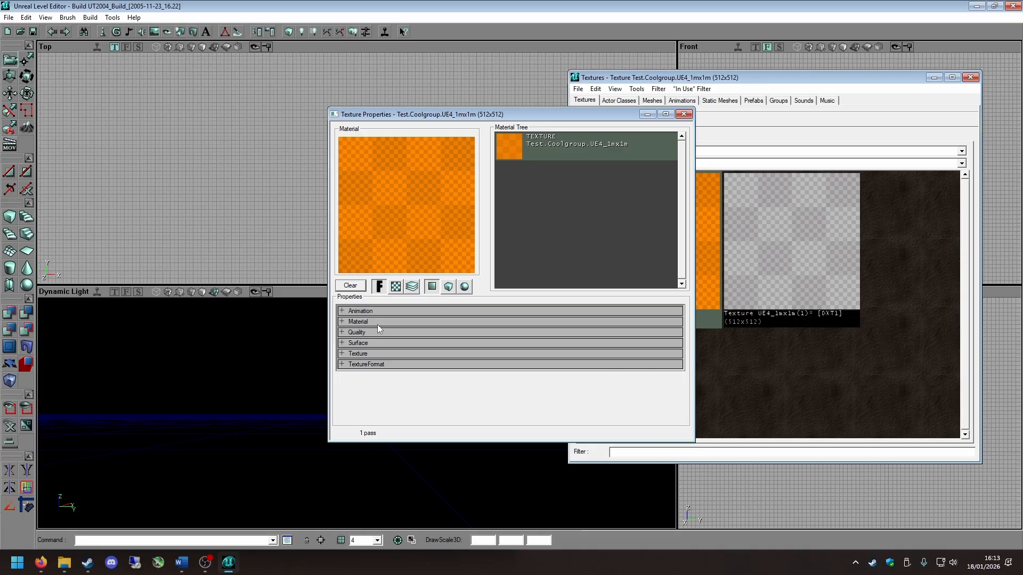
left_click(390, 364)
left_click(369, 364)
left_click(369, 353)
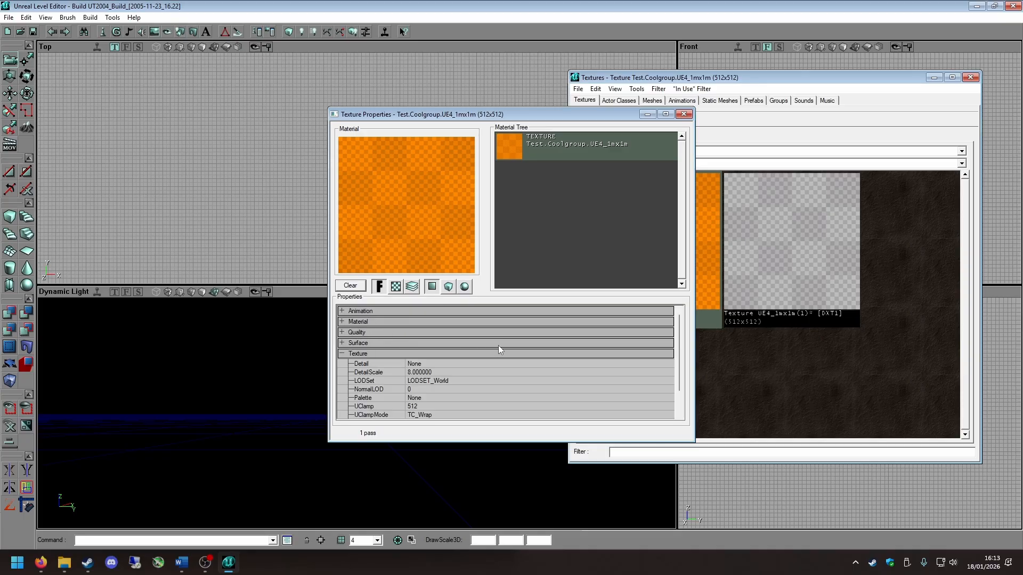
mouse_move(680, 322)
left_mouse_down()
mouse_move(680, 348)
mouse_move(674, 323)
left_mouse_up()
left_click(394, 356)
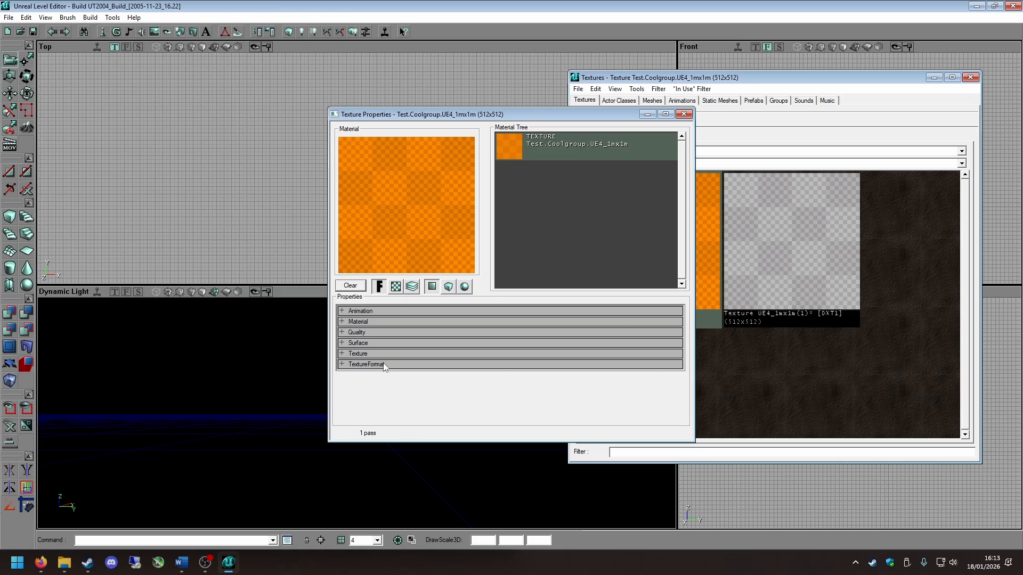
left_click(384, 365)
left_click(367, 364)
left_click(382, 346)
left_click(361, 344)
Step: Set the orange texture's SurfaceType to EST_Metal in its Material settings
left_click(389, 322)
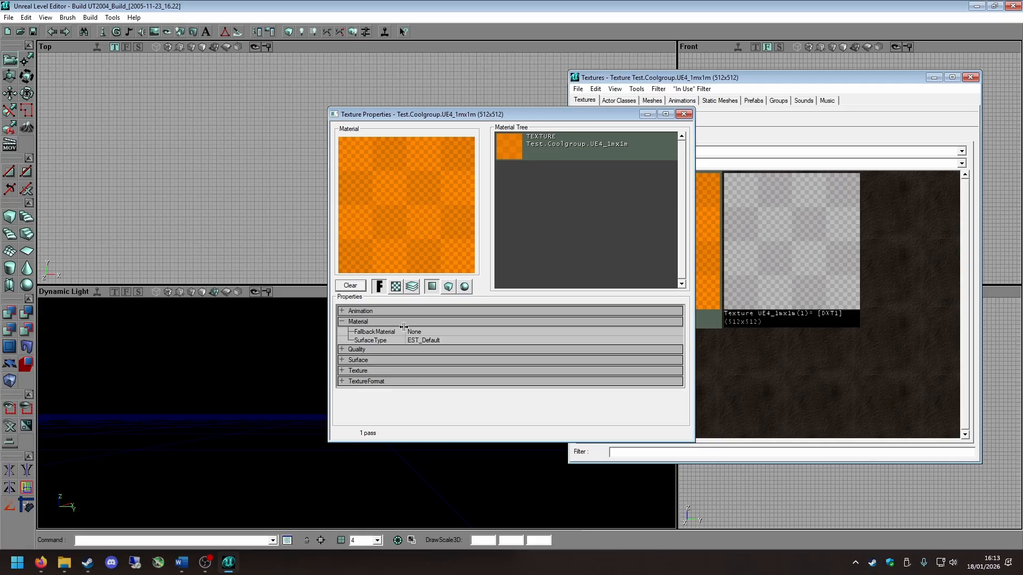
left_click(453, 339)
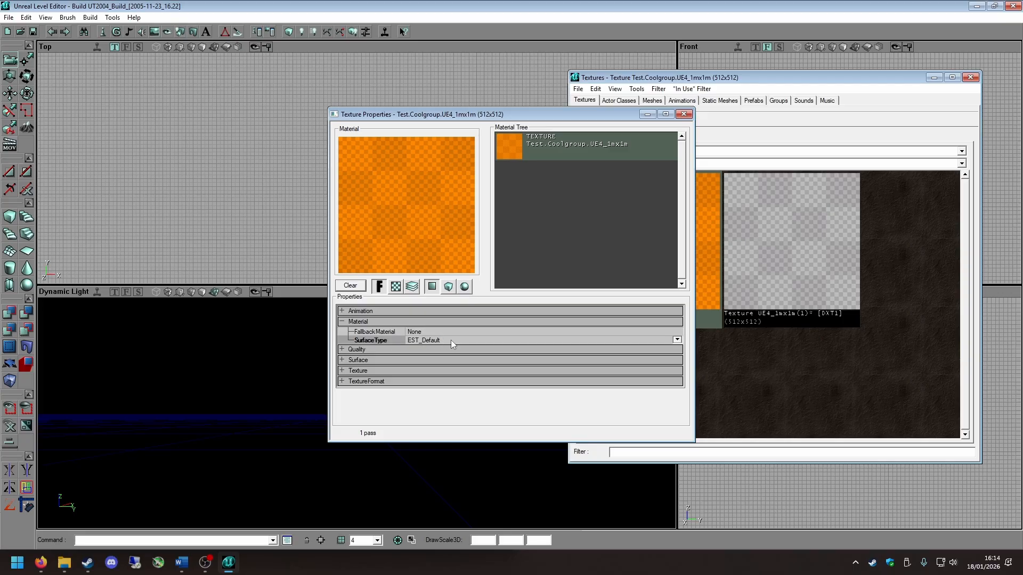
left_click(676, 339)
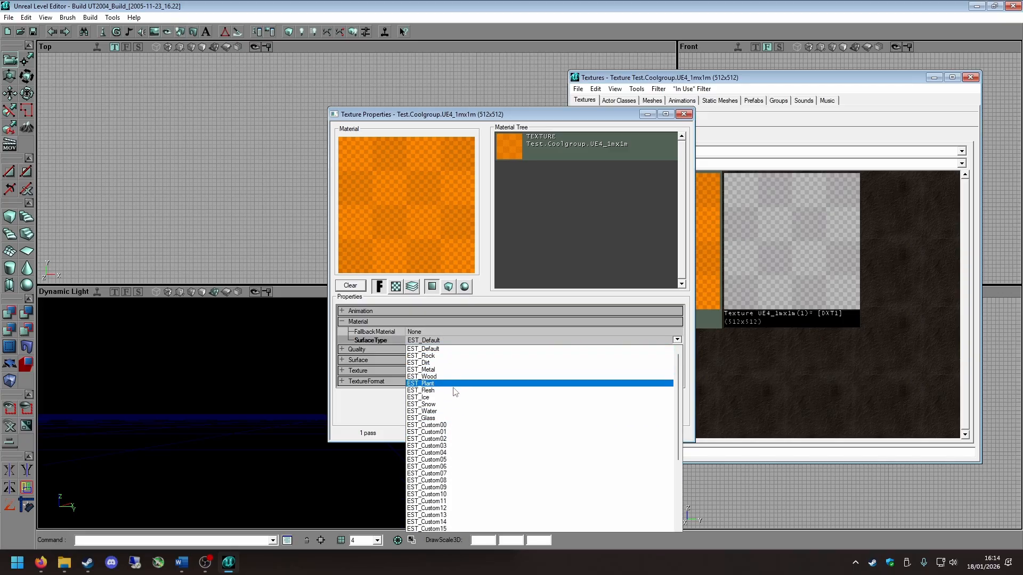
scroll(460, 430, "down", 4)
scroll(461, 431, "up", 4)
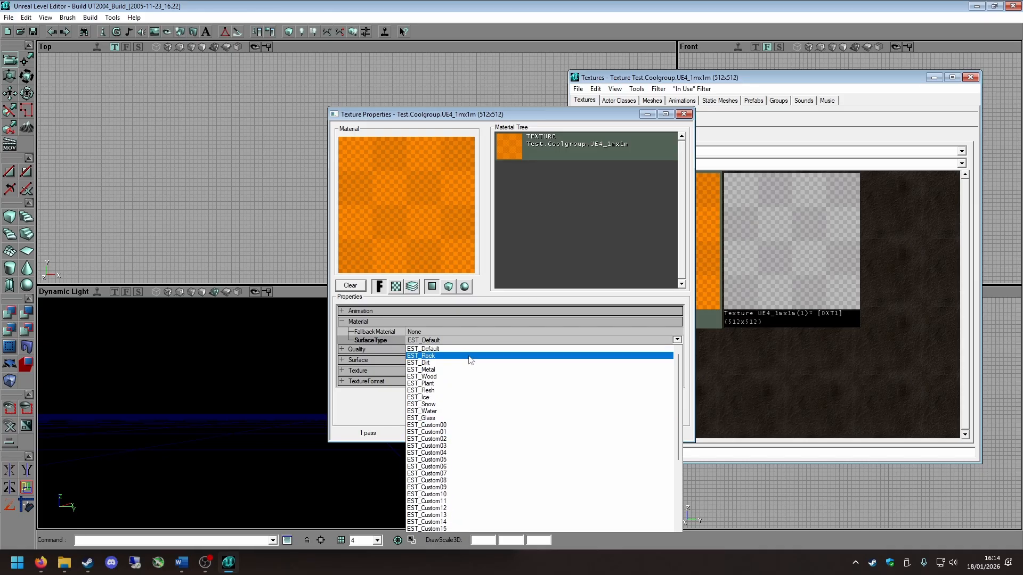
left_click(450, 370)
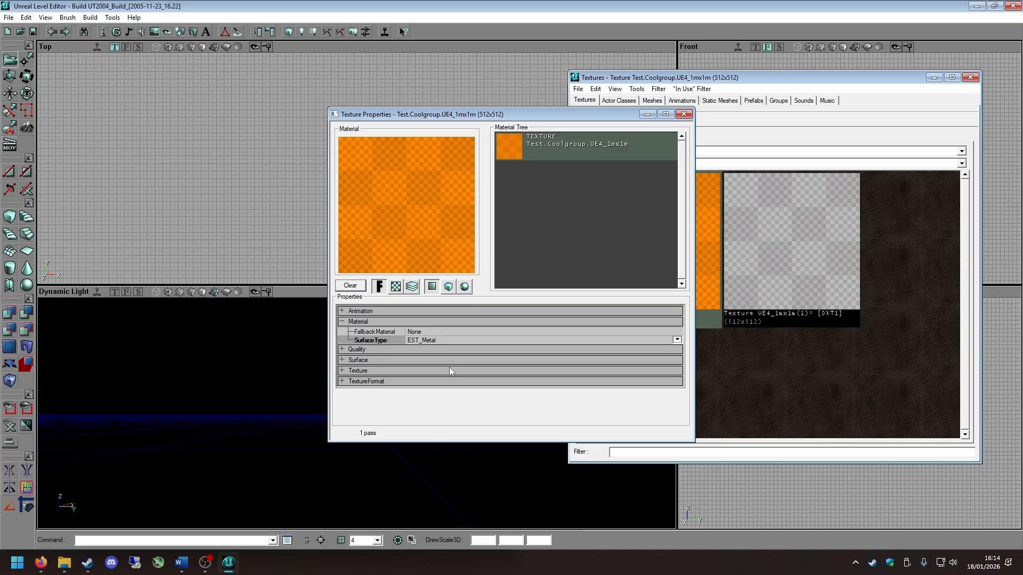
Step: Browse the available surface types including the EST_Custom entries, keep EST_Metal, and close the orange texture's properties
left_click(450, 348)
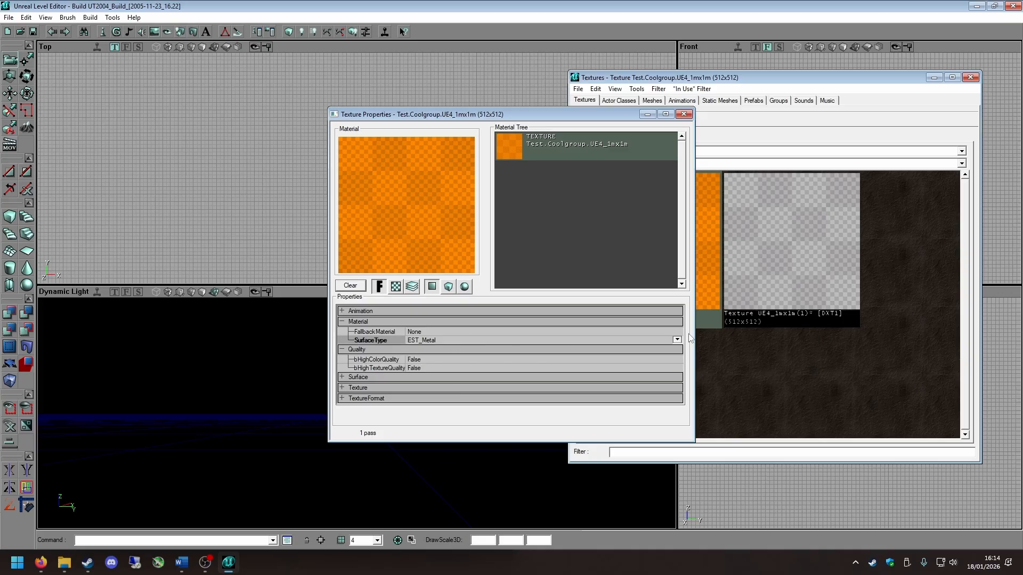
left_click(677, 340)
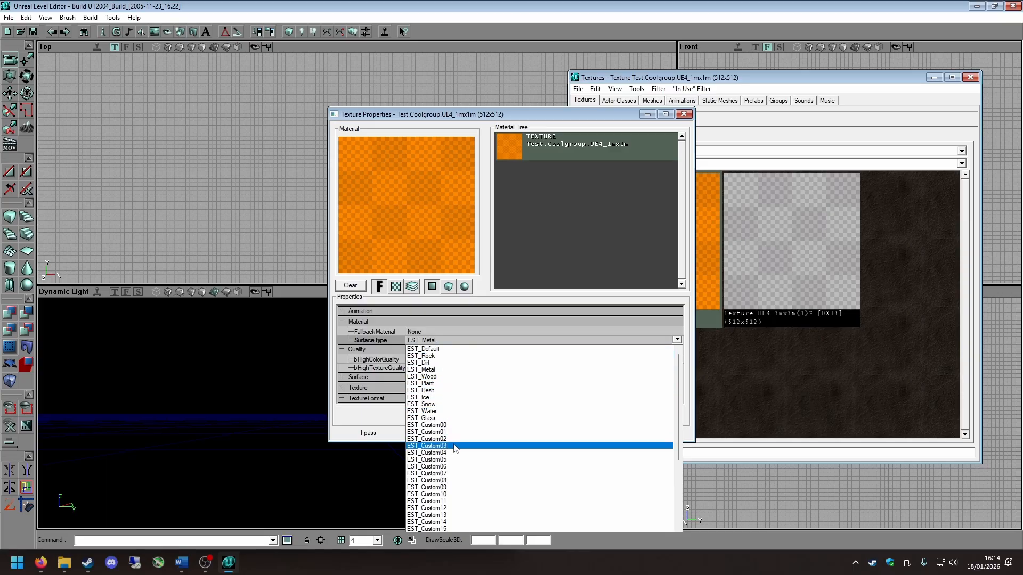
scroll(454, 448, "down", 6)
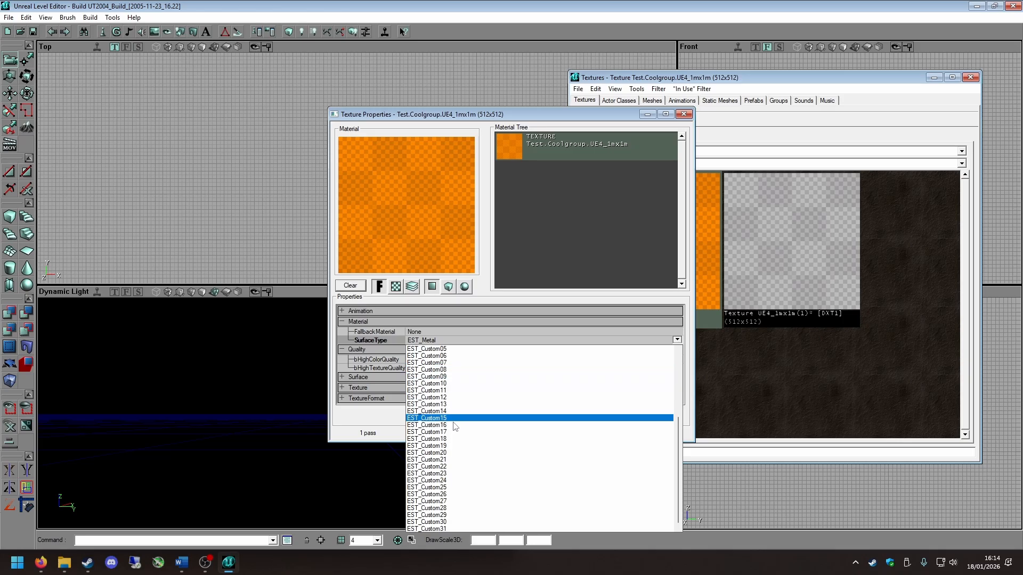
scroll(453, 423, "up", 6)
left_click(472, 338)
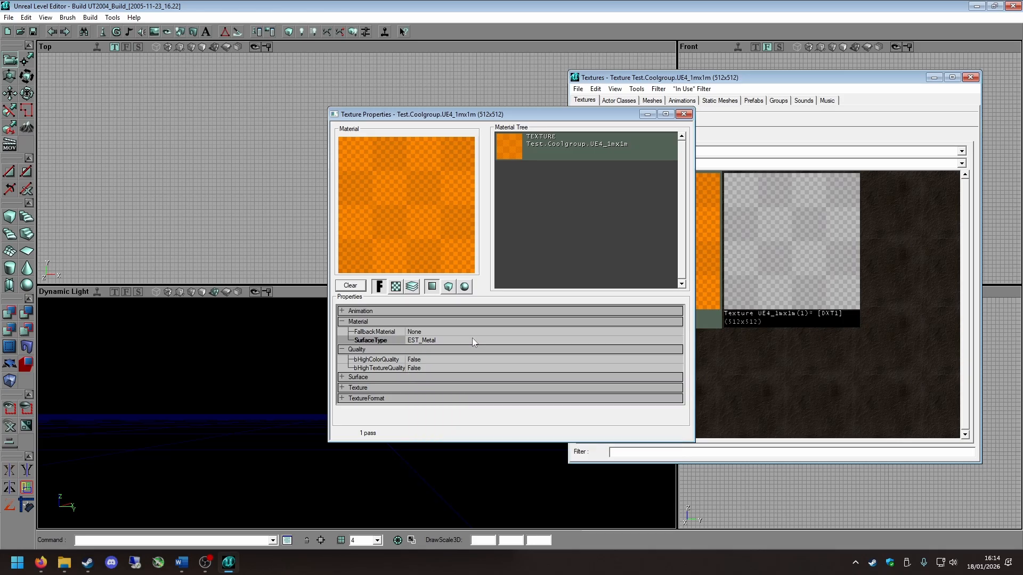
left_click(675, 339)
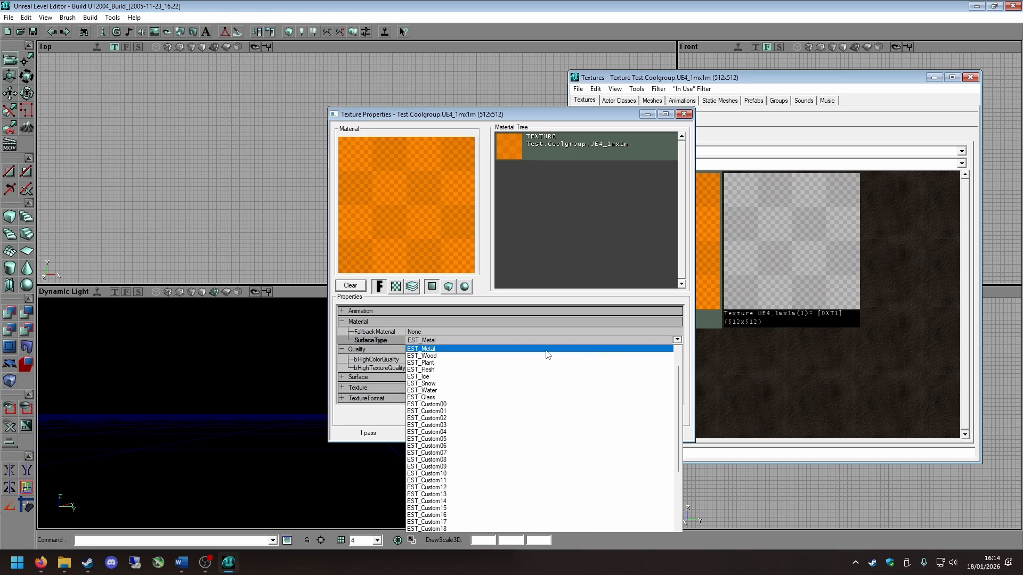
left_click(513, 349)
left_click(684, 115)
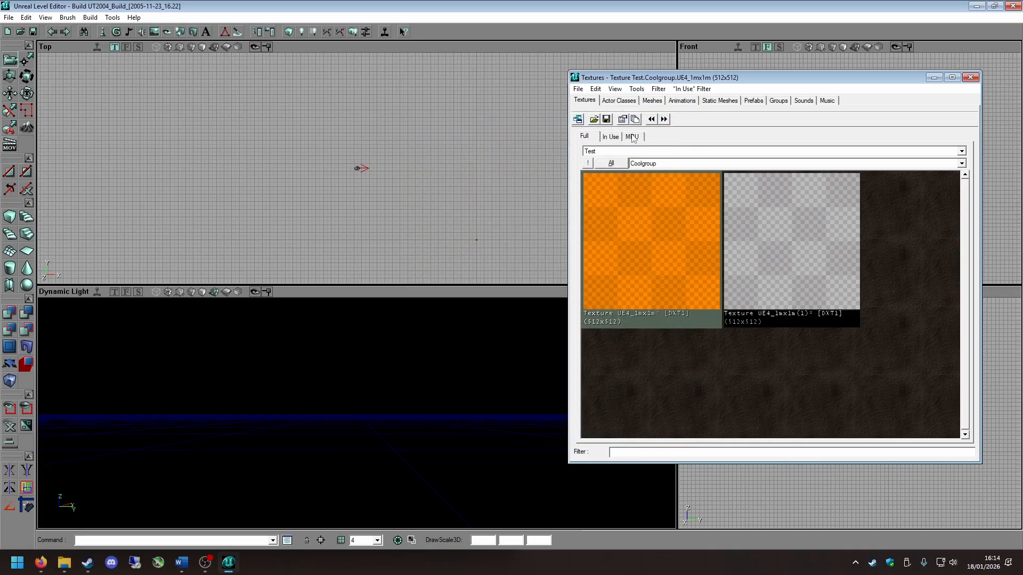
Step: Save the Test texture package as Test.utx in the Unreal Tournament 2004 Textures folder
left_click(607, 119)
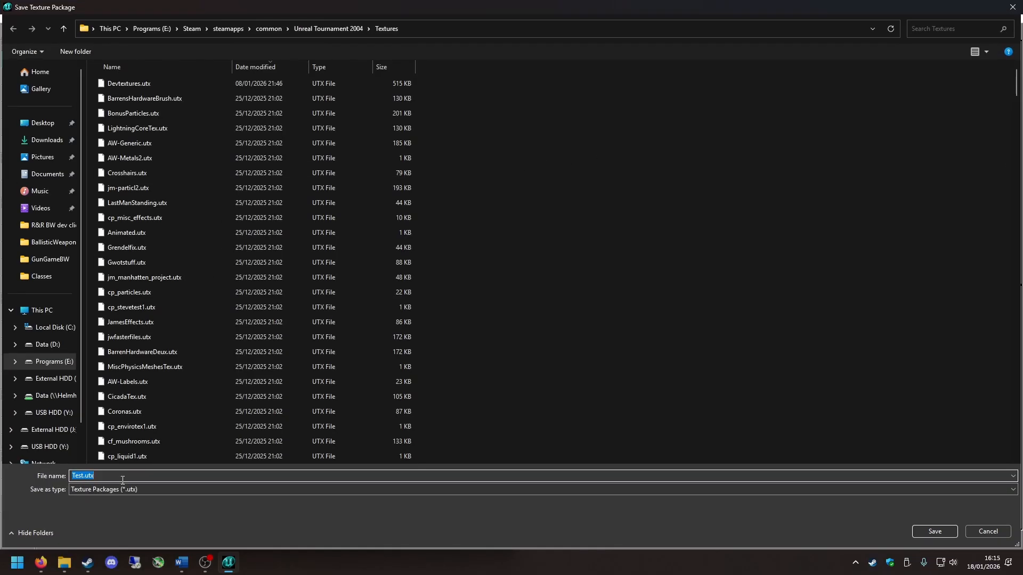
left_click(90, 476)
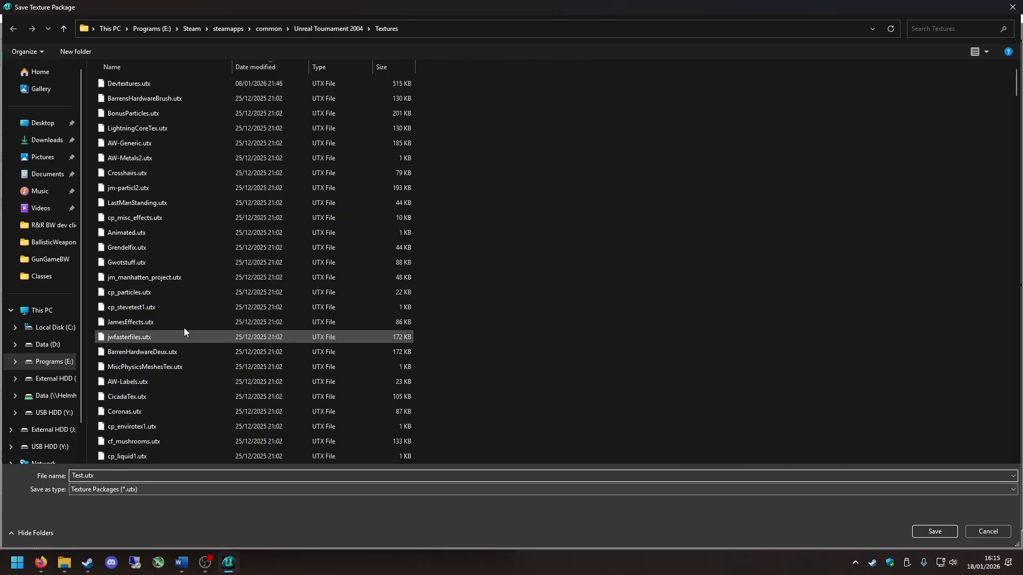
left_click(933, 531)
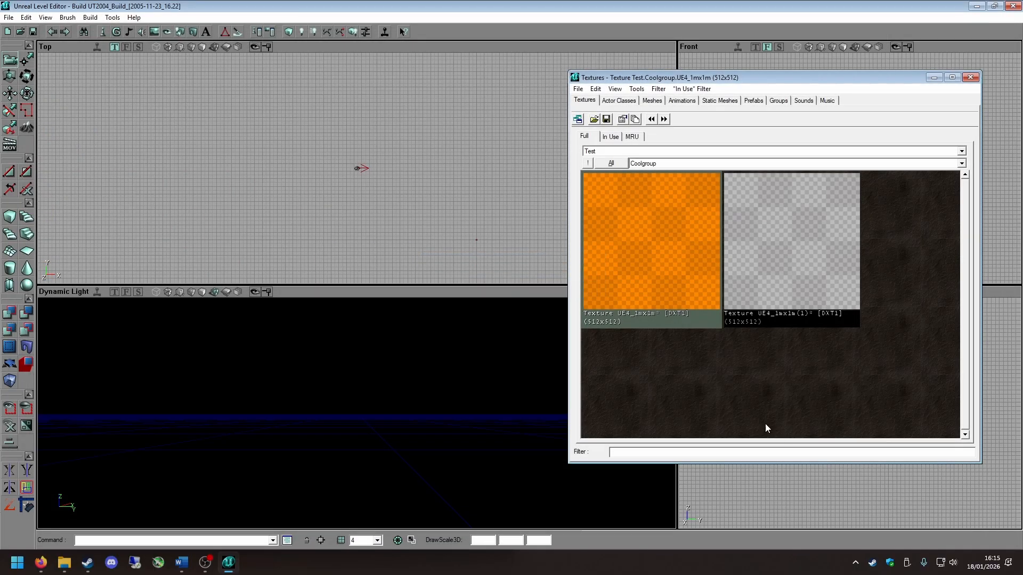
Step: Check the list of loaded texture packages and open the saved Test.utx package from the Textures folder
left_click(655, 150)
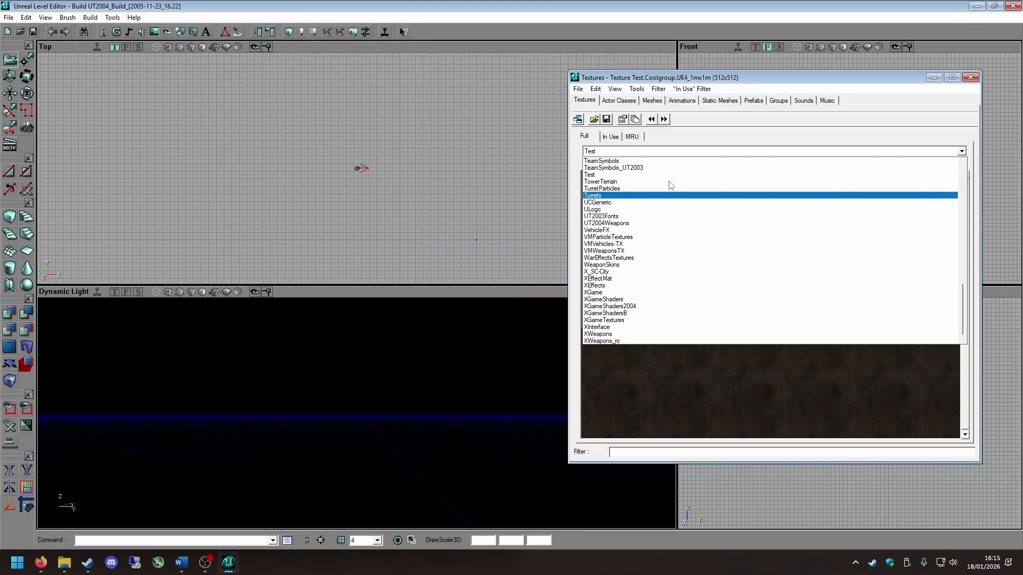
left_click(594, 120)
left_click(594, 119)
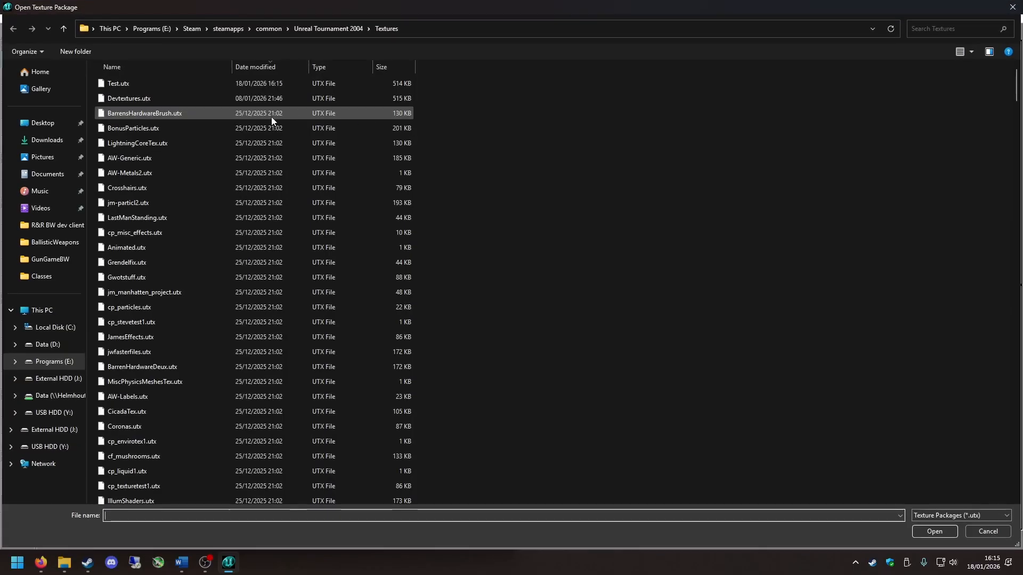
double_click(189, 86)
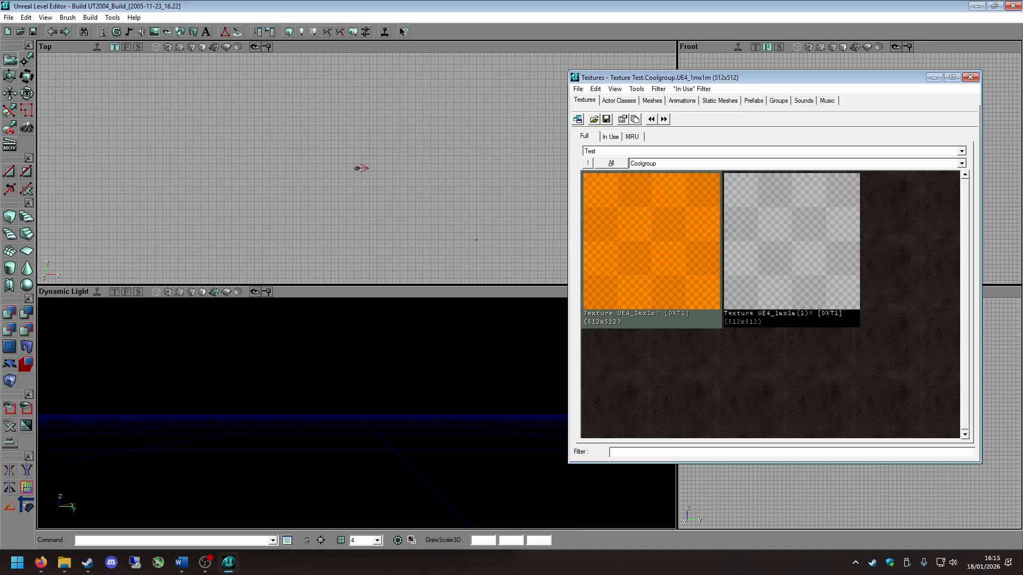
Step: Switch to the static mesh browser, maximize it and bring the HealthChargerMESH-DS mesh into view
left_click(713, 101)
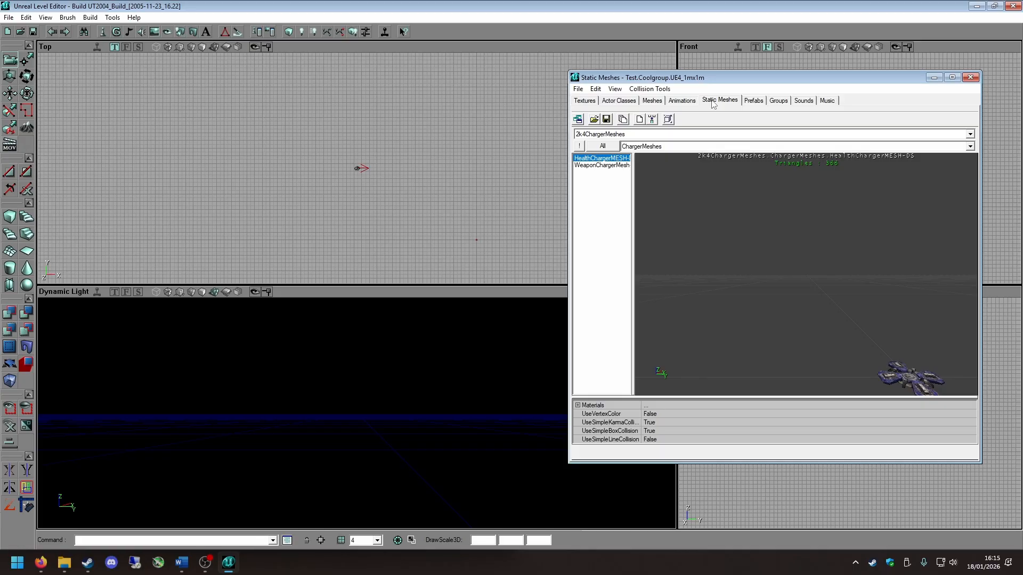
left_click(952, 78)
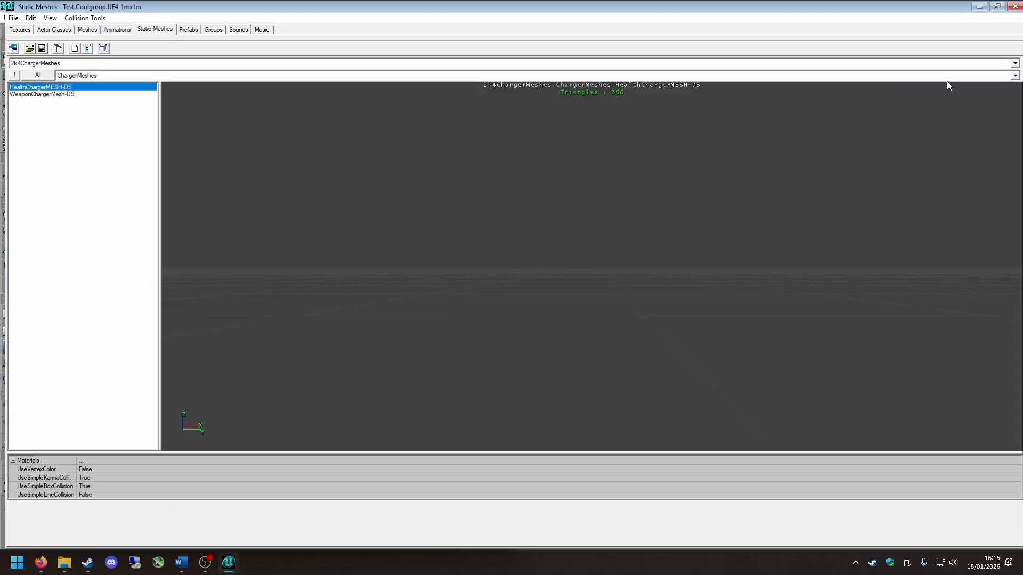
right_click_drag(606, 230, 677, 119)
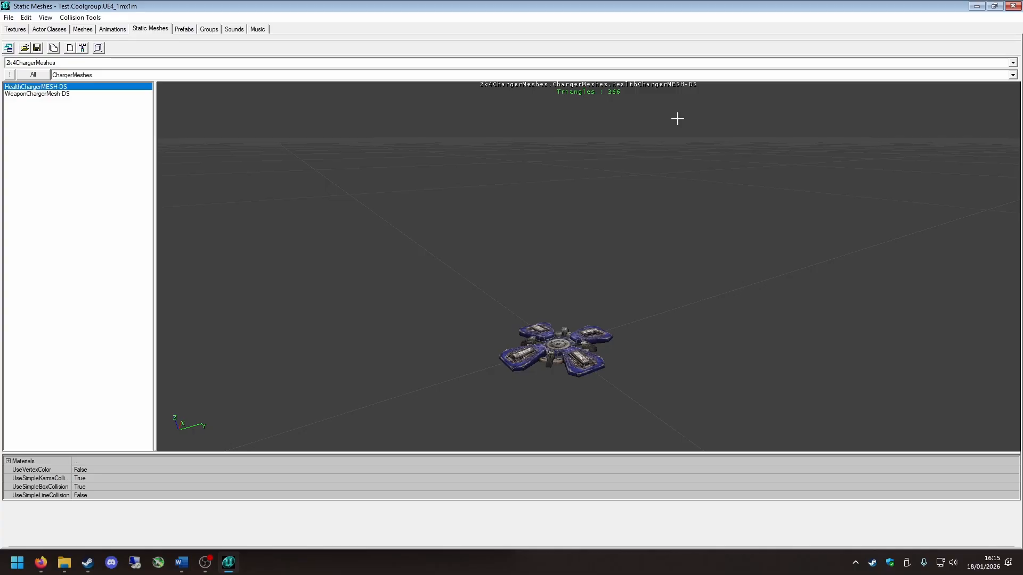
Step: Start a static mesh import, review the supported file formats, and browse to New folder in Downloads
left_click(9, 17)
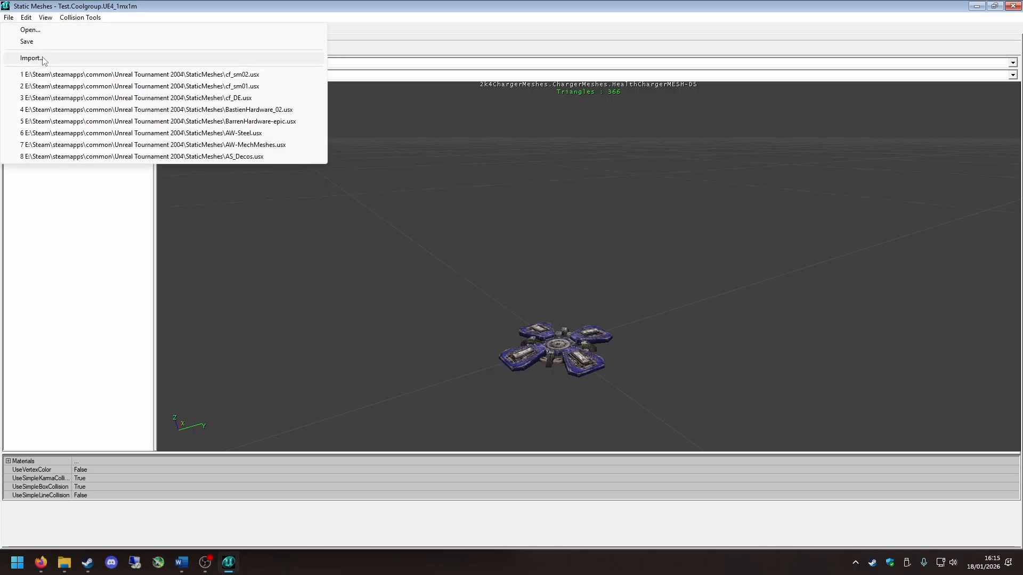
left_click(24, 58)
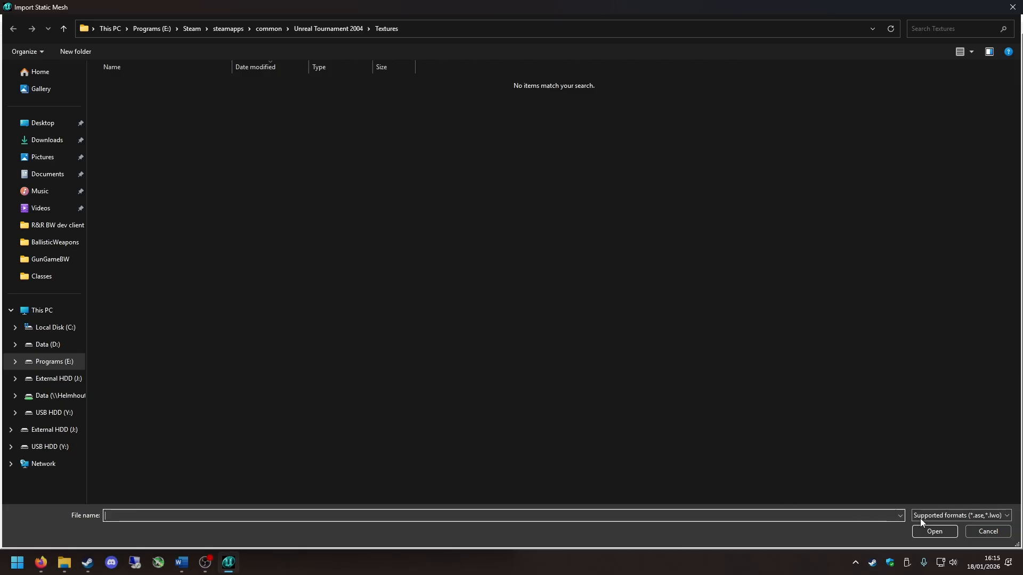
left_click(948, 515)
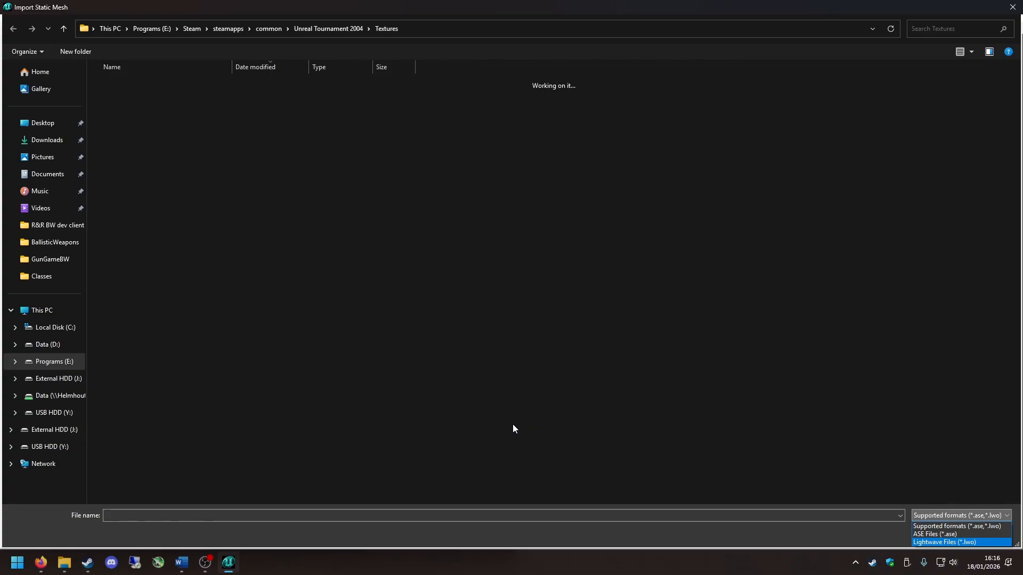
left_click(52, 141)
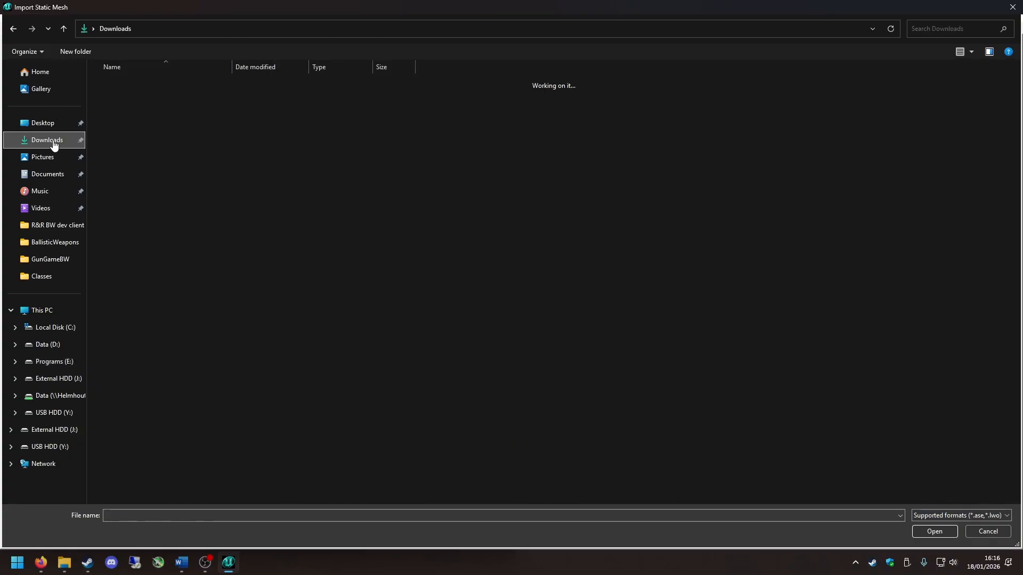
double_click(156, 97)
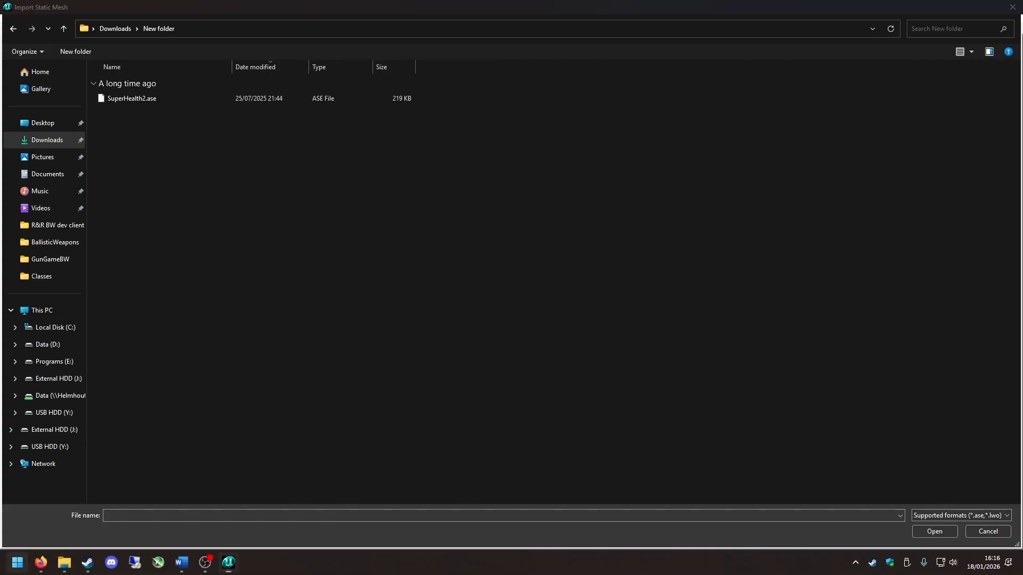
Step: Launch Blender 5.0 and keep the default cube in the new scene
key("super")
type("blender 5.0")
left_click(110, 273)
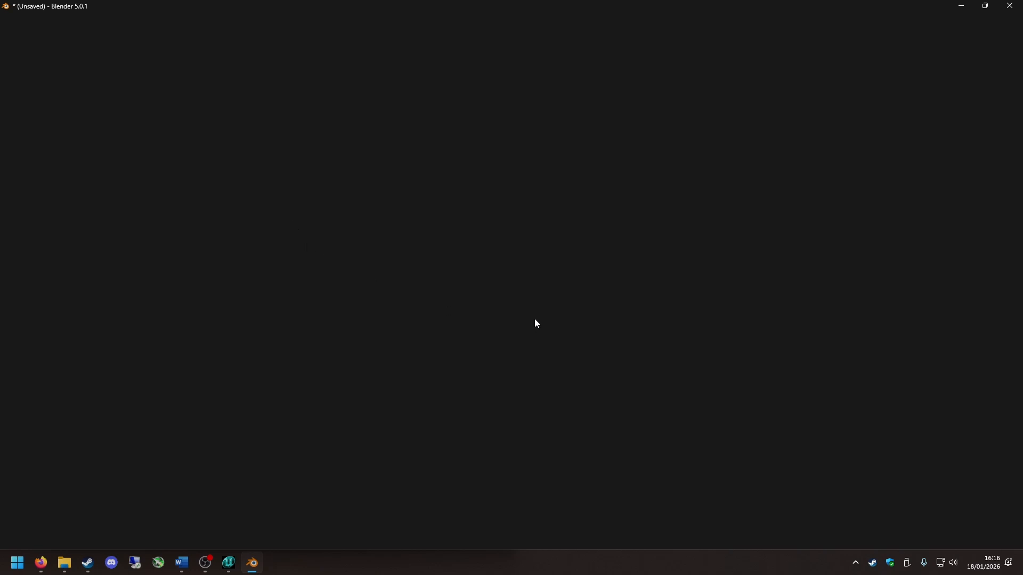
key("Delete")
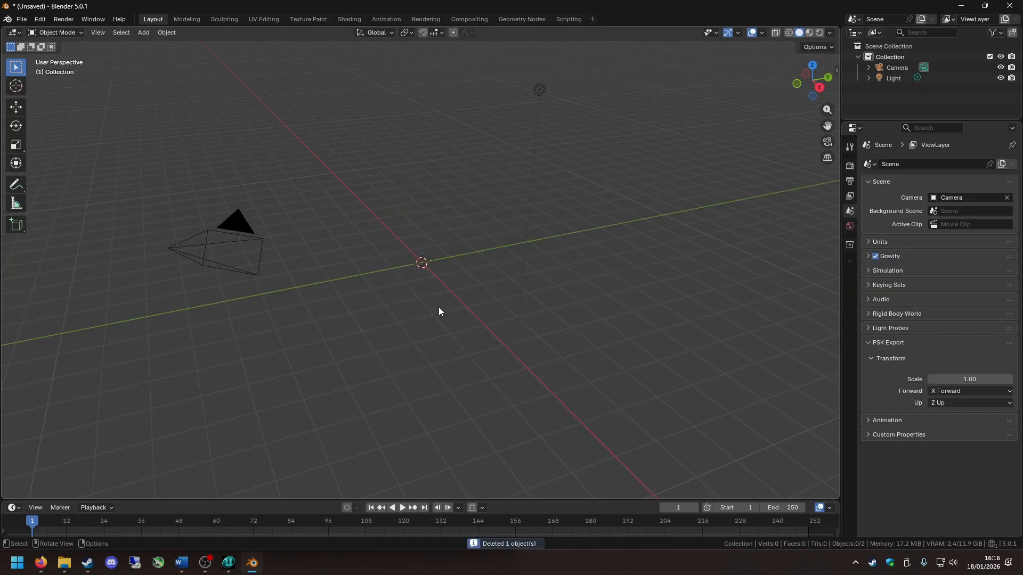
key("ctrl+z")
Step: Start an ASCII Scene Export (.ase) of the default cube and expand its Transform and Advanced export options
left_click(21, 19)
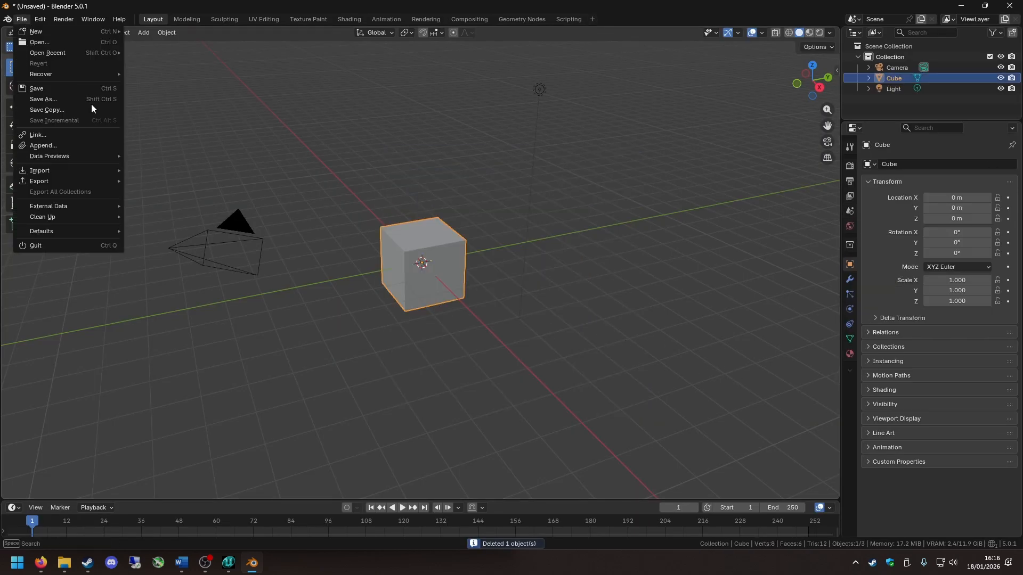
mouse_move(50, 184)
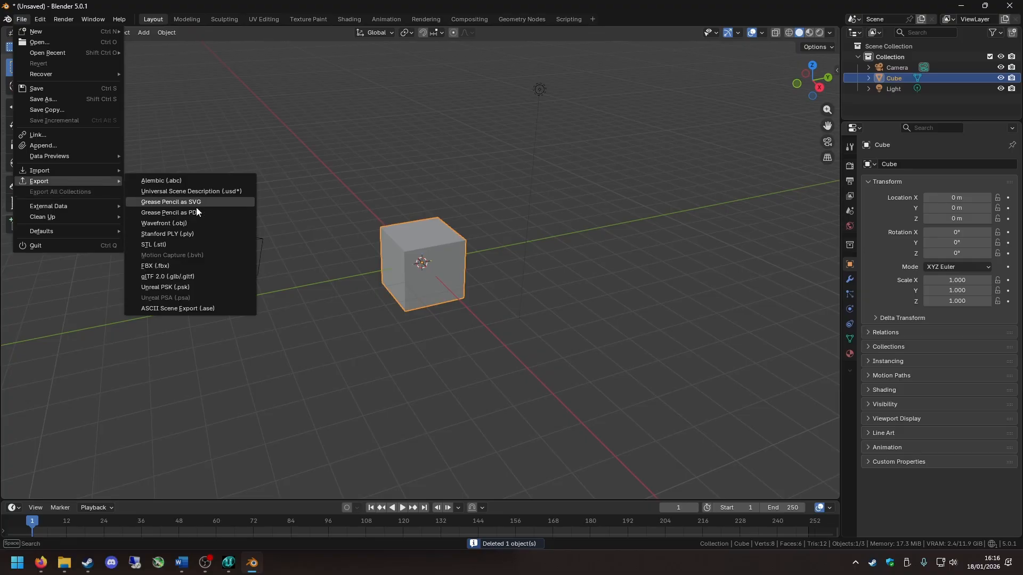
left_click(161, 311)
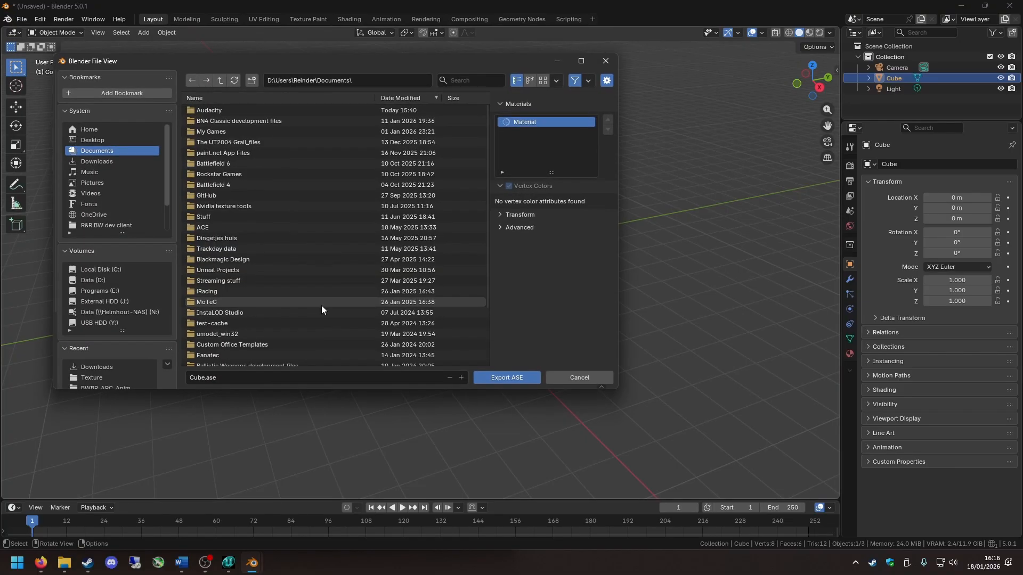
left_click(500, 228)
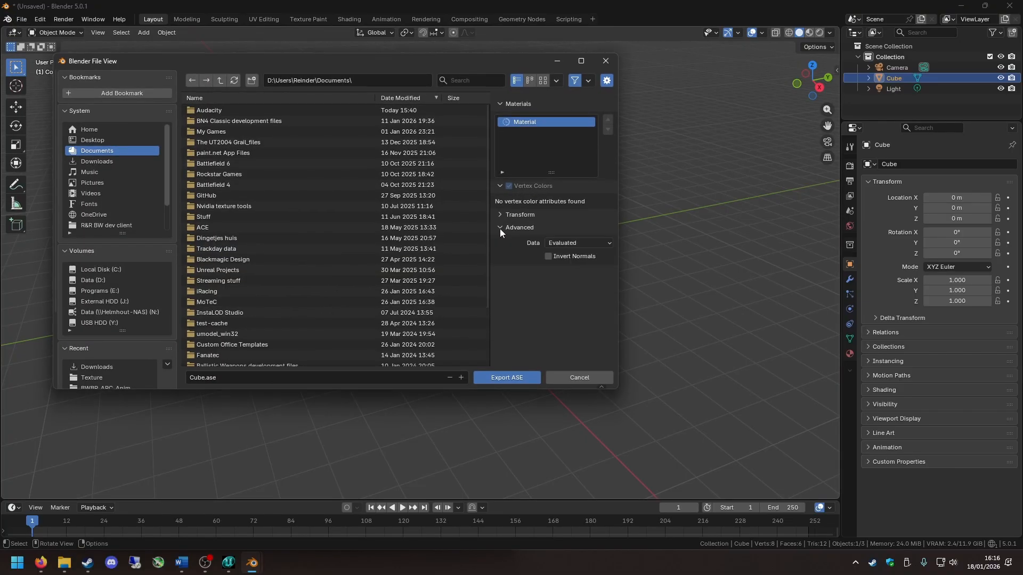
left_click(499, 217)
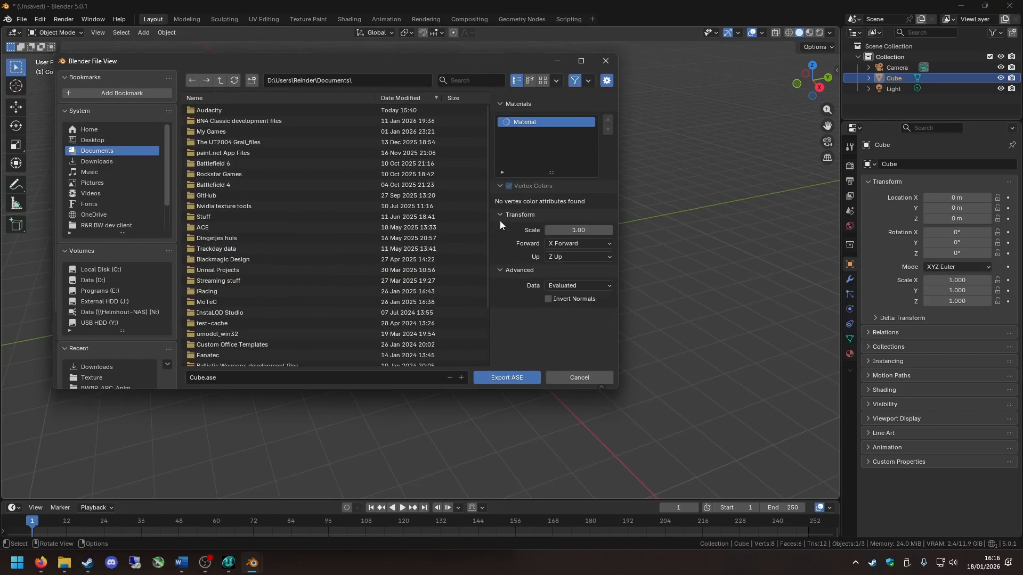
Step: Set the ASE export scale to 100
left_click(580, 230)
type("1.0")
key("BackSpace")
key("BackSpace")
type("00")
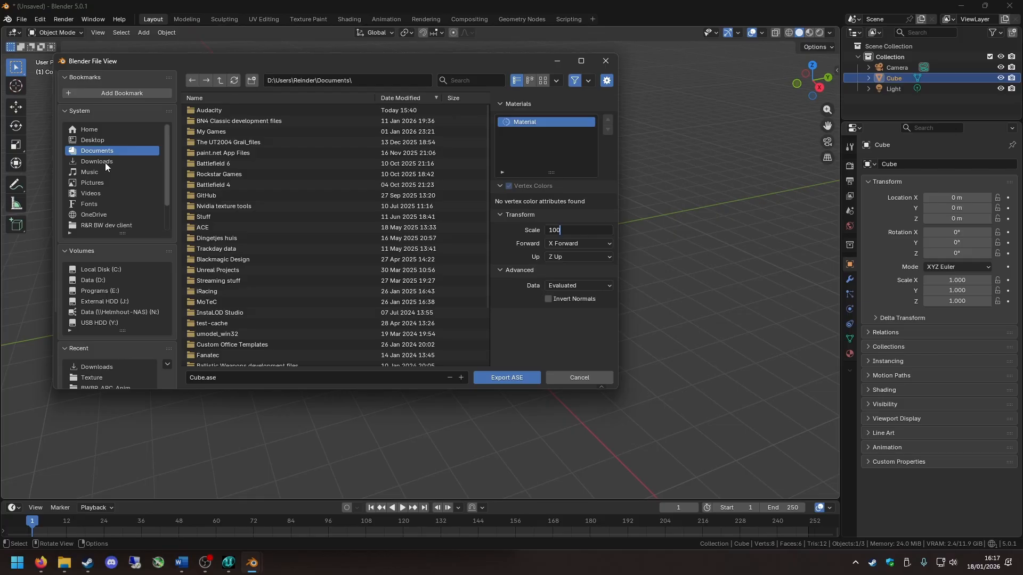
left_click(565, 334)
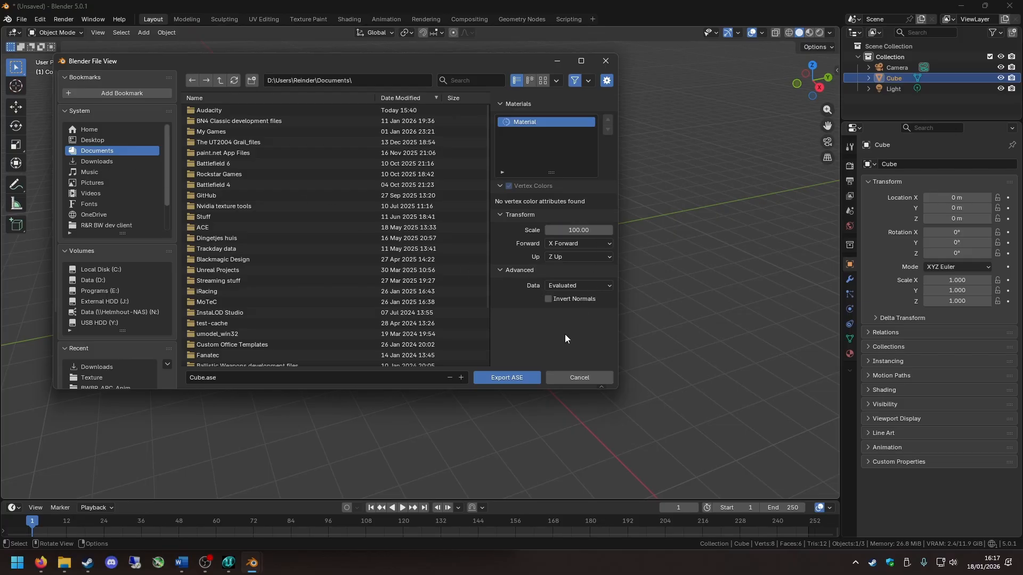
Step: Export the cube as Cube.ase to New folder in Downloads, and quit Blender to return to the static mesh import
left_click(97, 161)
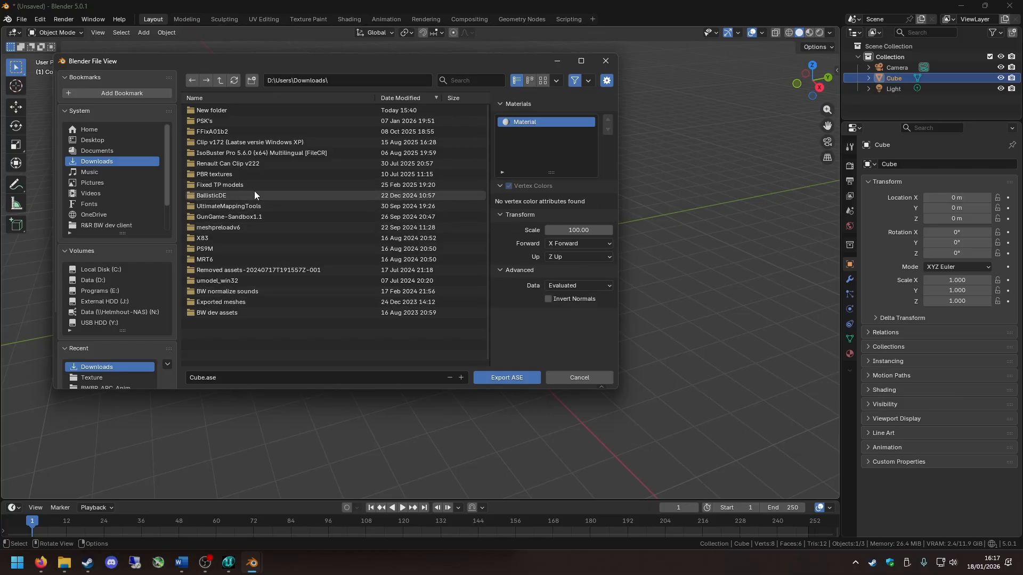
left_click(242, 110)
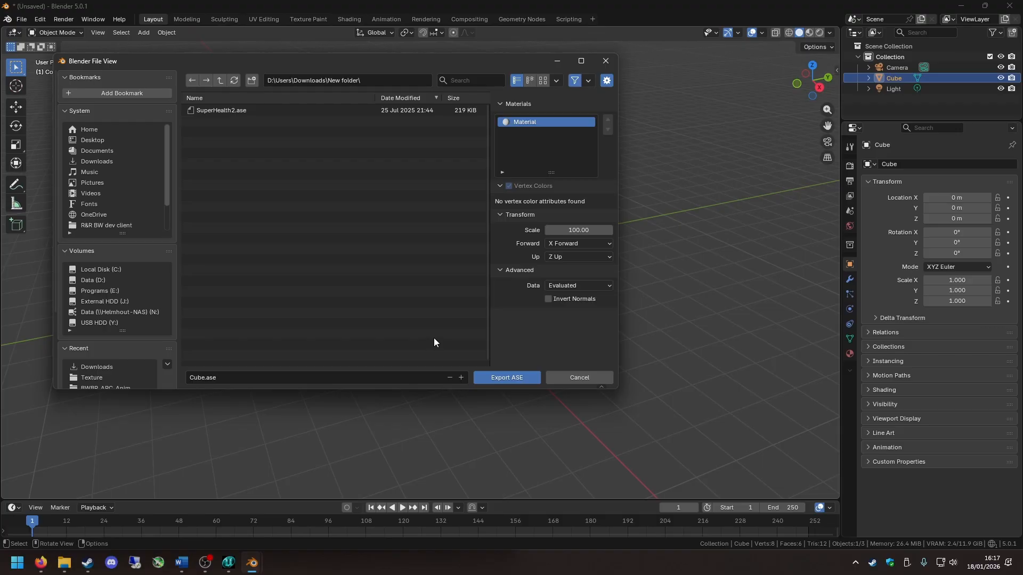
left_click(486, 376)
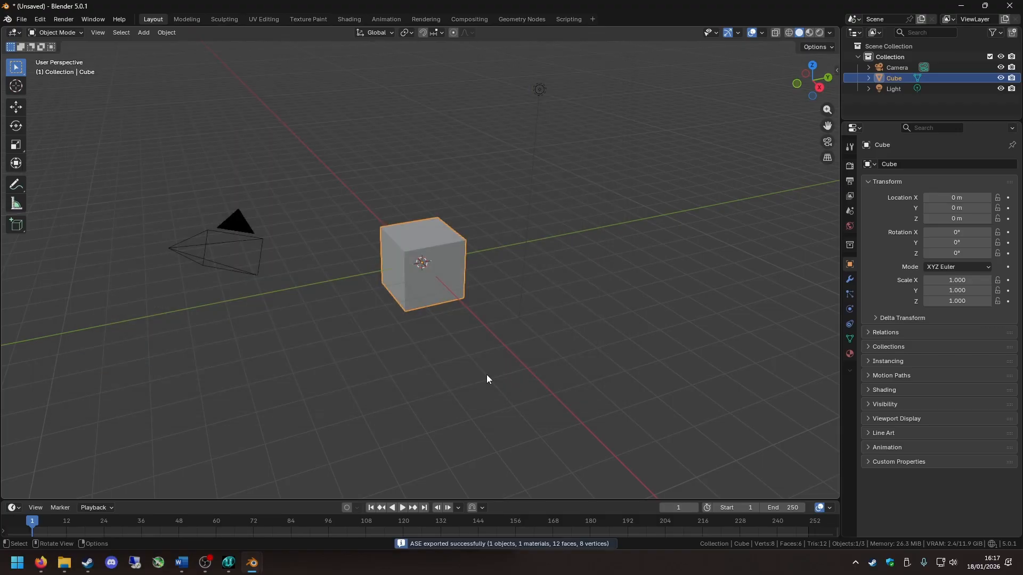
left_click(1010, 6)
left_click(513, 300)
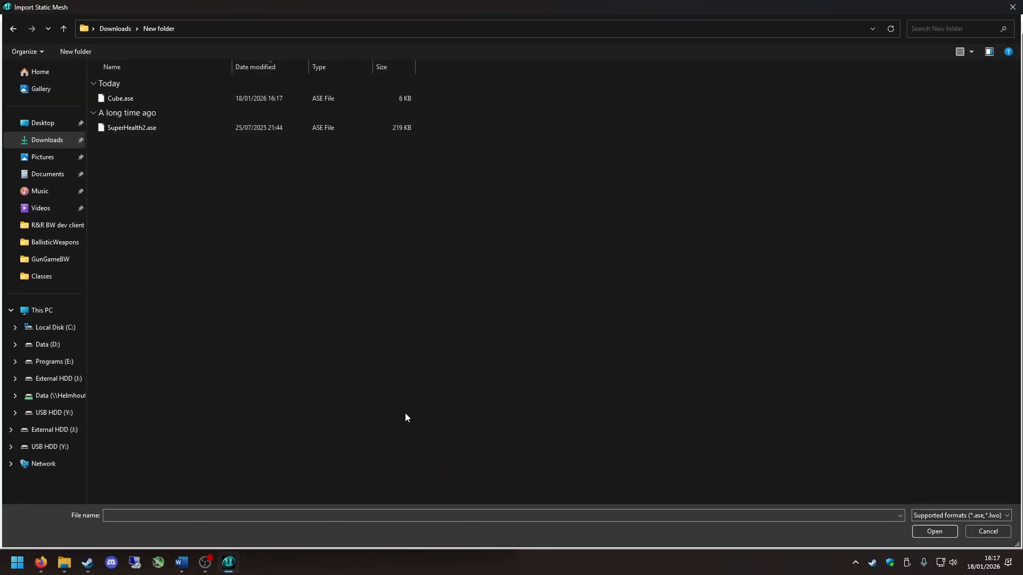
Step: Import Cube.ase as static mesh Cube into a new package staticmeshtest with group cool
double_click(199, 98)
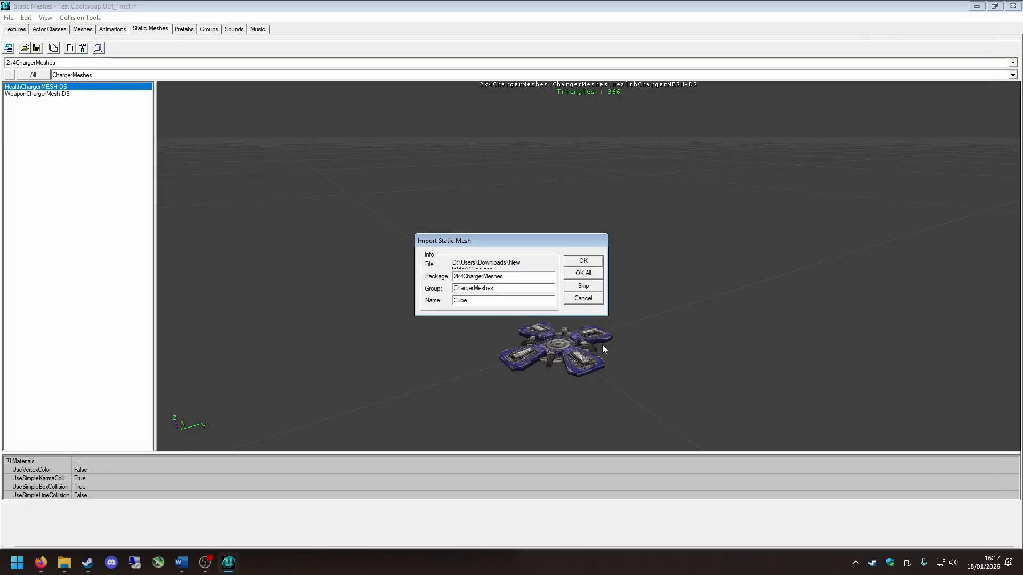
key("shift+Tab")
key("BackSpace")
key("shift+Tab")
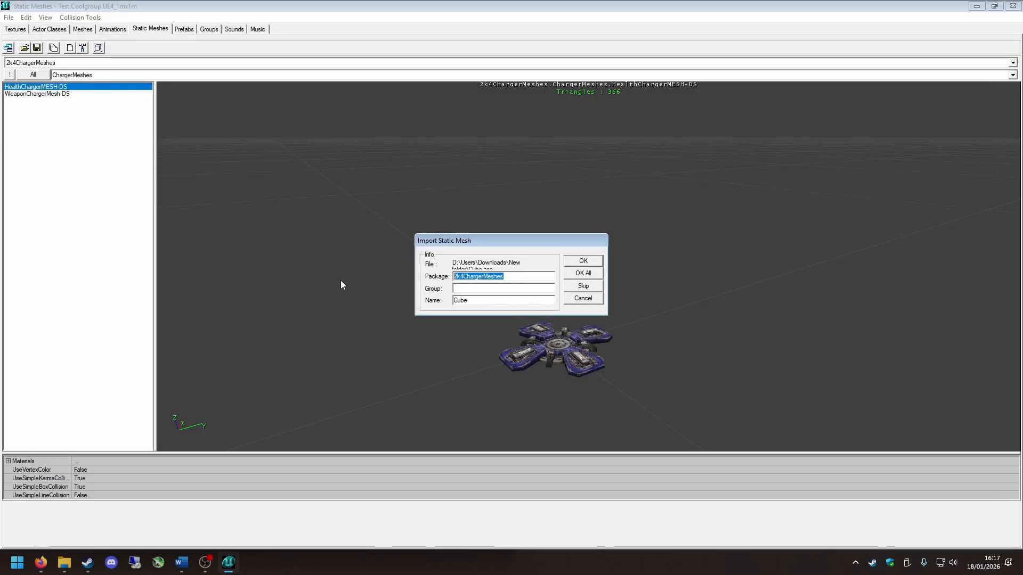
key("BackSpace")
type("staticmers")
key("BackSpace")
key("BackSpace")
type("shtest")
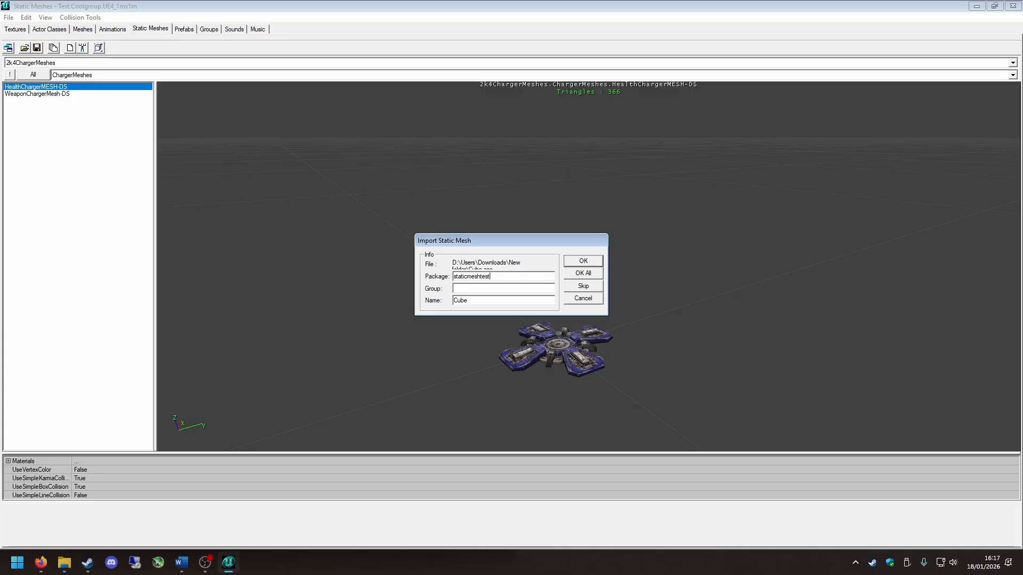
left_click(483, 287)
type("cool")
left_click(586, 262)
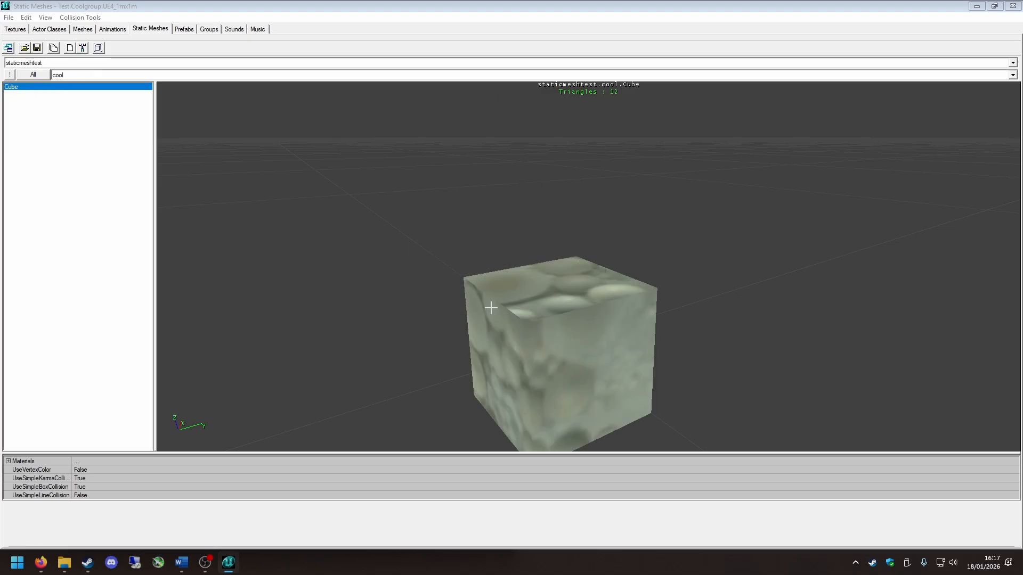
Step: Assign the orange texture Test.Coolgroup.UE4_1mx1m as the Cube mesh's material in slot [0]
mouse_move(374, 292)
left_mouse_down()
mouse_move(479, 292)
mouse_move(374, 293)
mouse_move(374, 223)
mouse_move(374, 293)
left_mouse_up()
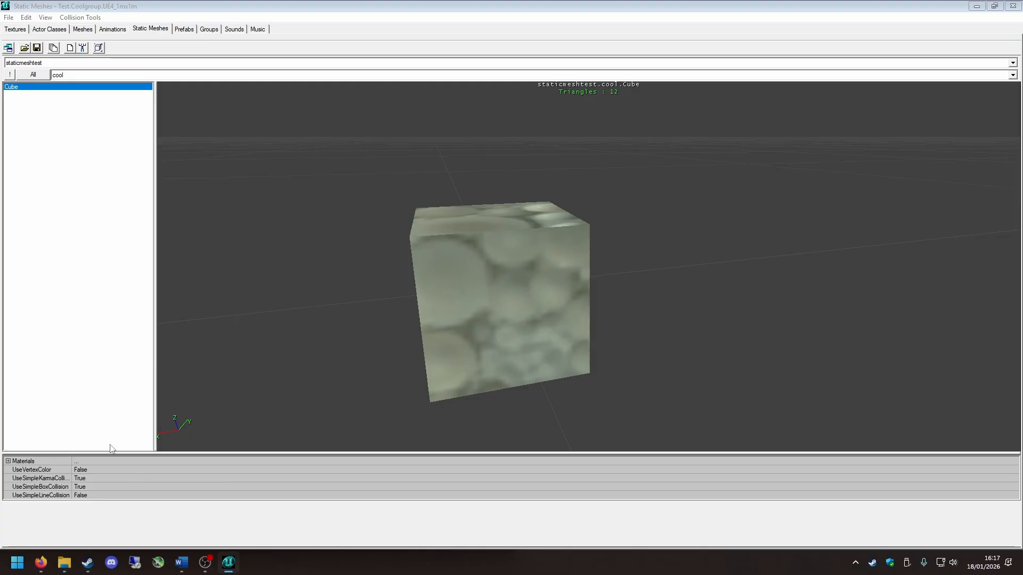
double_click(23, 461)
double_click(23, 470)
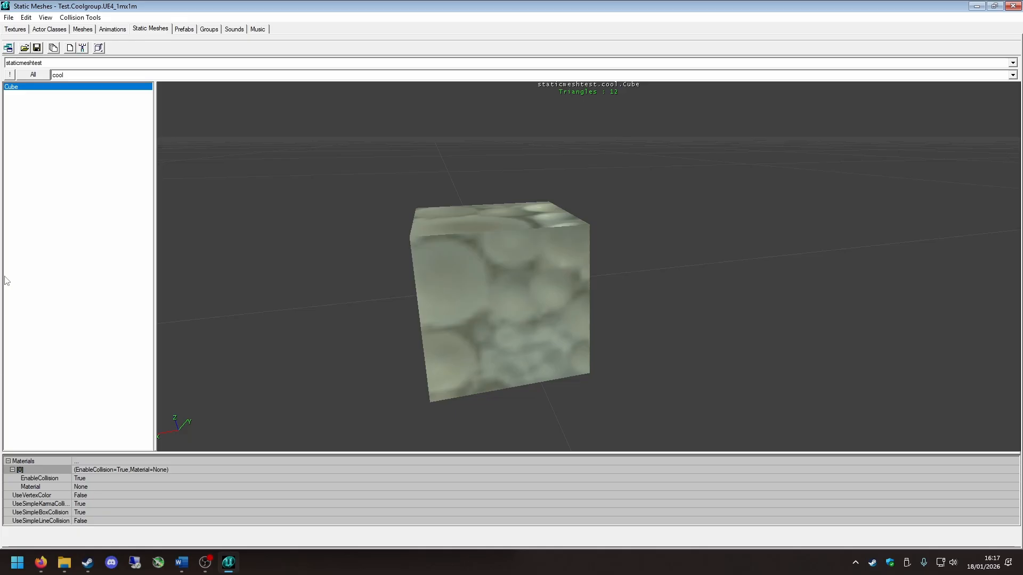
left_click(15, 30)
left_click(150, 28)
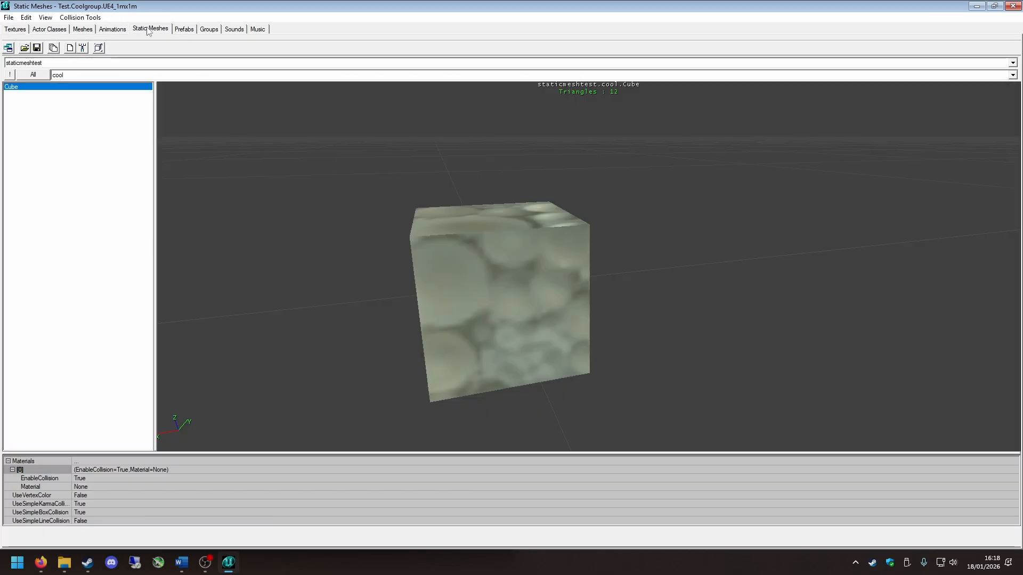
left_click(87, 486)
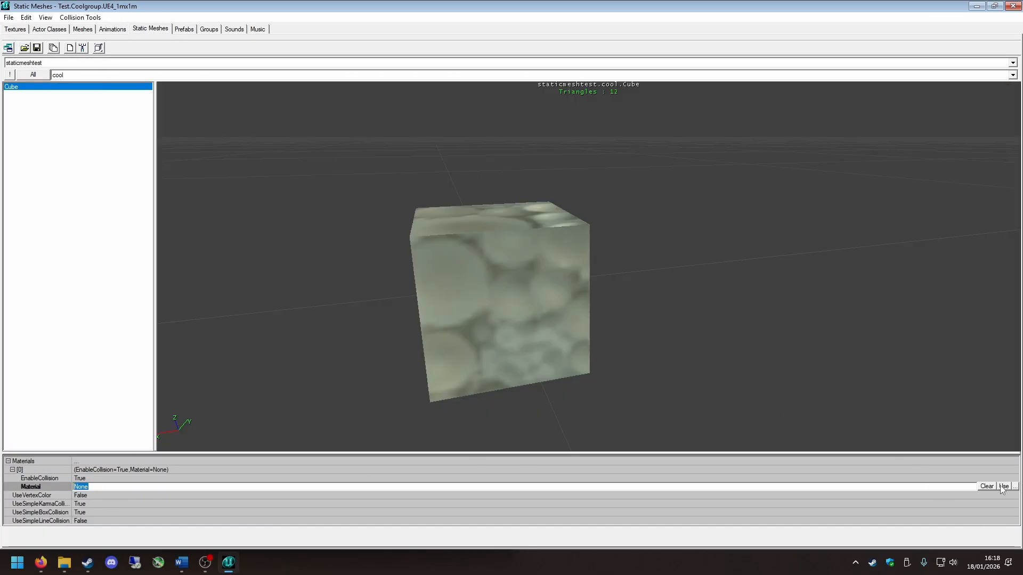
left_click(1003, 486)
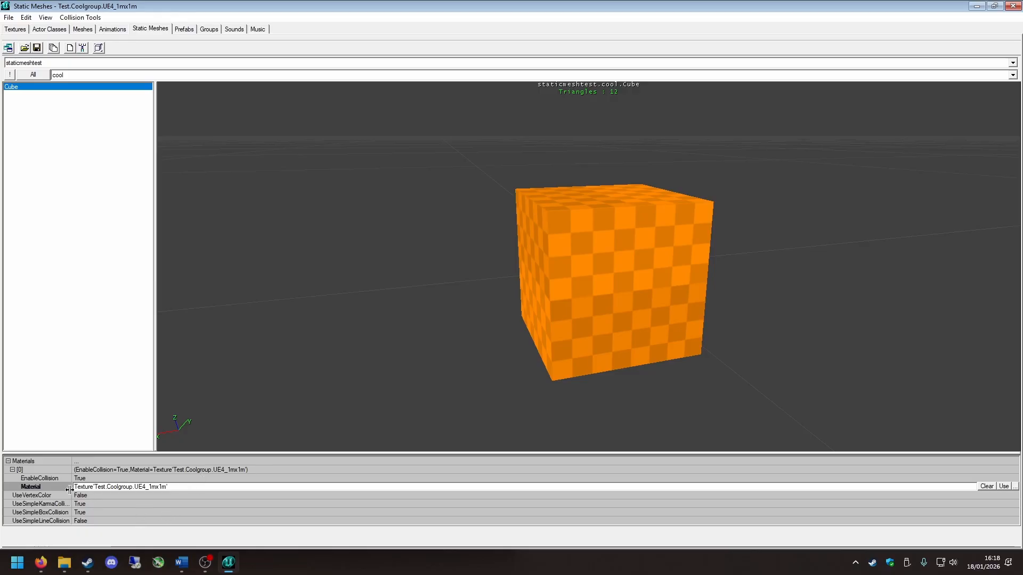
Step: Collapse the Materials group, widen the property name column, and review the Cube mesh's Karma, box and line collision settings
double_click(98, 461)
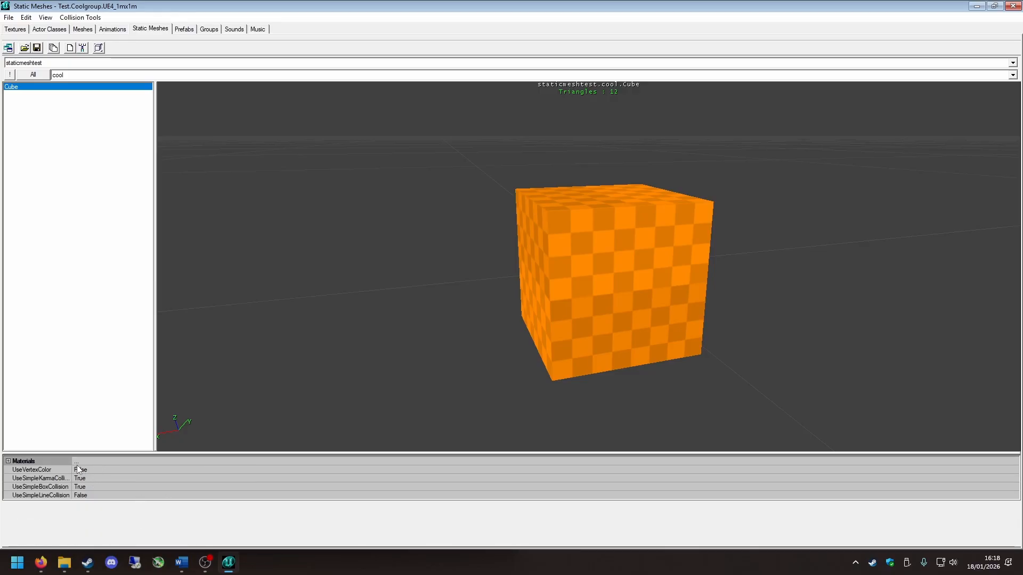
left_click_drag(71, 465, 98, 464)
left_click(57, 479)
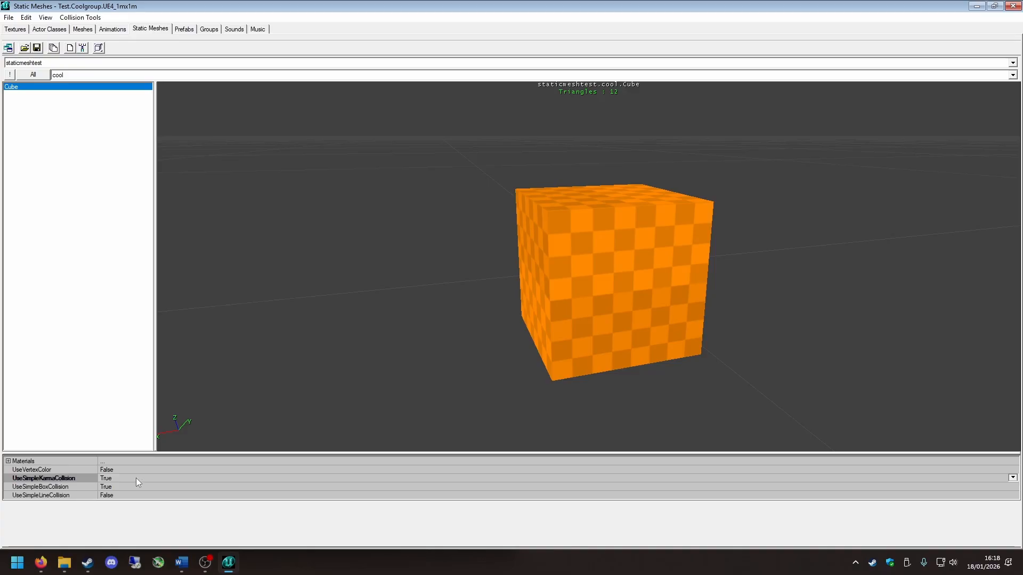
left_click(118, 493)
left_click(106, 487)
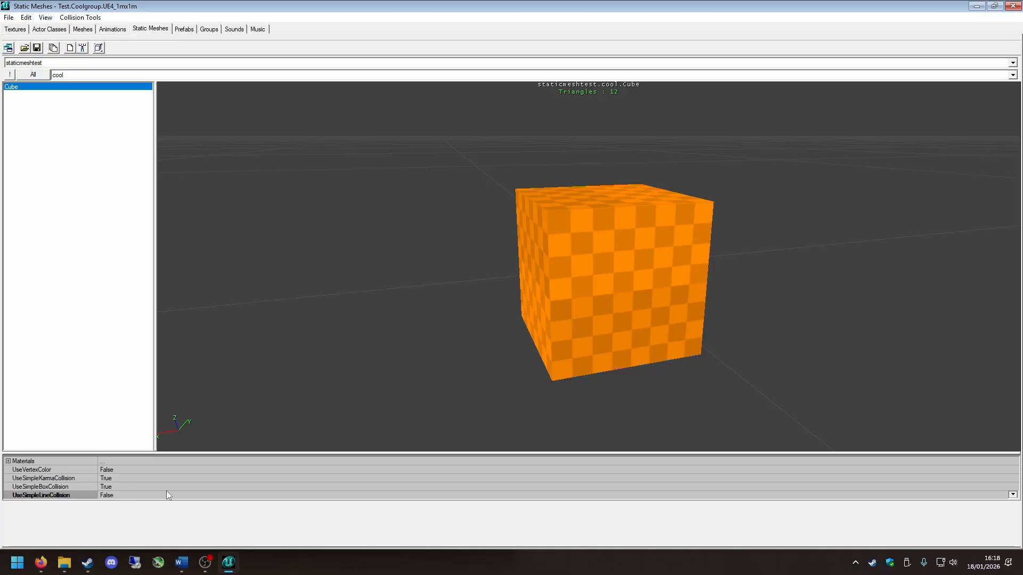
left_click(139, 479)
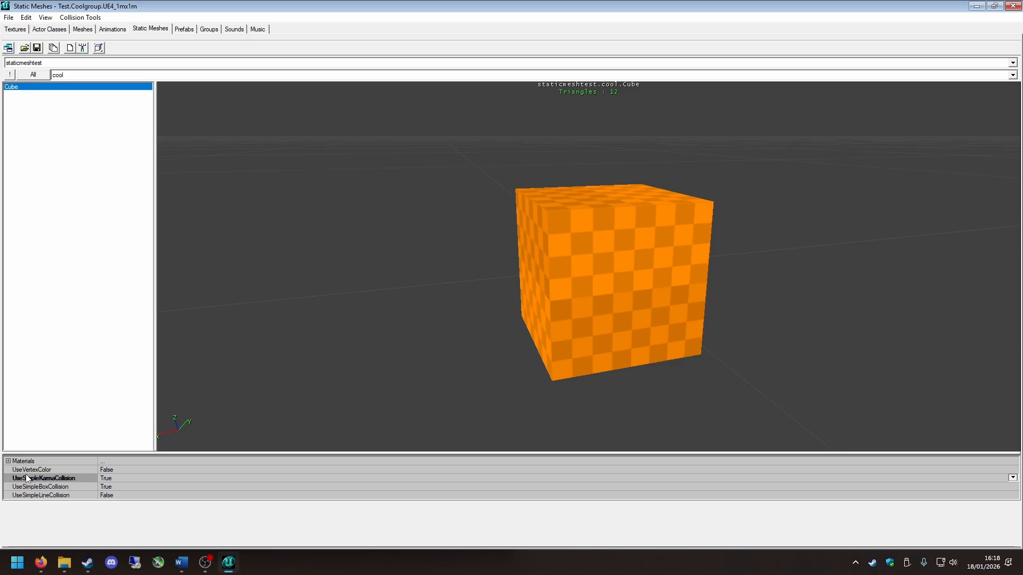
Step: Turn on the collision display for the Cube mesh and examine it from several angles
left_click(80, 17)
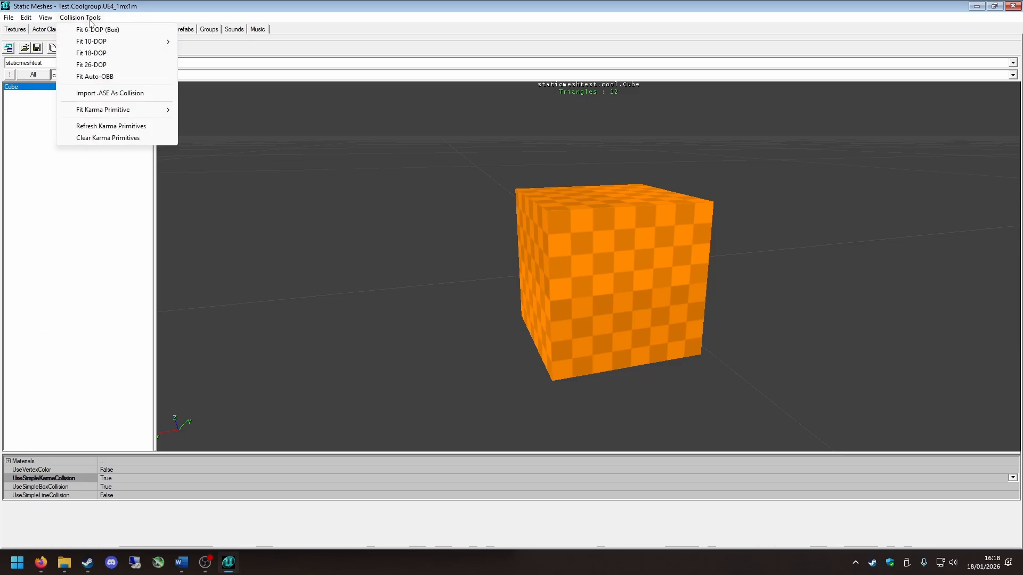
mouse_move(47, 17)
left_click(67, 46)
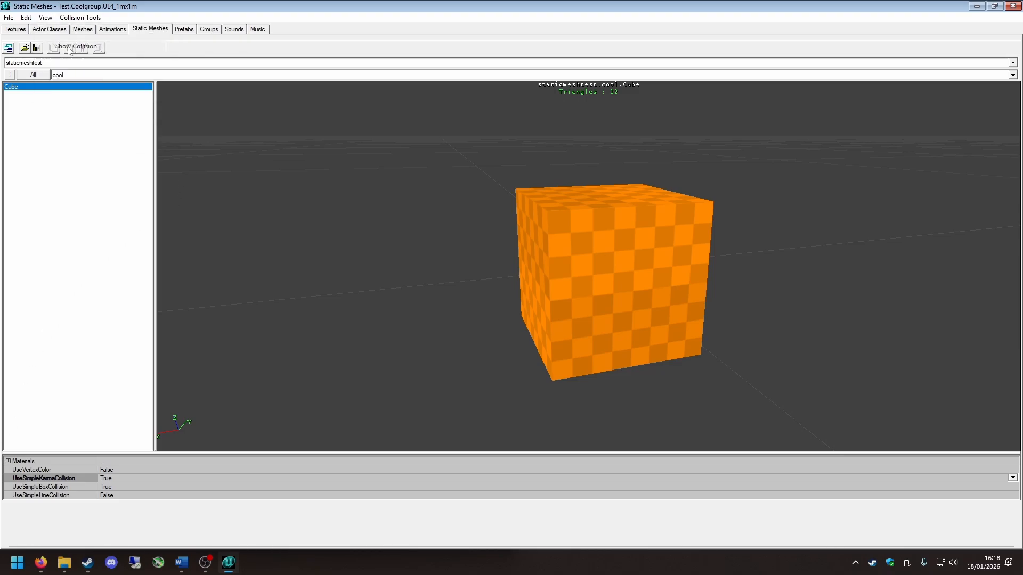
left_click_drag(289, 144, 393, 235)
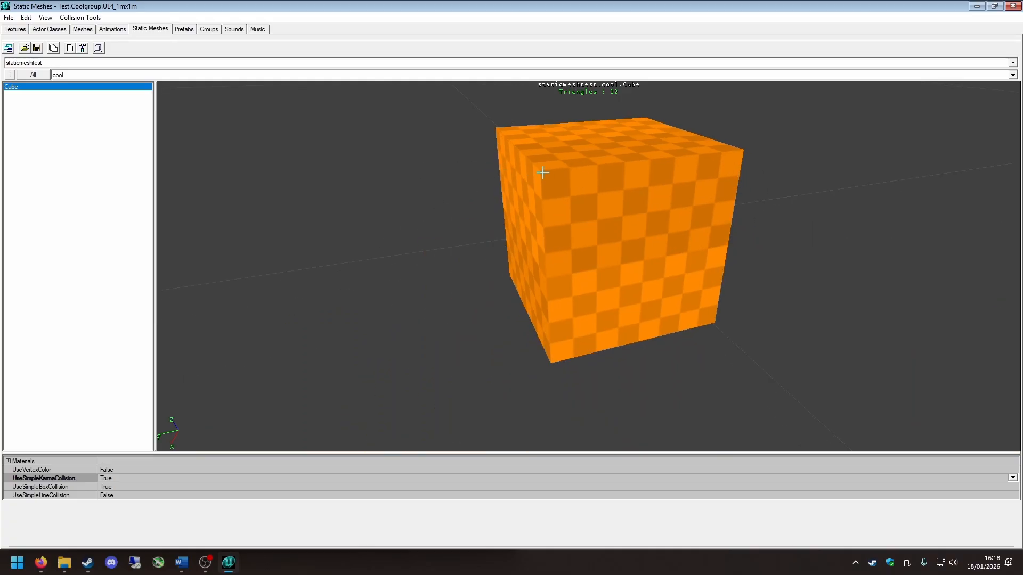
left_click_drag(555, 248, 600, 287)
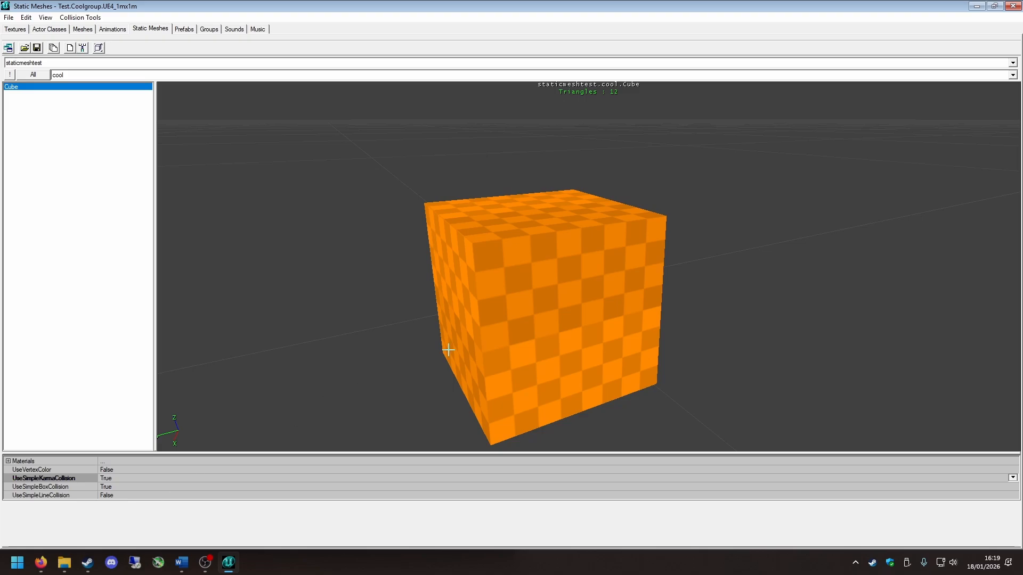
left_click_drag(448, 350, 455, 350)
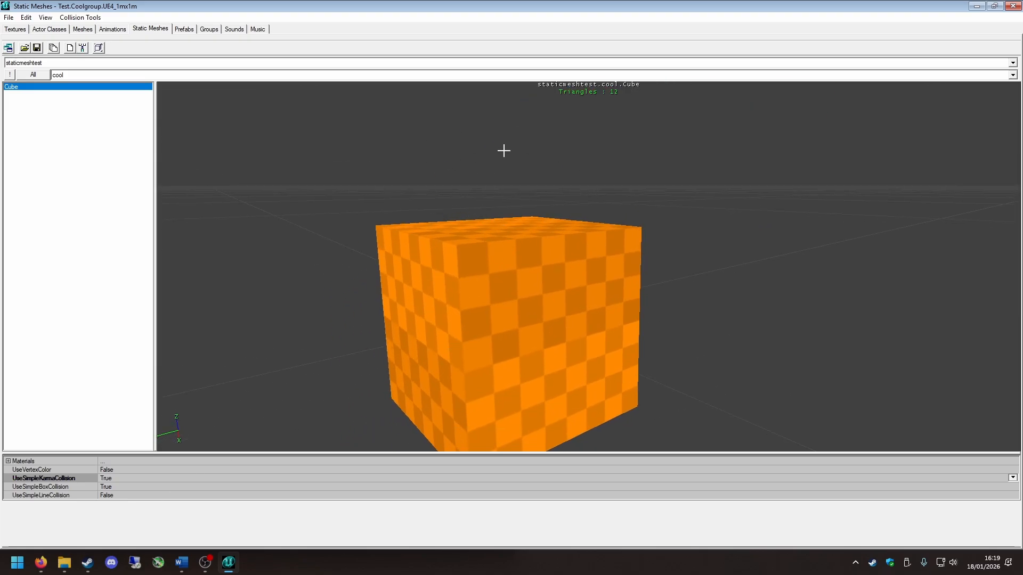
right_click_drag(503, 151, 565, 112)
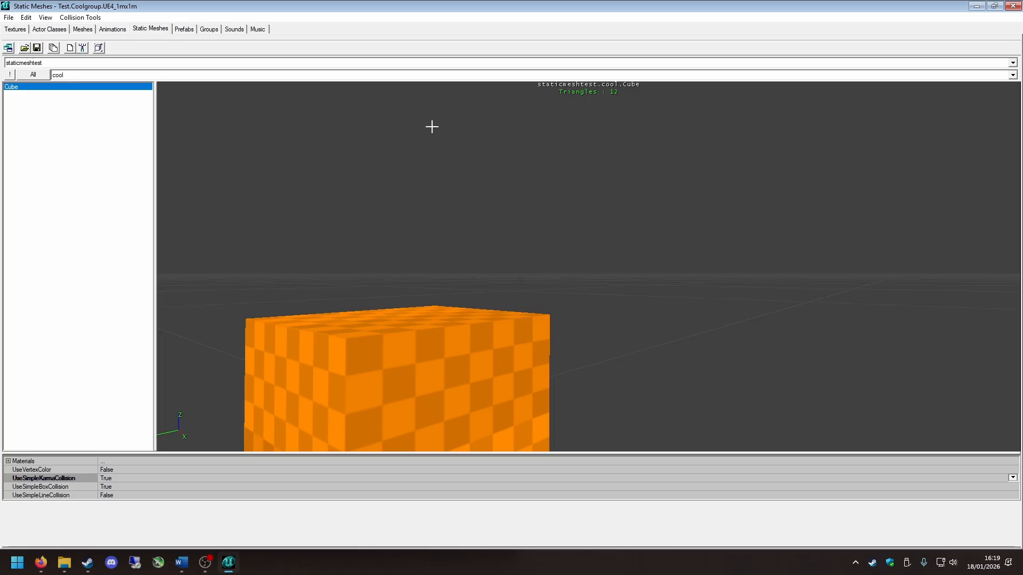
right_click_drag(327, 248, 450, 291)
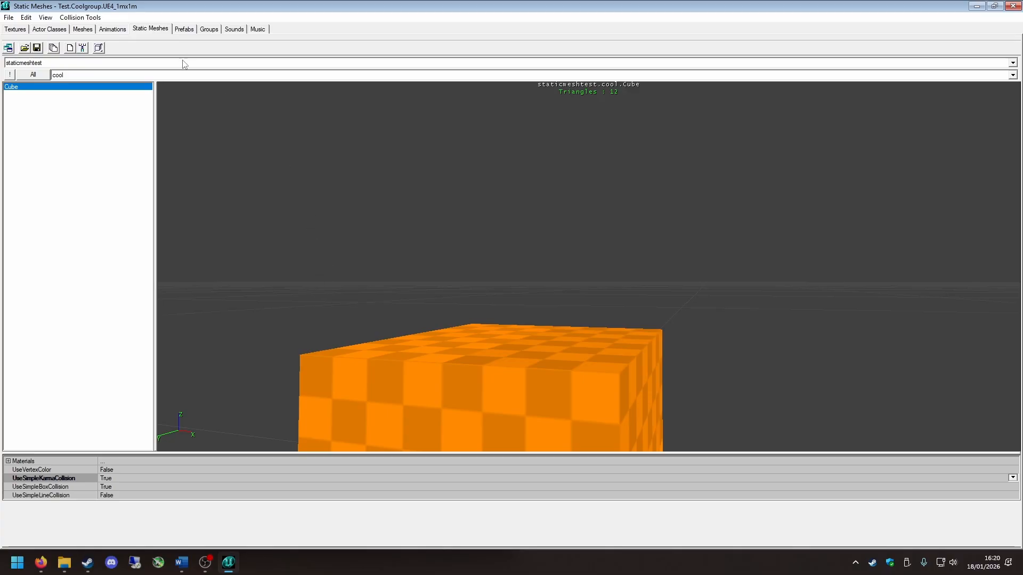
Step: Switch EnableCollision for the Cube's material slot [0] to False and back to True
left_click(32, 461)
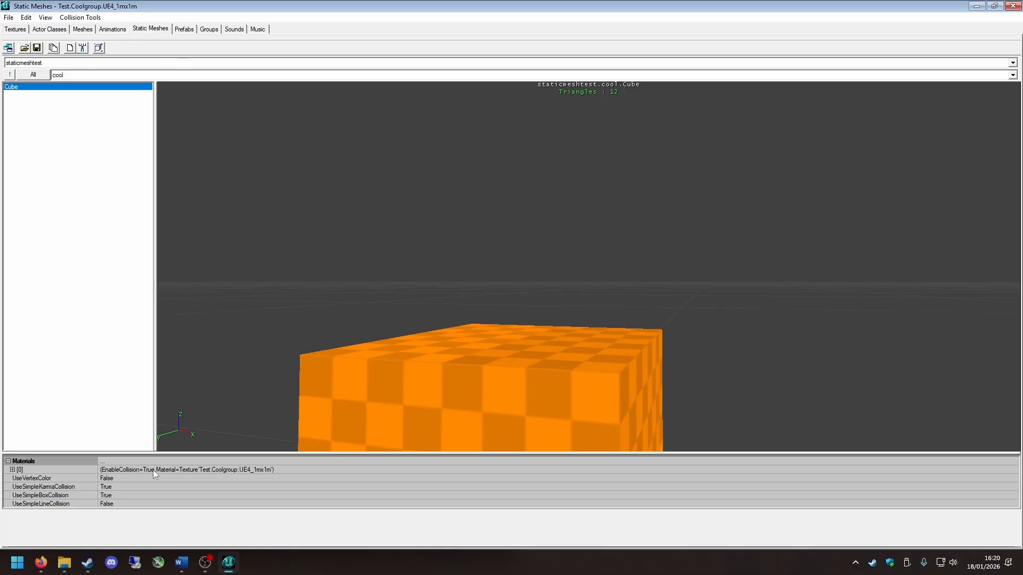
double_click(152, 470)
left_click(117, 479)
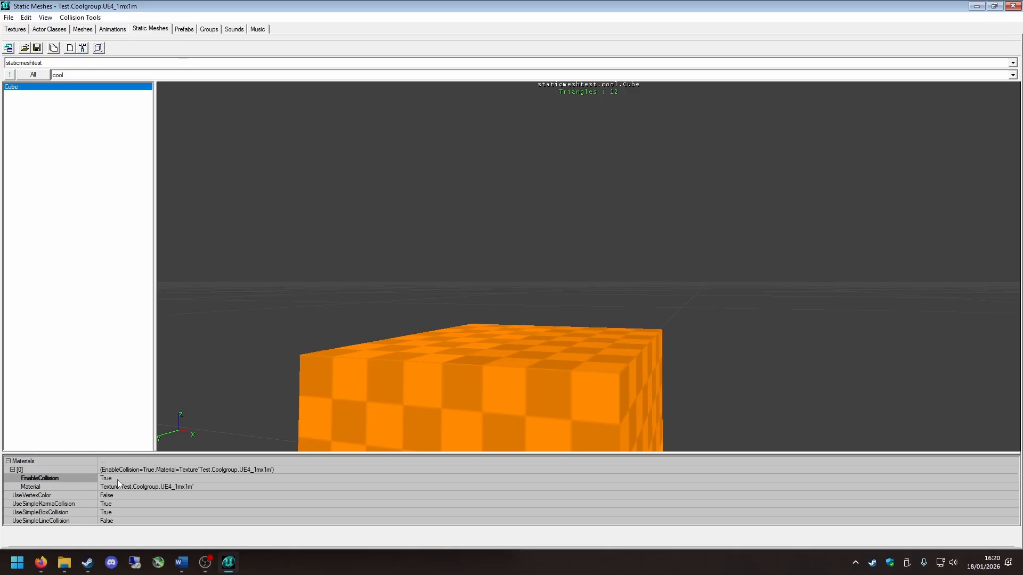
double_click(118, 479)
left_click_drag(422, 320, 486, 277)
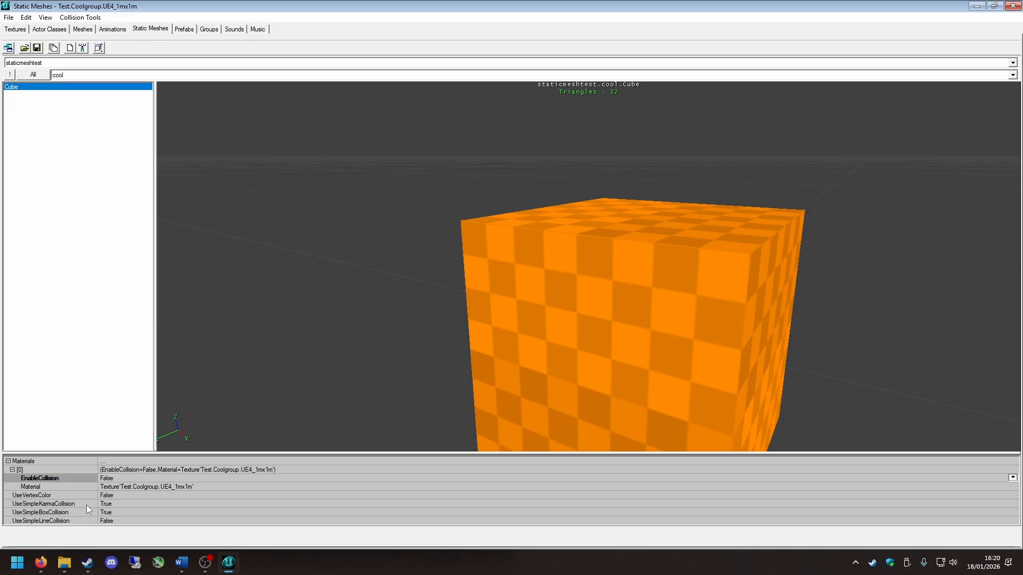
double_click(120, 479)
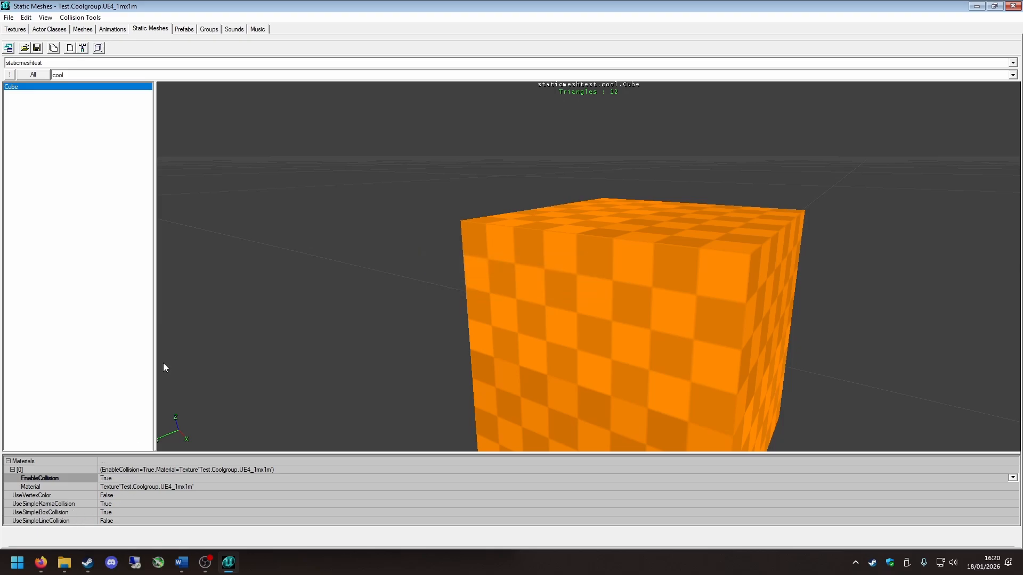
Step: Fit a 6-DOP (Box) collision to the Cube mesh, and refit it over the existing collision model and Karma geometry
left_click(96, 17)
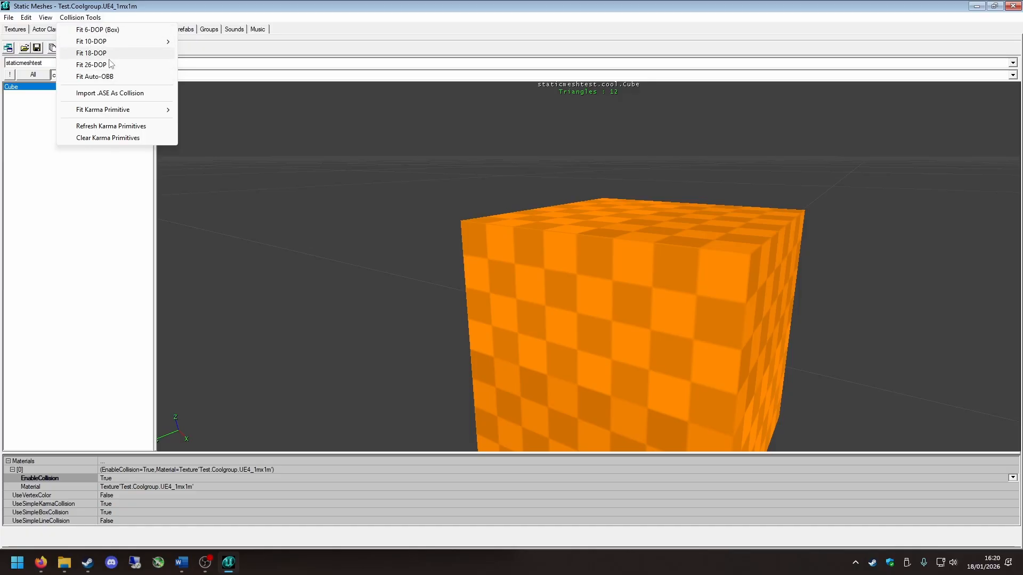
left_click(106, 31)
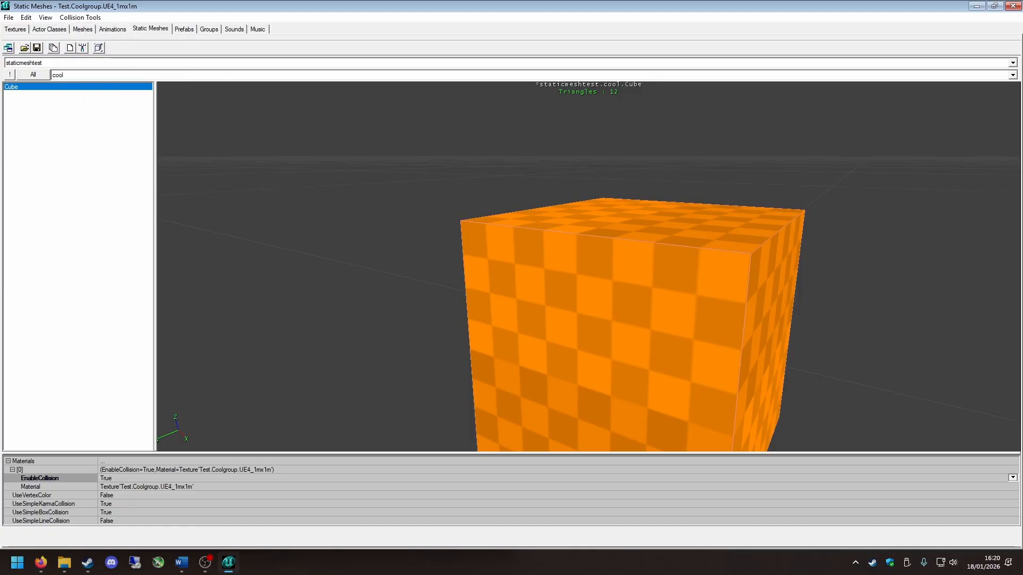
left_click_drag(412, 143, 432, 184)
left_click(80, 18)
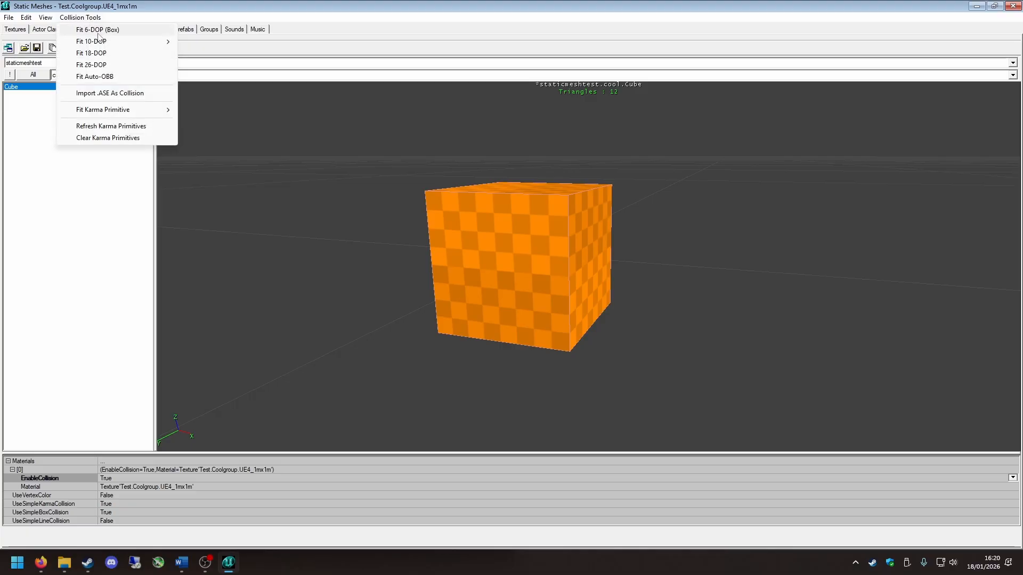
left_click(88, 31)
left_click(508, 315)
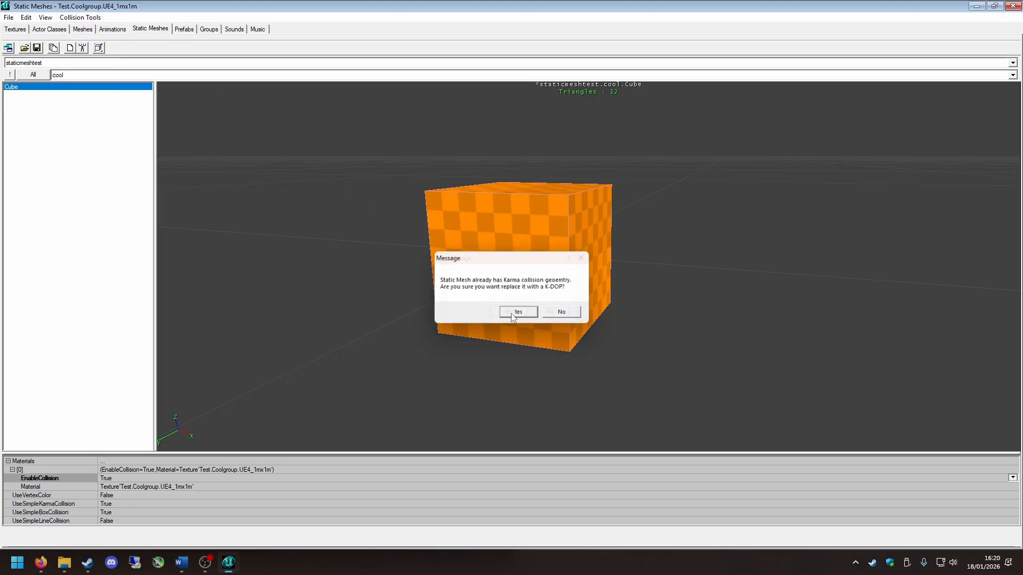
left_click(514, 317)
Step: Examine the collision outline around the Cube mesh from below, above and the sides
left_click_drag(515, 319, 464, 207)
right_click_drag(463, 207, 440, 166)
left_click_drag(439, 165, 469, 197)
right_click_drag(469, 197, 416, 287)
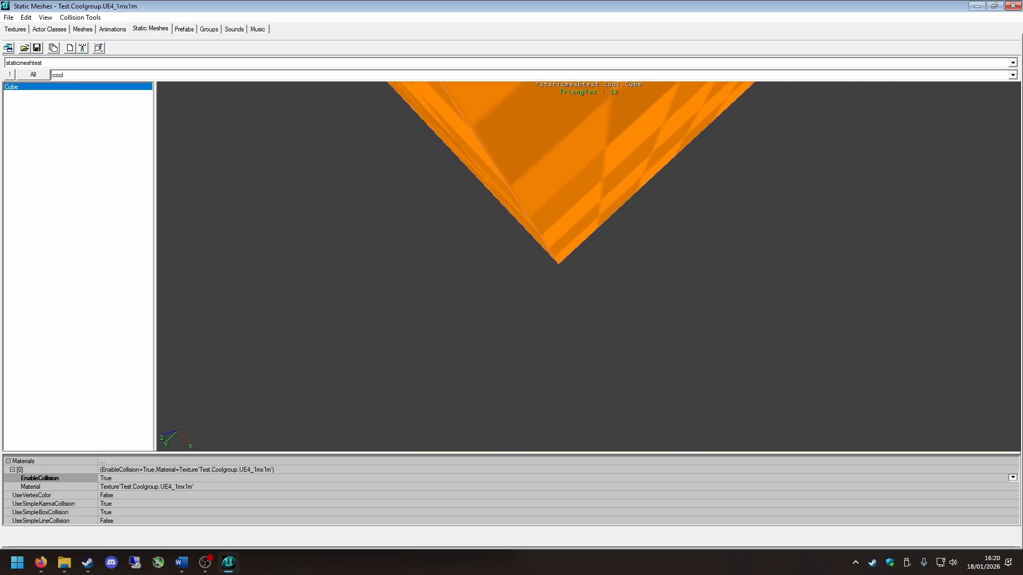
left_click_drag(415, 287, 415, 309)
right_click_drag(353, 250, 352, 207)
right_click_drag(503, 195, 637, 216)
left_click_drag(541, 217, 508, 282)
right_click_drag(509, 282, 482, 251)
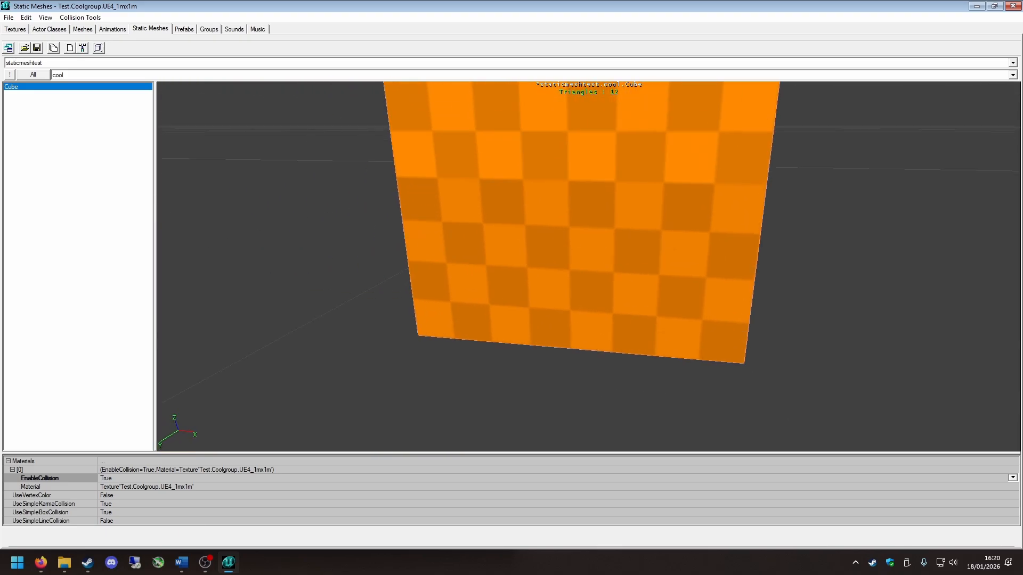
left_click_drag(482, 250, 483, 197)
right_click_drag(483, 197, 571, 313)
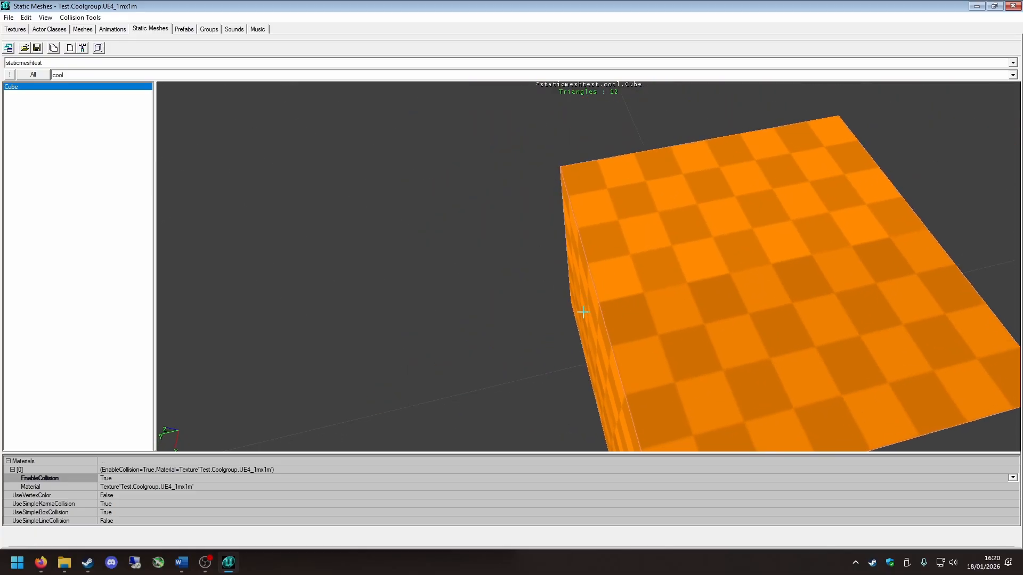
right_click_drag(440, 395, 475, 402)
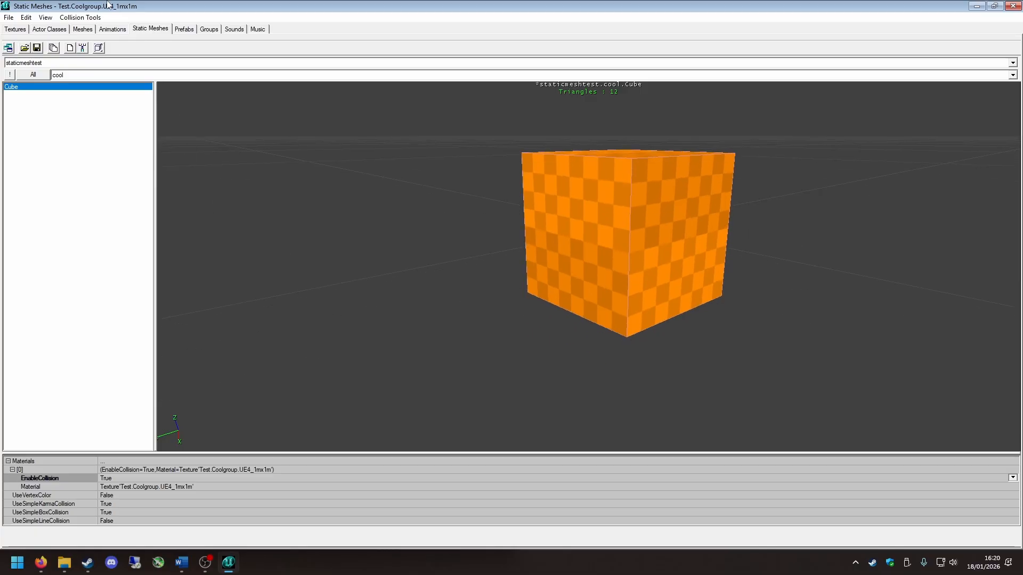
Step: Replace the Cube's collision with a 10-DOP fit around Z
left_click(81, 18)
mouse_move(144, 41)
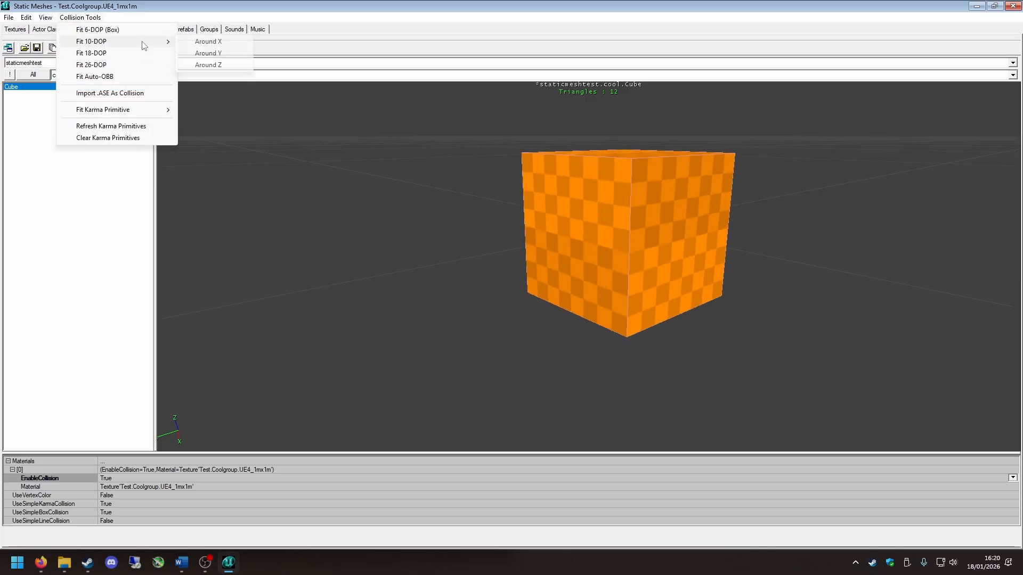
left_click(220, 65)
left_click(501, 313)
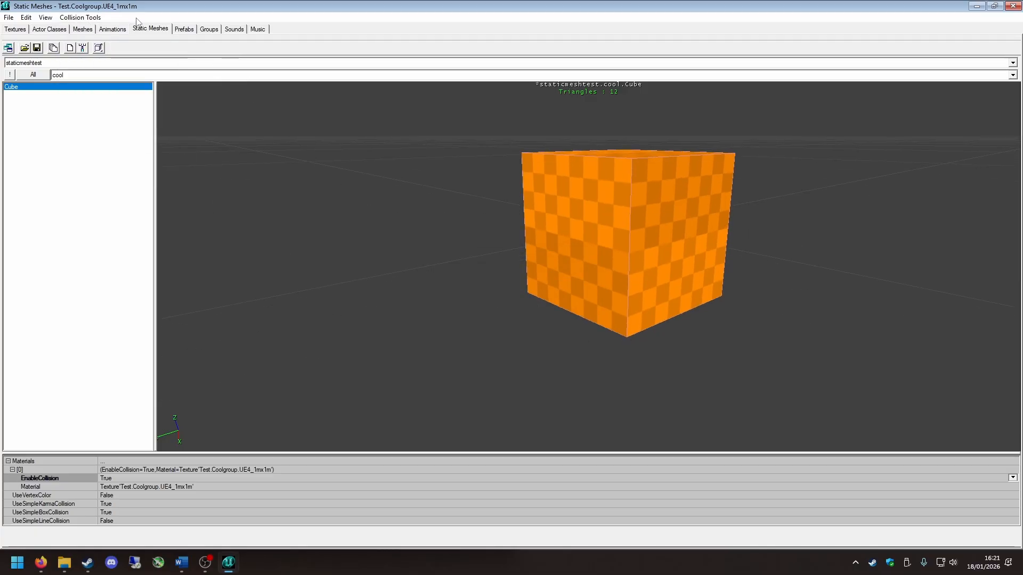
Step: Replace the Cube's collision with a 26-DOP fit, and try importing an .ASE as collision
left_click(80, 17)
left_click(106, 65)
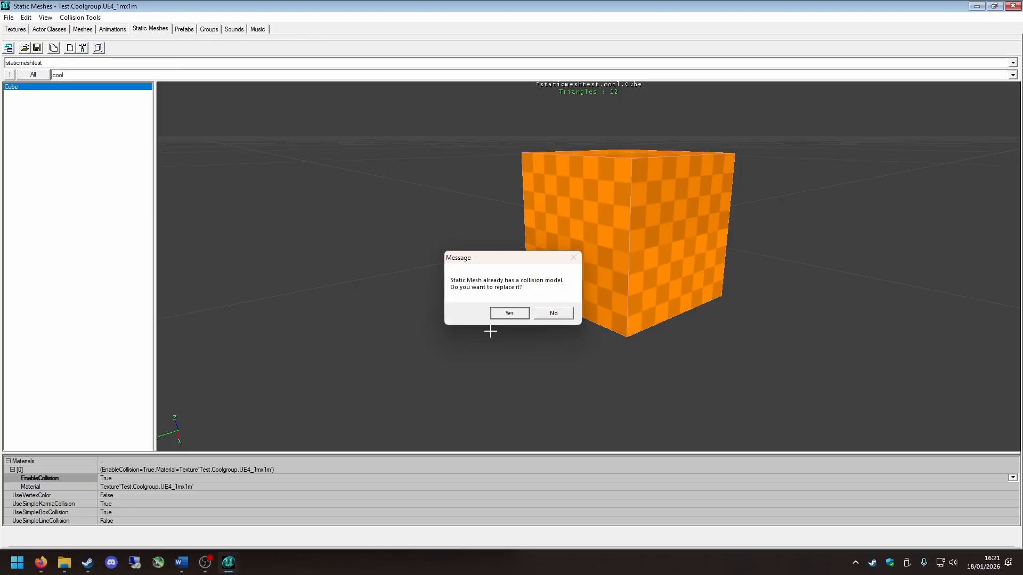
left_click(527, 318)
left_click(79, 18)
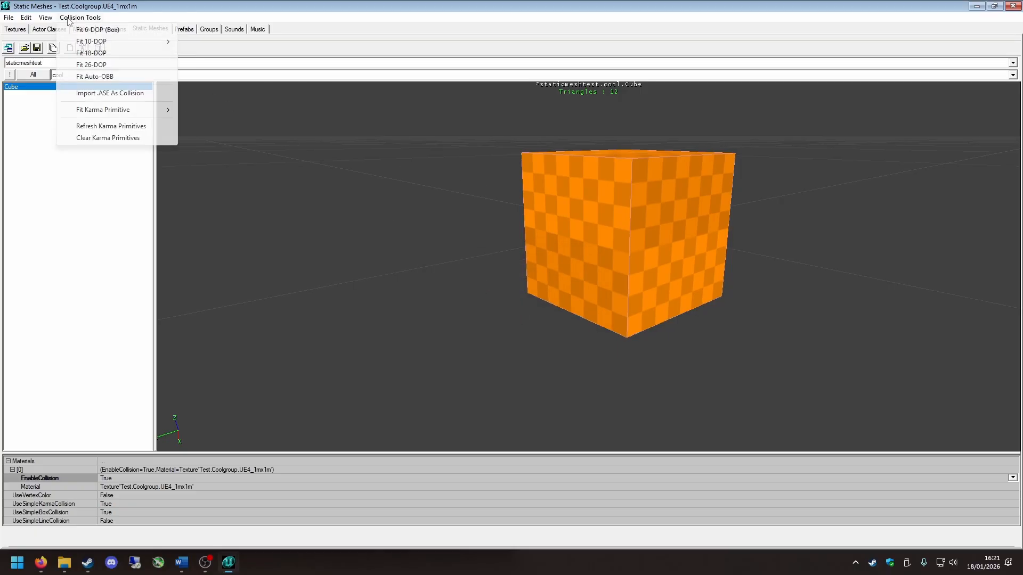
left_click(107, 92)
left_click(509, 313)
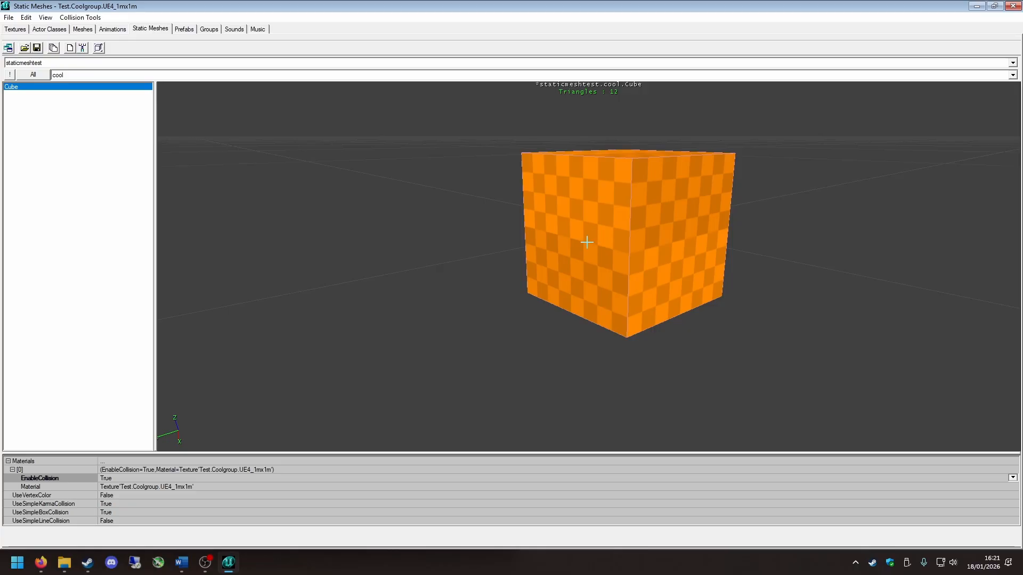
Step: Decline an 18-DOP replacement, and refit the Cube's collision as a 6-DOP (Box) in place of the existing one
left_click(80, 18)
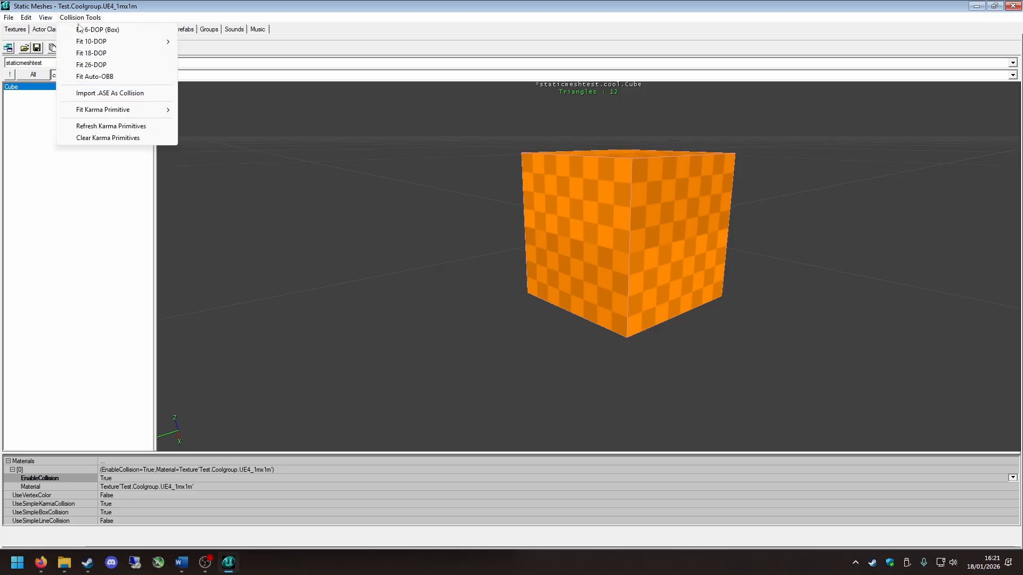
left_click(91, 52)
left_click(554, 315)
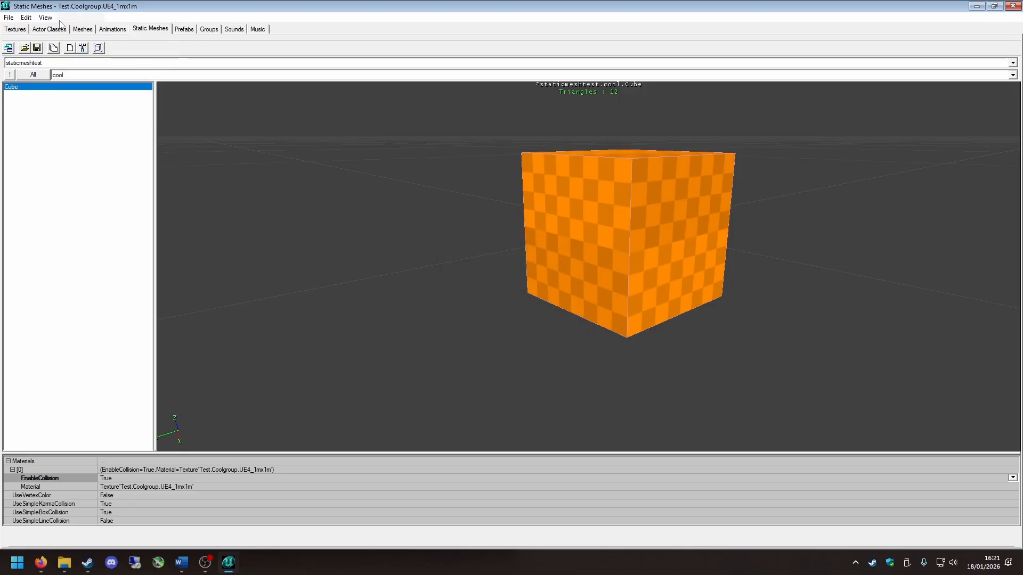
left_click(80, 18)
left_click(103, 32)
left_click(519, 313)
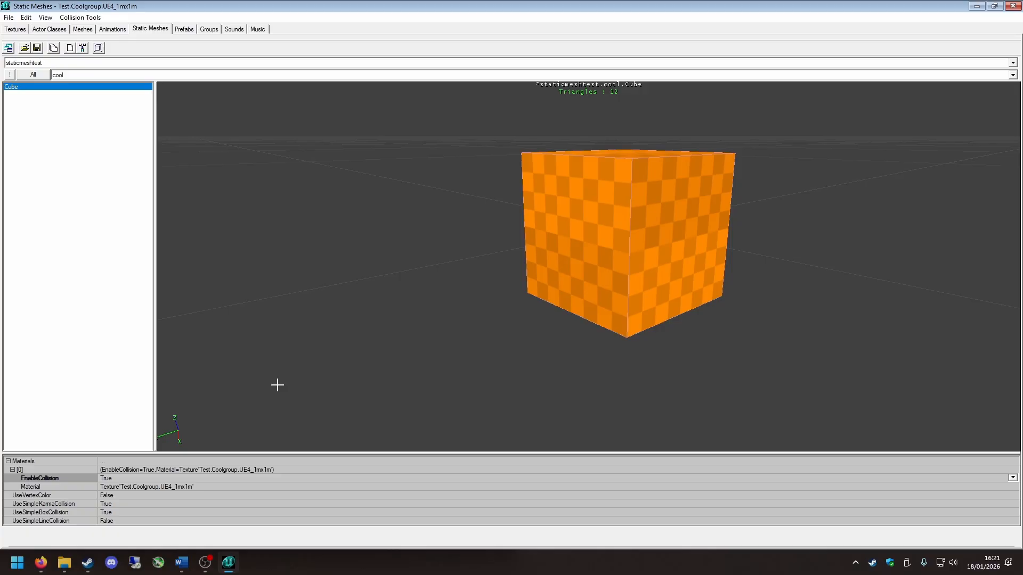
Step: Open the BulldogMeshes package and examine the collision hull of the S_Chassis mesh from different angles
left_click(84, 64)
left_click(84, 64)
left_click(85, 64)
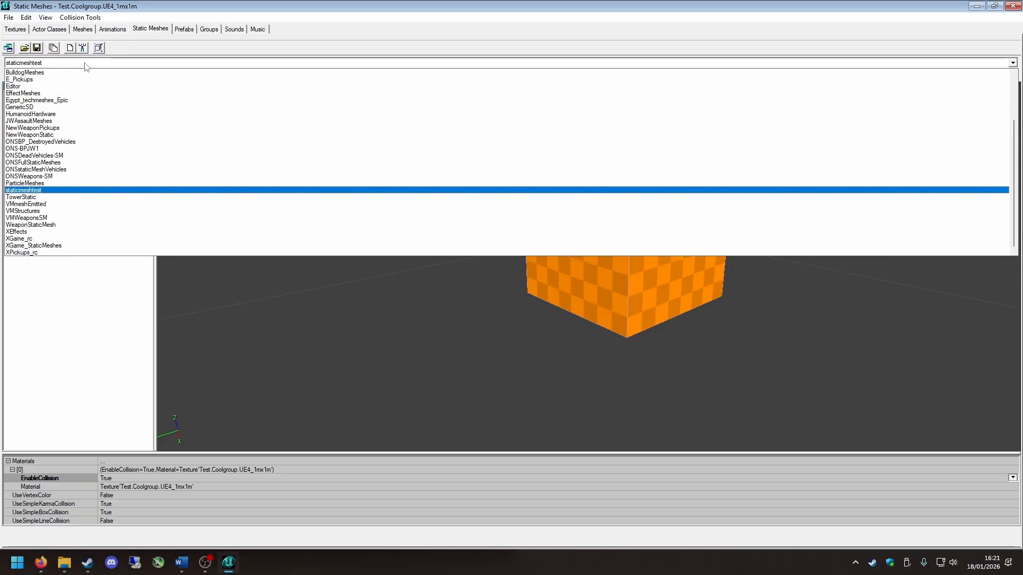
left_click(88, 73)
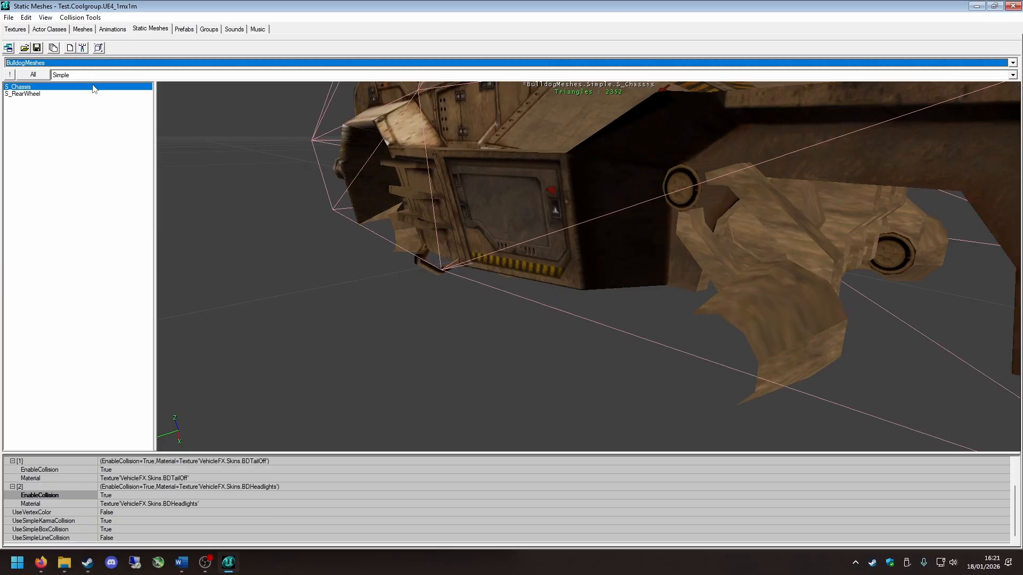
left_click_drag(492, 266, 519, 352)
right_click_drag(328, 219, 324, 220)
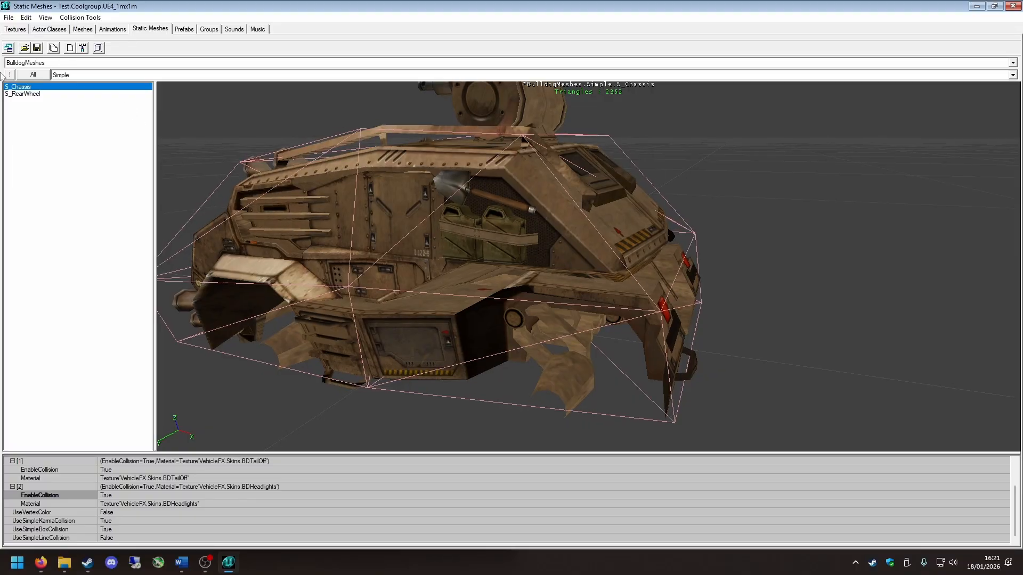
right_click_drag(528, 334, 550, 361)
left_click_drag(539, 315, 539, 357)
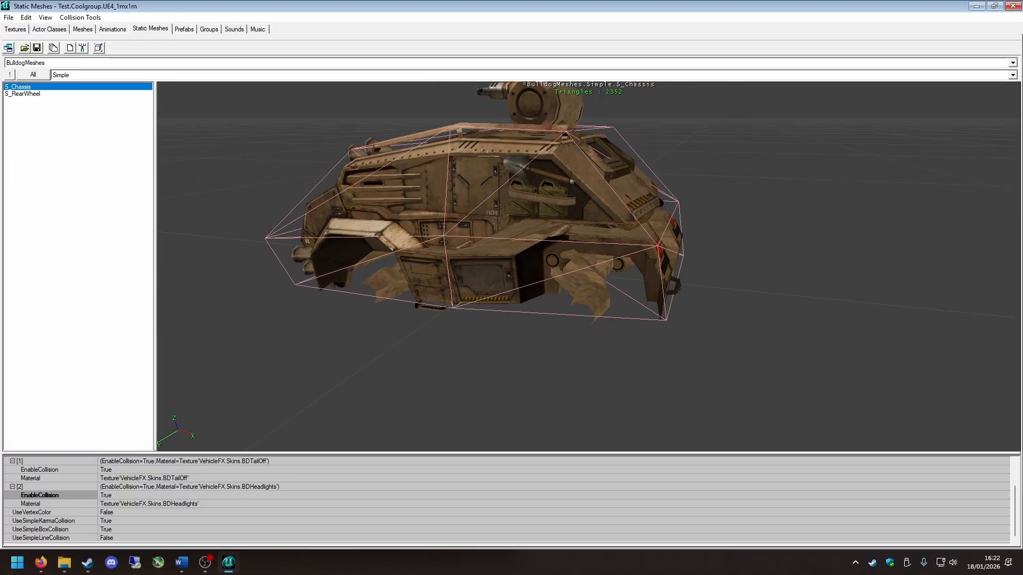
Step: Collapse the S_Chassis material list and examine its UseSimpleKarmaCollision, UseSimpleBoxCollision and UseSimpleLineCollision settings alongside the collision hull
right_click_drag(538, 315, 421, 315)
left_click_drag(545, 308, 514, 308)
right_click_drag(620, 257, 720, 237)
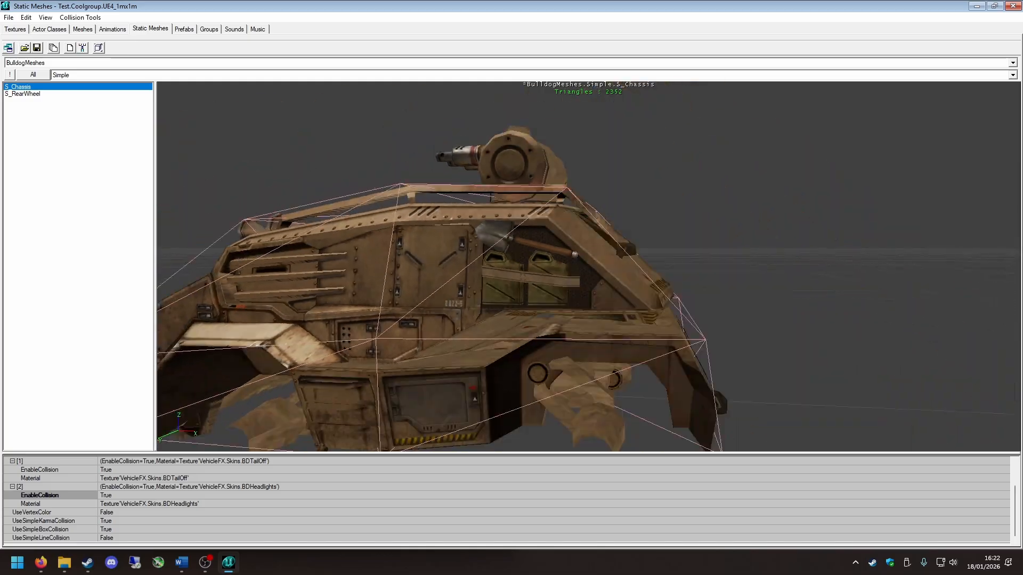
mouse_move(614, 269)
left_mouse_down()
mouse_move(630, 301)
mouse_move(629, 269)
left_mouse_up()
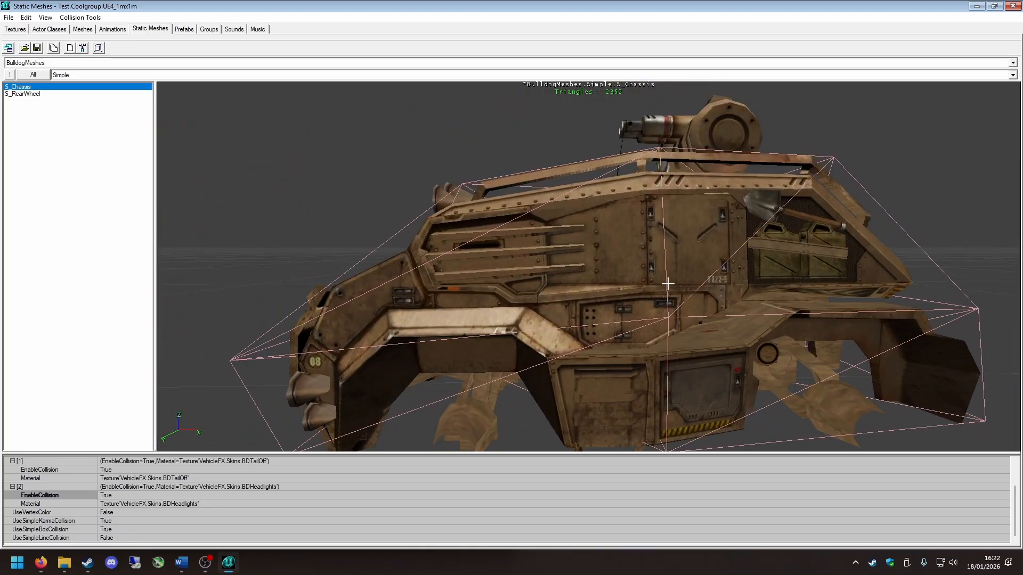
scroll(105, 474, "up", 2)
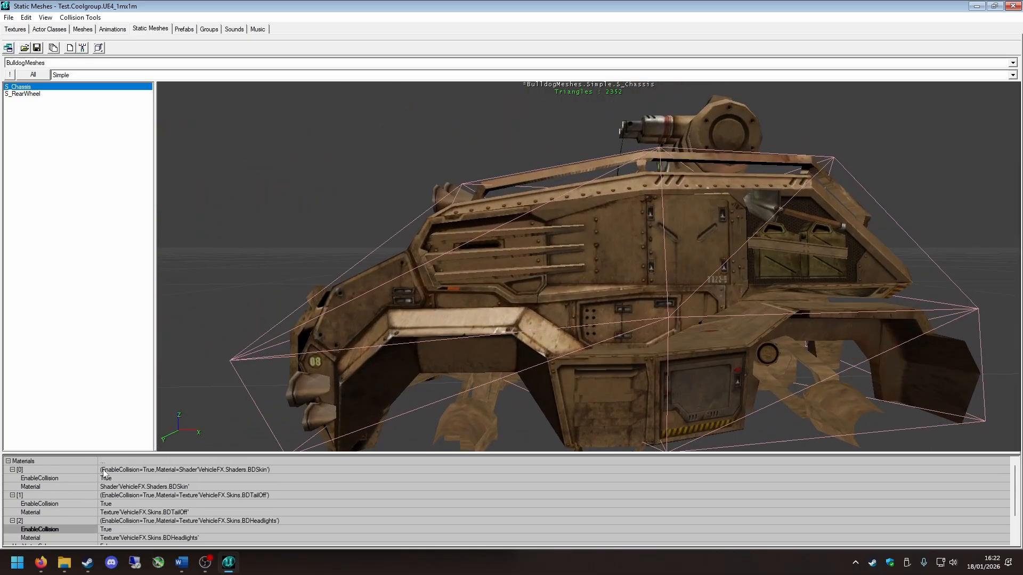
double_click(151, 461)
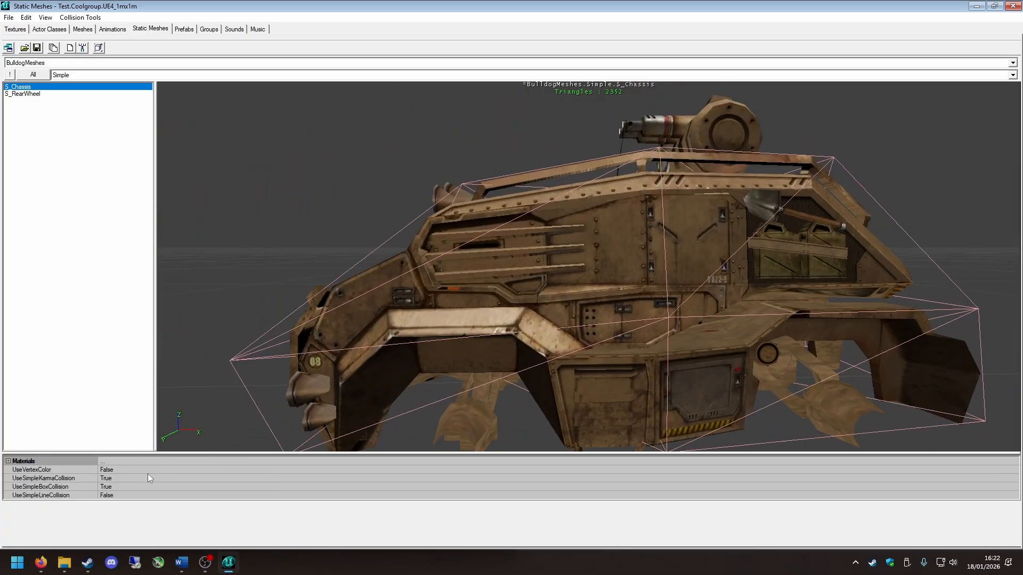
left_click(112, 478)
left_click_drag(281, 367, 480, 301)
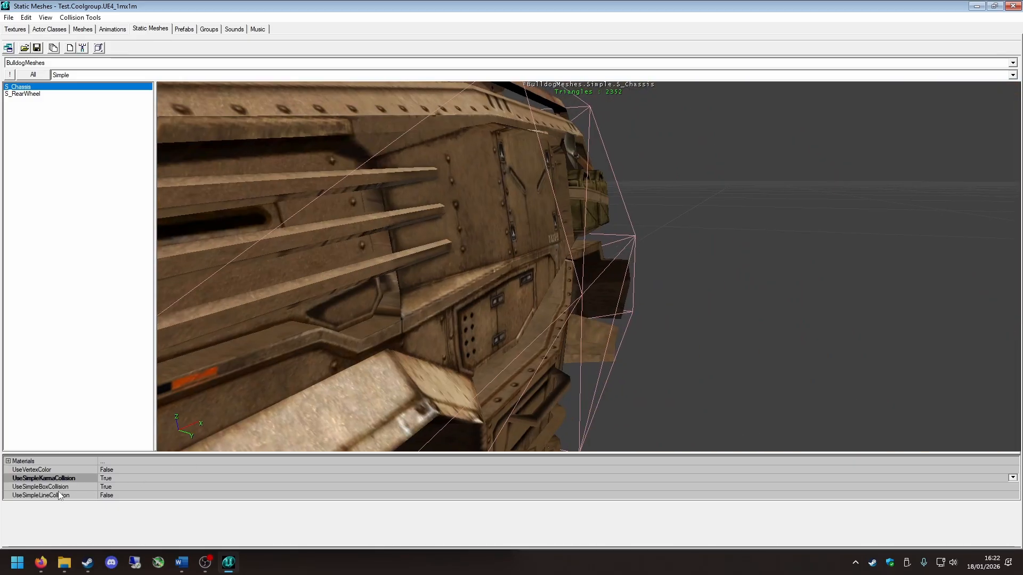
left_click(119, 485)
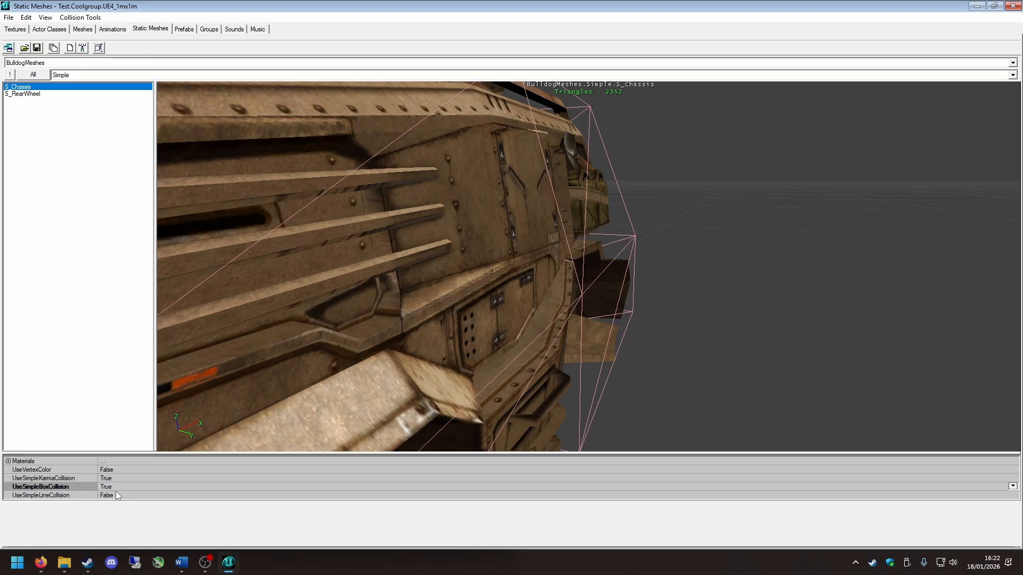
left_click(119, 496)
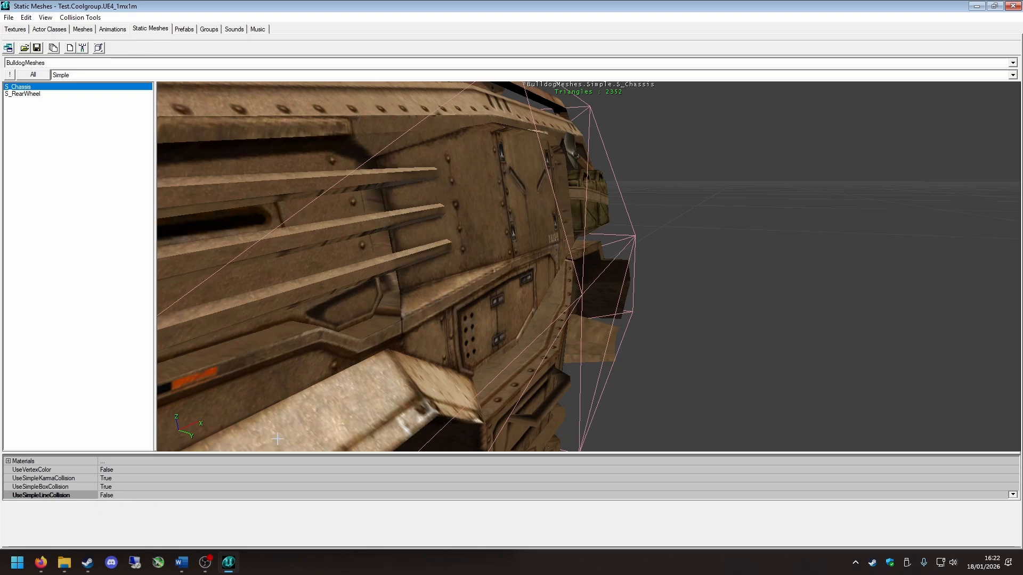
Step: Examine the UseSimpleBoxCollision setting of S_Chassis and view its collision hull from close up and from the side
left_click_drag(444, 259, 411, 213)
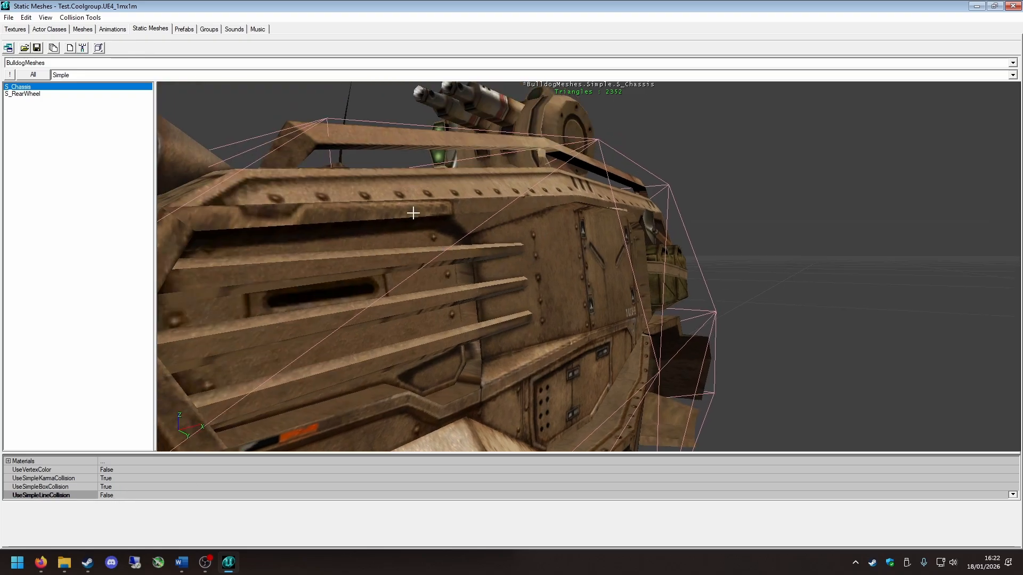
left_click(119, 487)
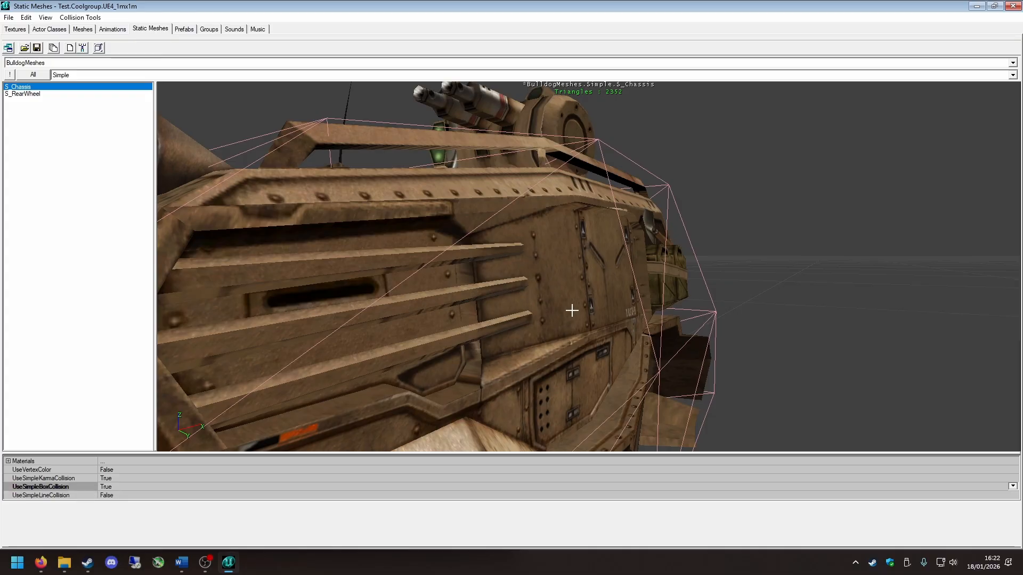
left_click_drag(573, 308, 554, 288)
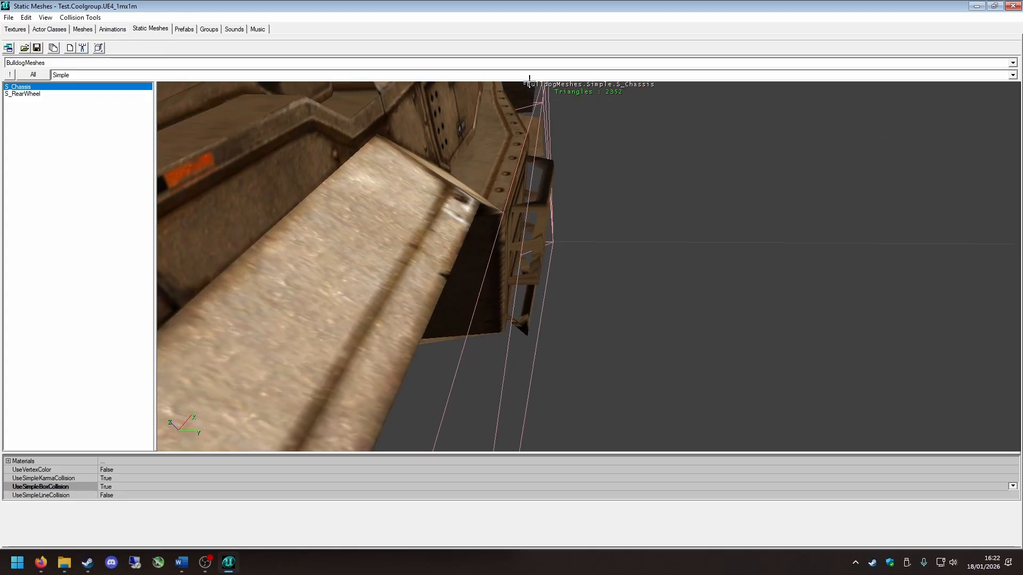
left_click_drag(544, 166, 461, 288)
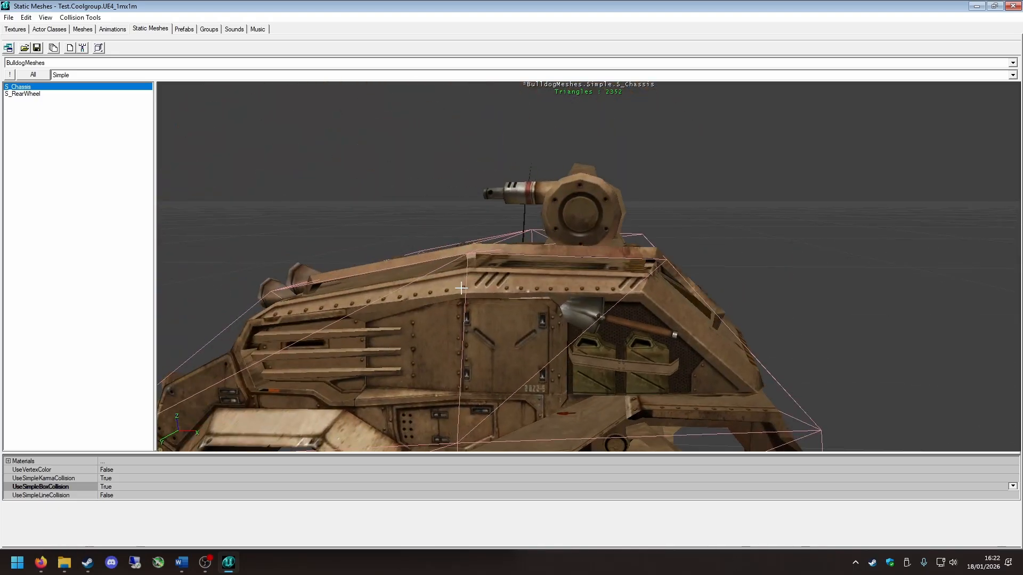
left_click_drag(297, 324, 356, 256)
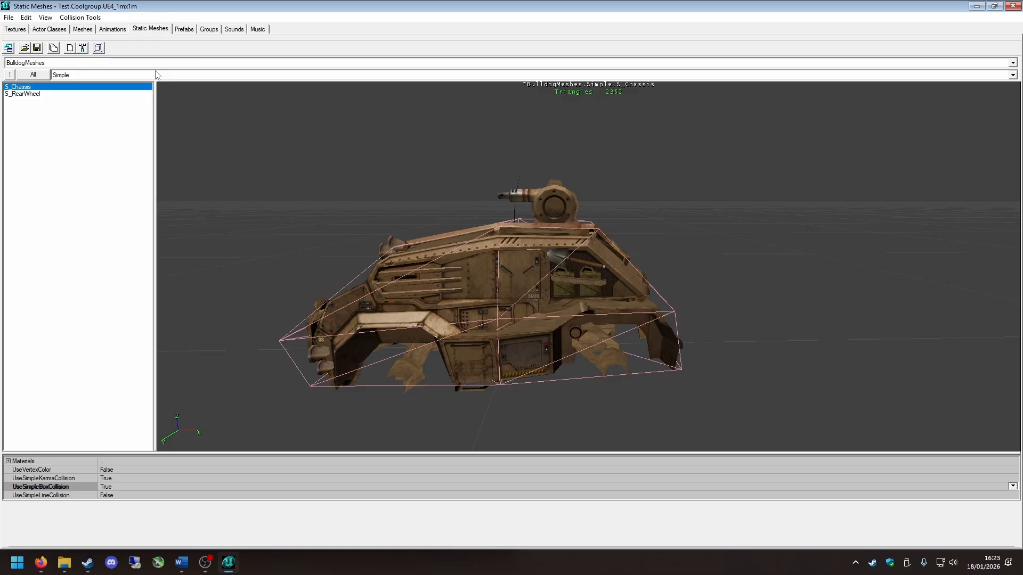
left_click(116, 63)
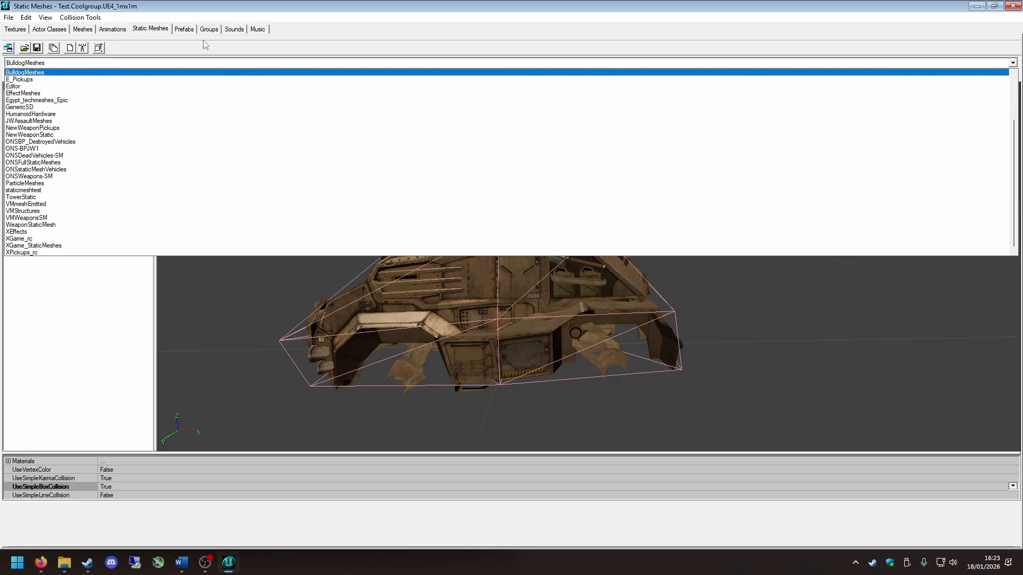
left_click(336, 42)
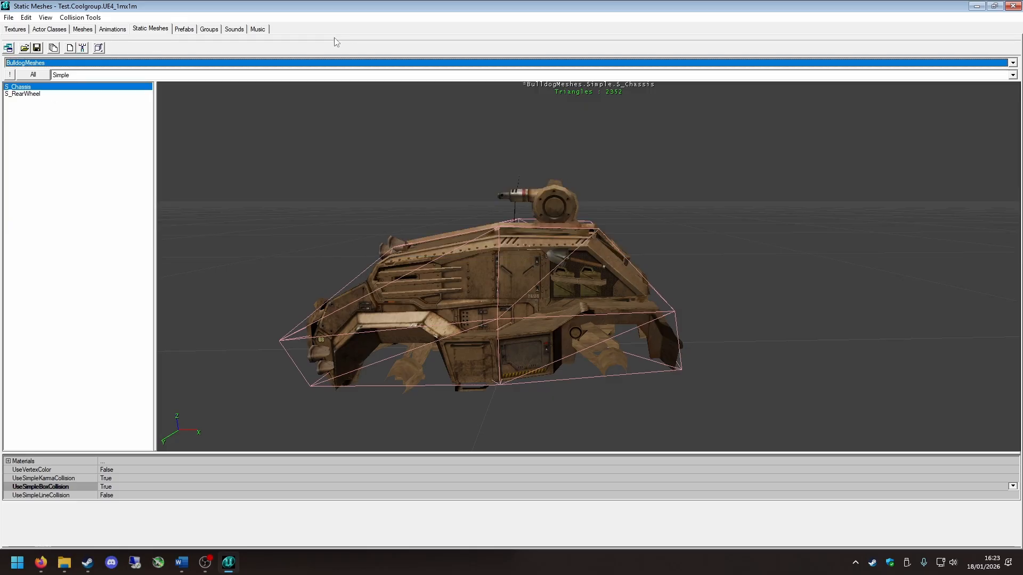
Step: Open the sound browser, preview a sound and look through the entries in the 2K4MenuSounds package
left_click(236, 29)
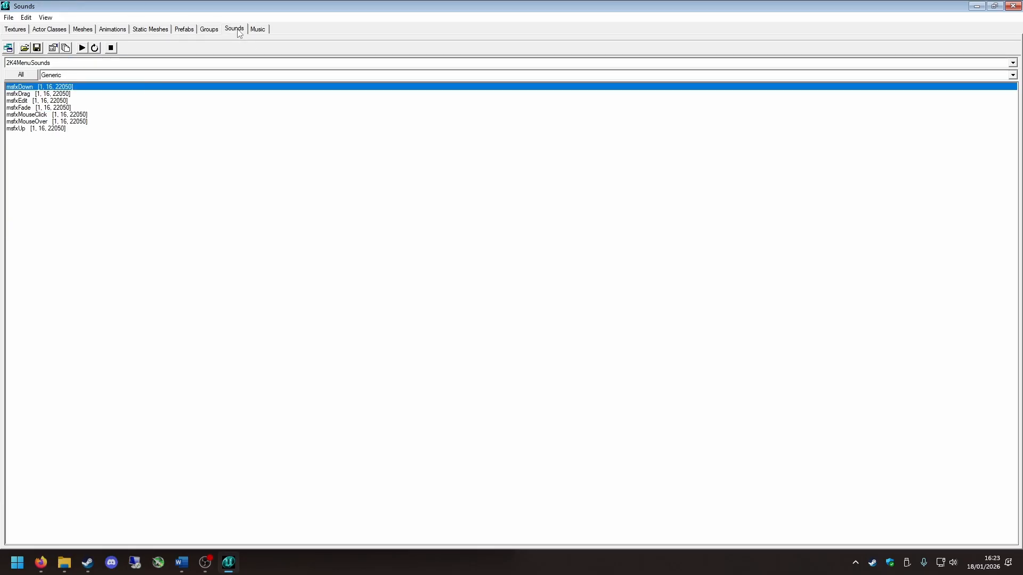
left_click(82, 48)
left_click(51, 101)
left_click(53, 94)
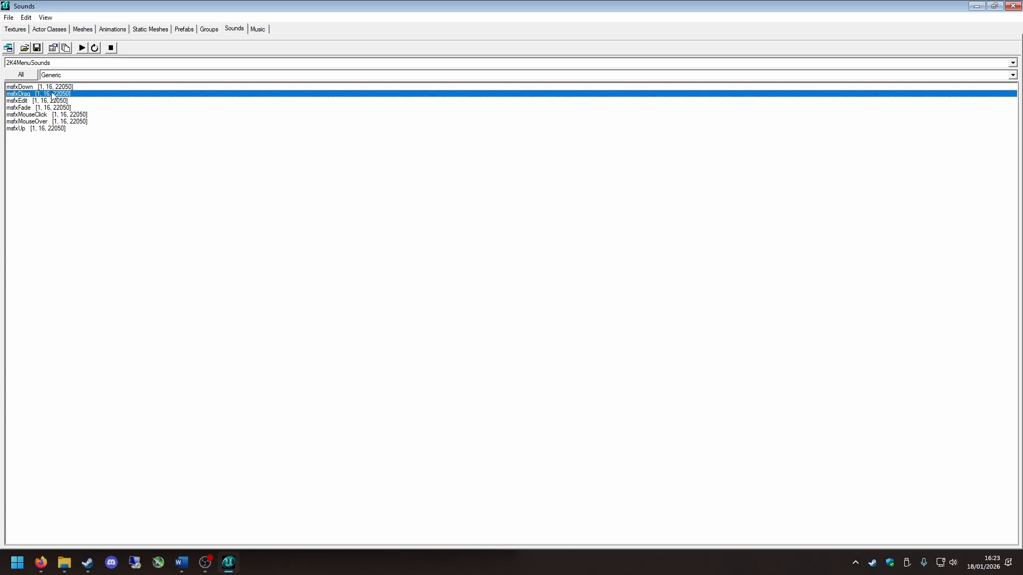
left_click(56, 86)
left_click(53, 108)
left_click(47, 128)
left_click(51, 114)
left_click(59, 93)
left_click(101, 75)
left_click(31, 75)
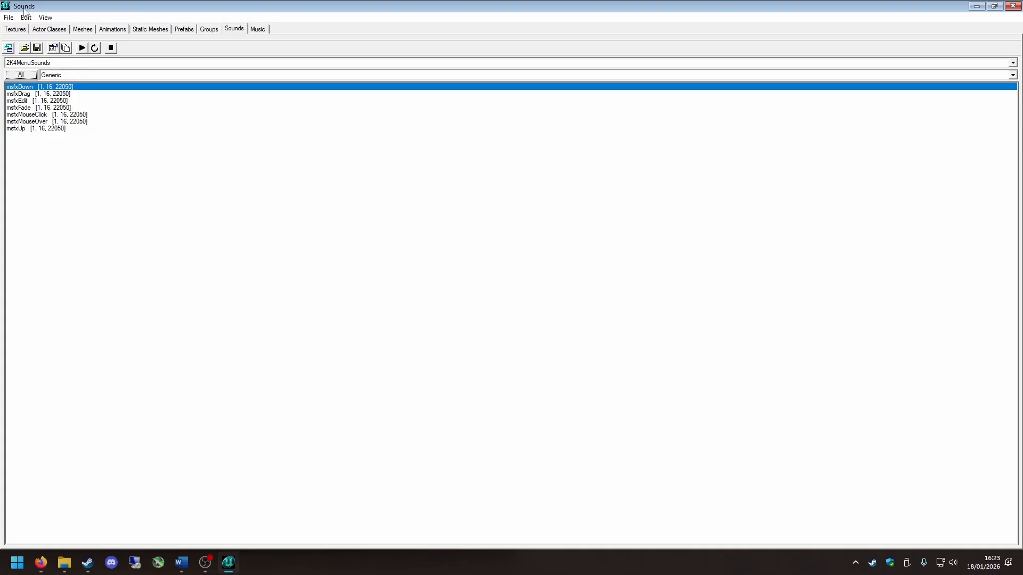
Step: Choose Cheese.wav from New folder in Downloads as the sound file to import
left_click(8, 18)
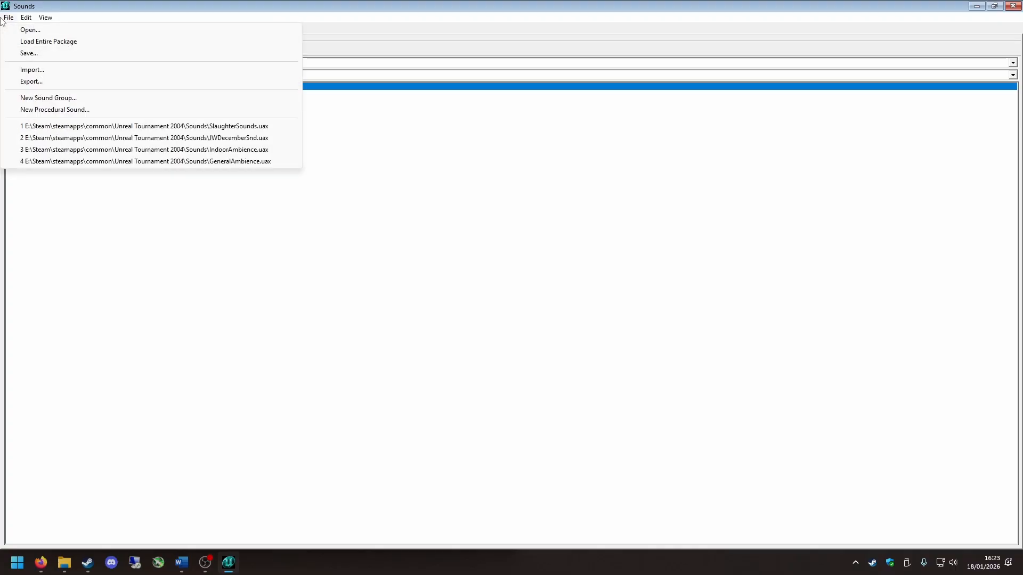
left_click(8, 18)
left_click(8, 17)
left_click(24, 68)
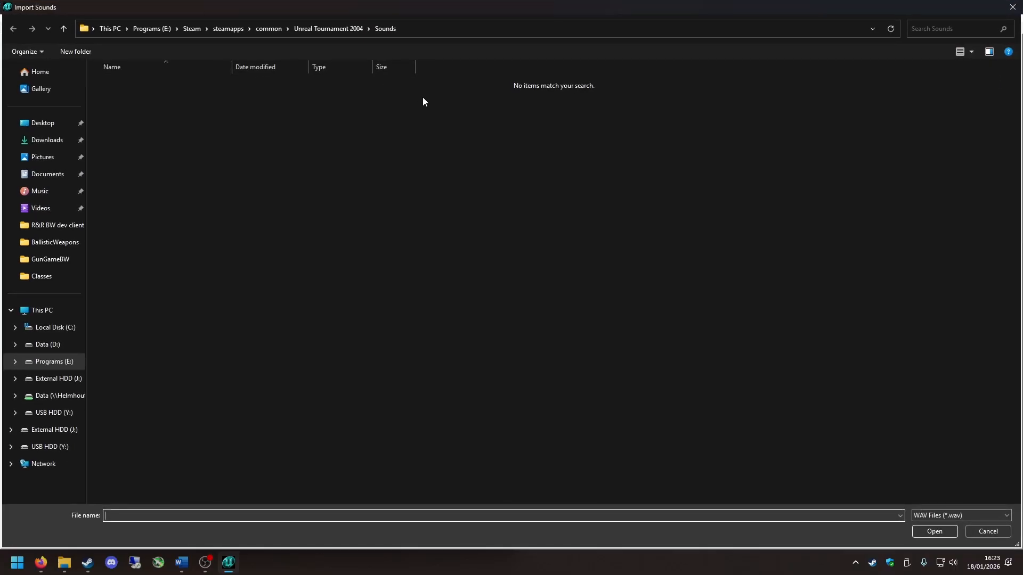
left_click(47, 139)
double_click(171, 98)
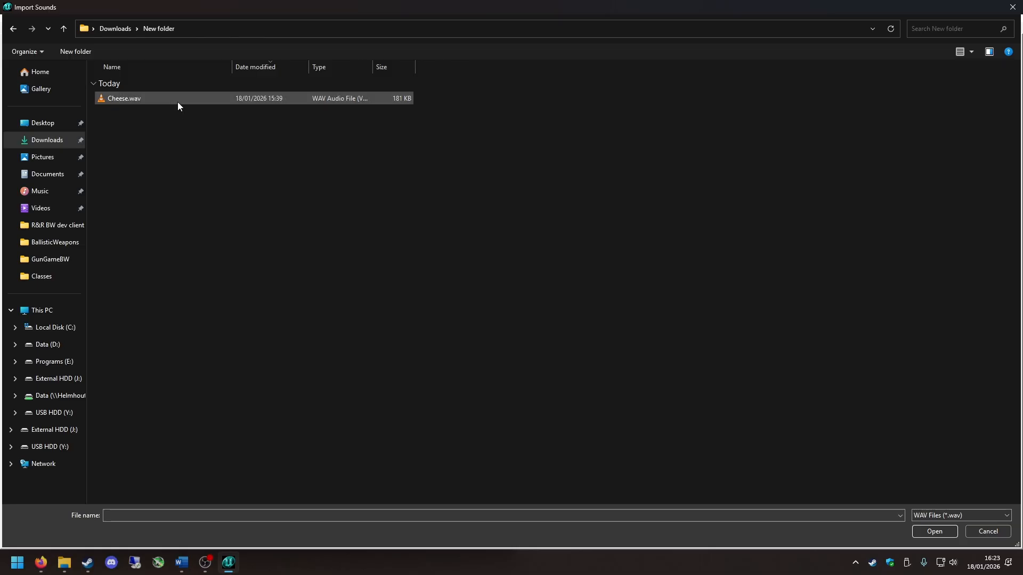
double_click(126, 102)
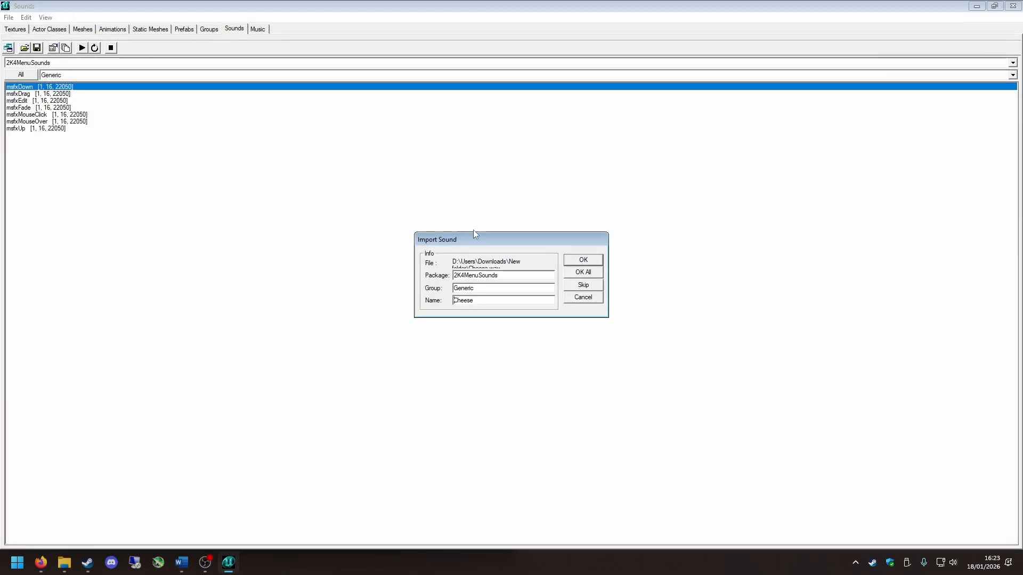
Step: Try to import the Cheese sound into a new package named Cheese
left_click_drag(502, 275, 344, 288)
type("Chees")
key("Tab")
type("=")
left_click(489, 276)
type("e")
left_click(598, 260)
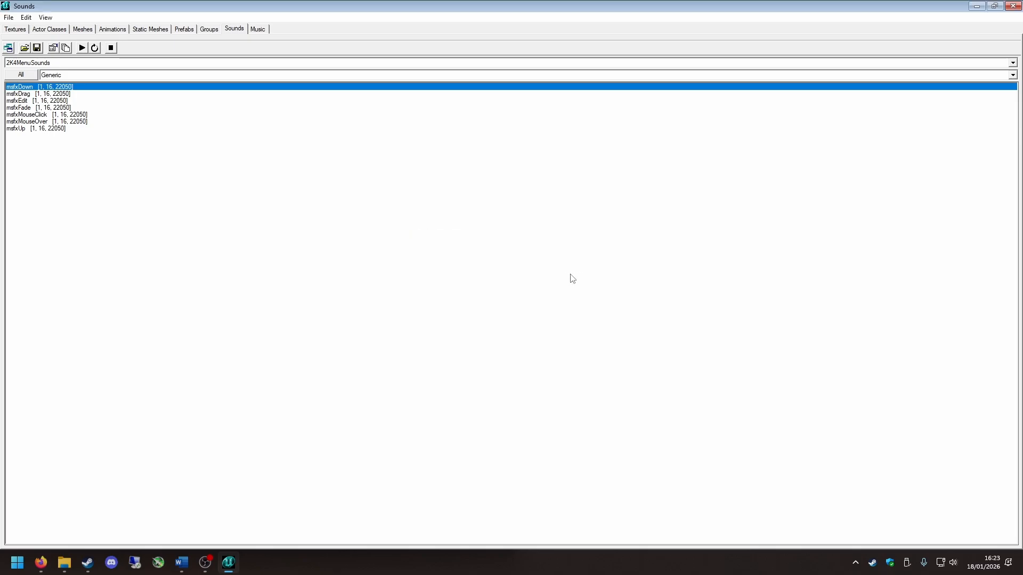
Step: Check the sound package list, and inspect the audio details of Cheese.wav in File Explorer
left_click(88, 63)
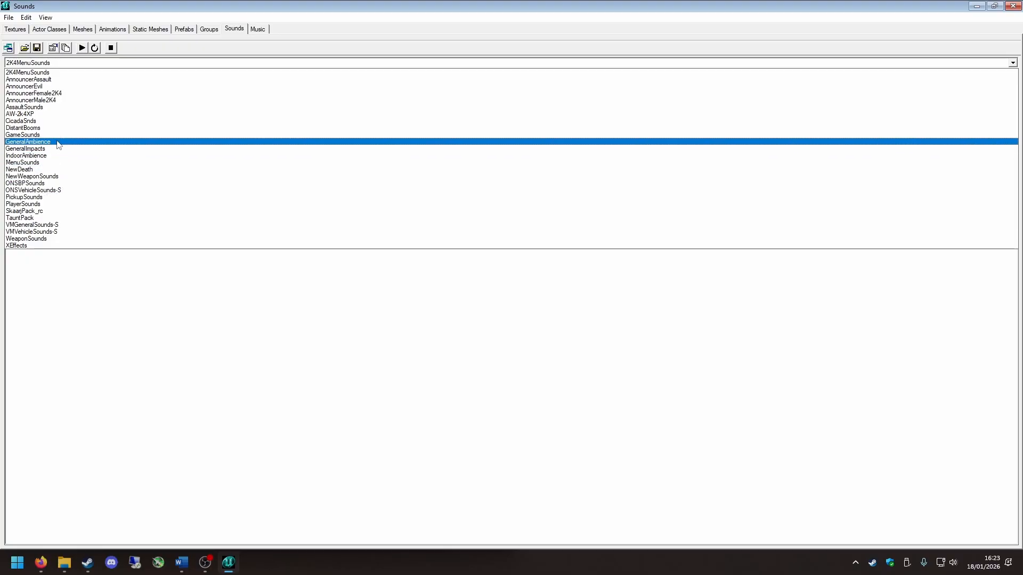
left_click(65, 563)
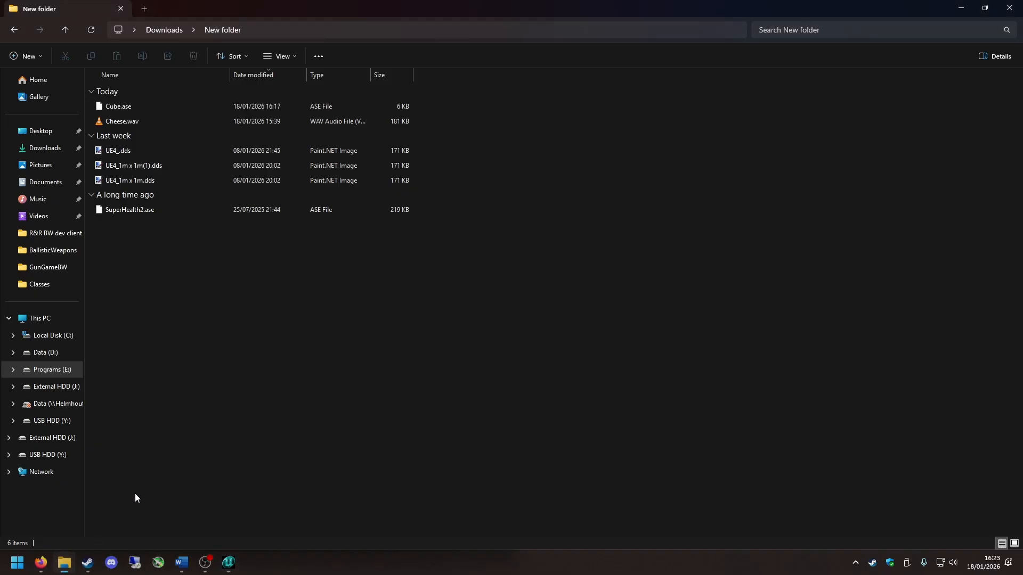
right_click(210, 125)
left_click(247, 285)
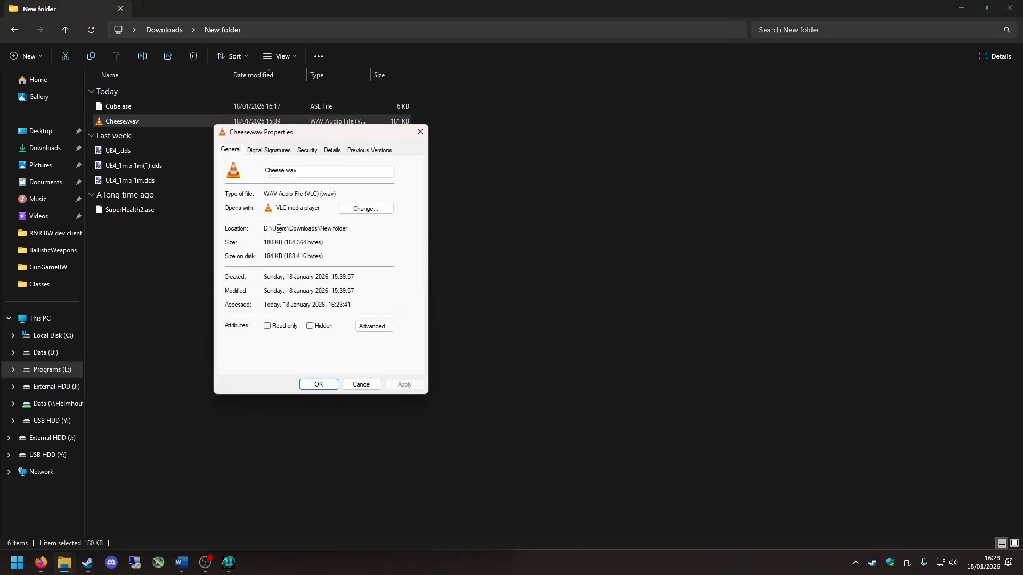
left_click(307, 150)
left_click(332, 150)
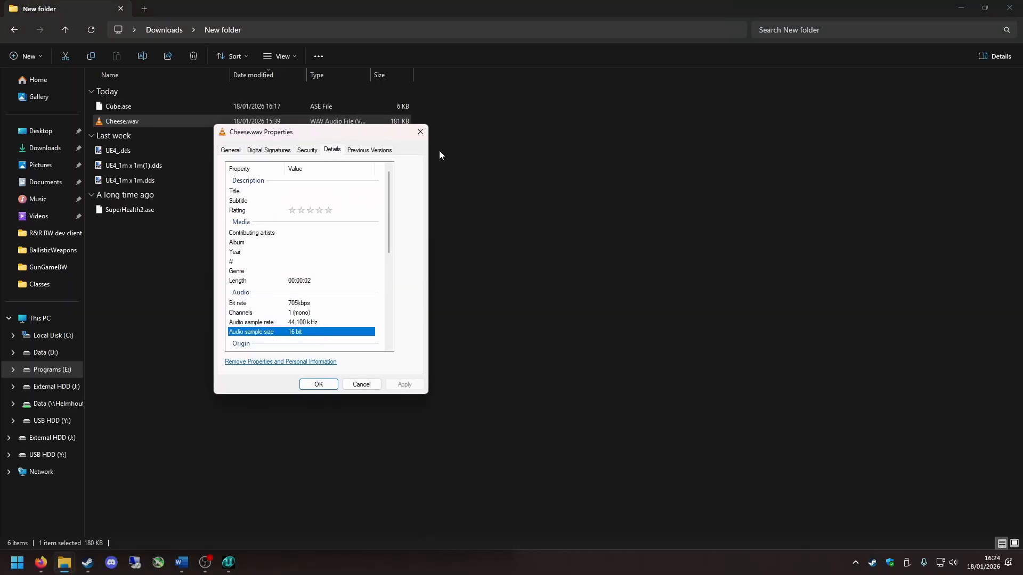
Step: Return to the sound browser and try again to import Cheese.wav
left_click(229, 562)
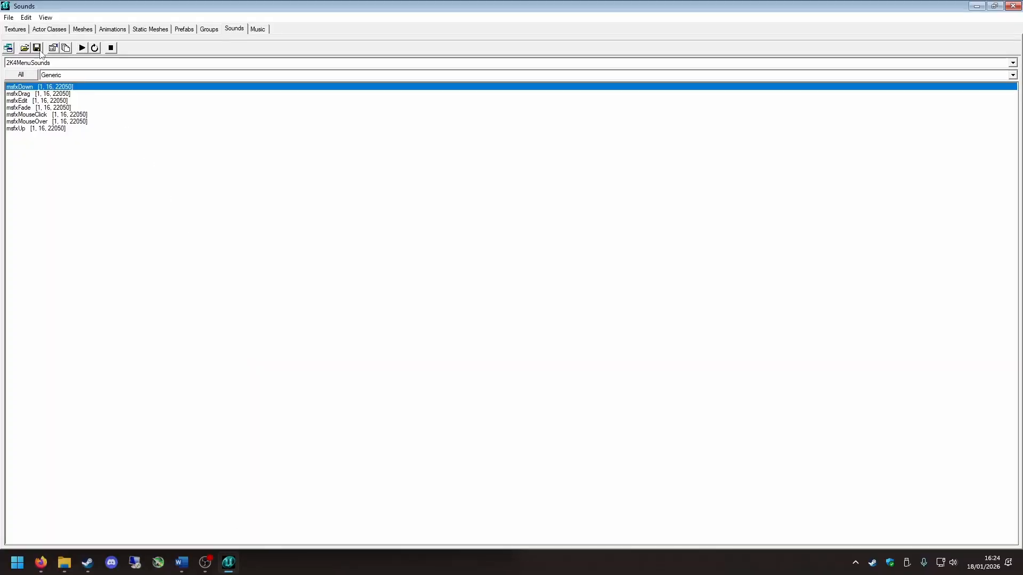
left_click(9, 18)
left_click(59, 69)
double_click(126, 96)
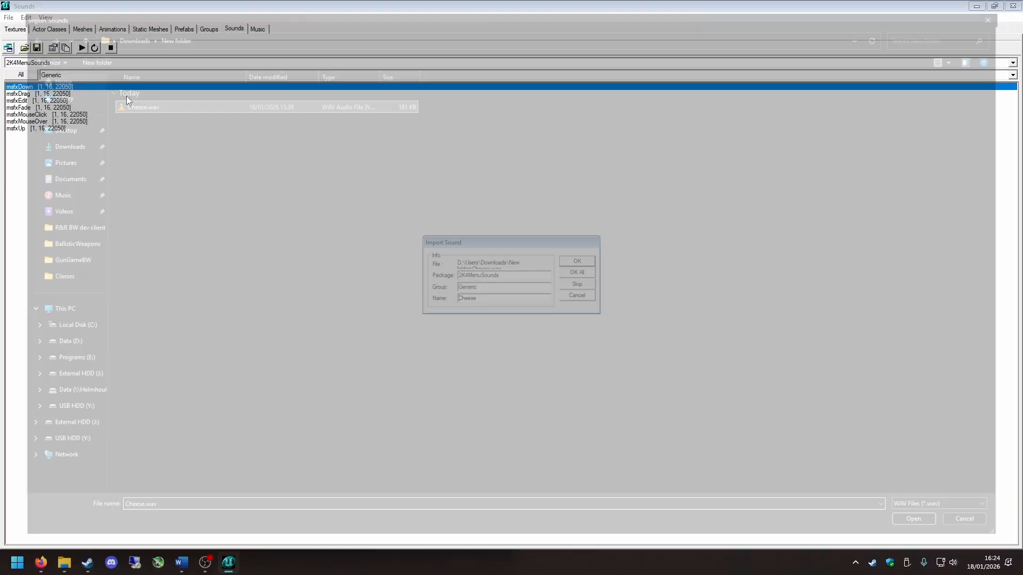
left_click(583, 272)
Step: Launch Audacity, dismiss its welcome window and load Cheese.wav from File Explorer into the project
mouse_move(64, 563)
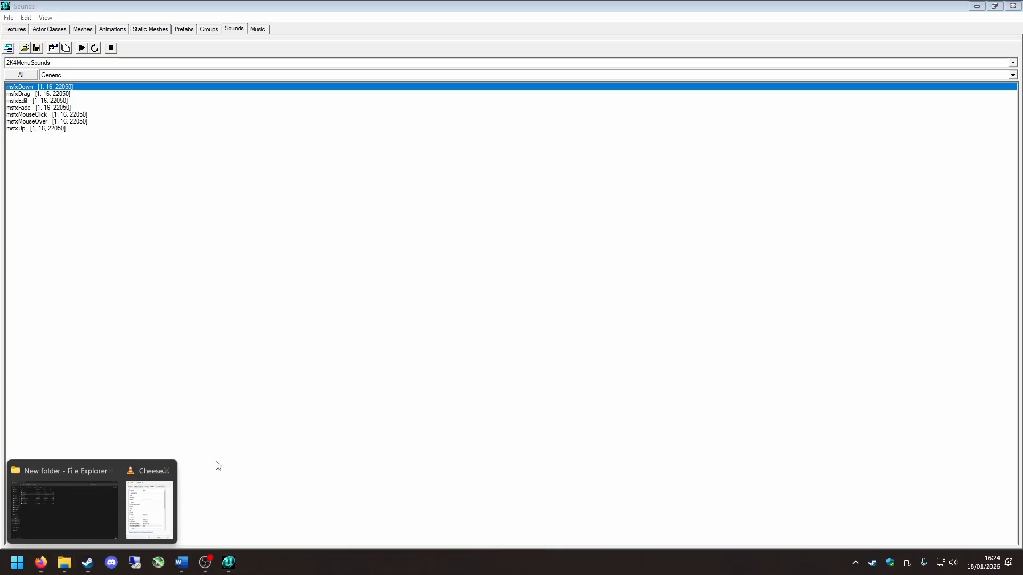
left_click(81, 505)
right_click(155, 125)
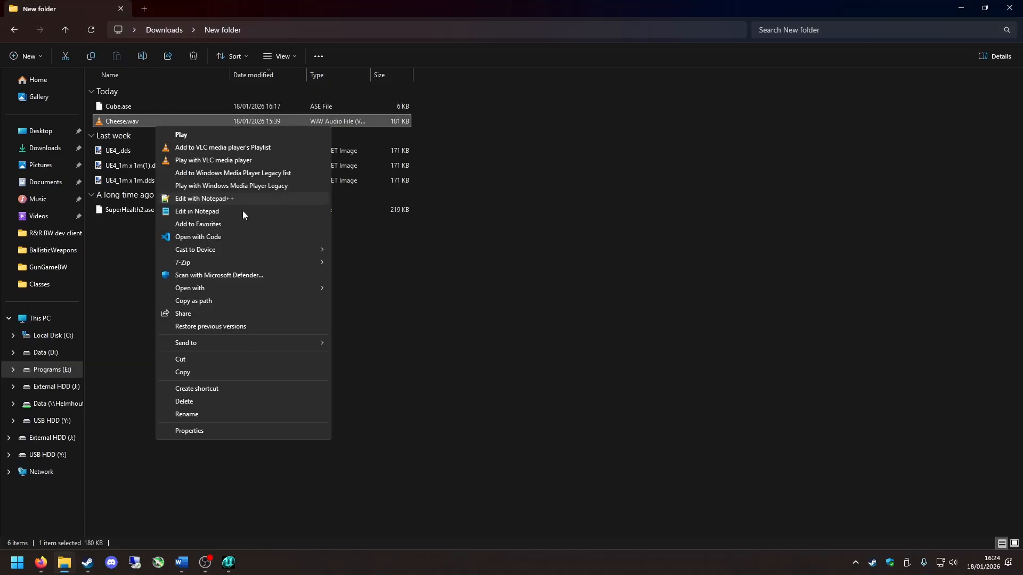
key("super")
type("aud")
key("Return")
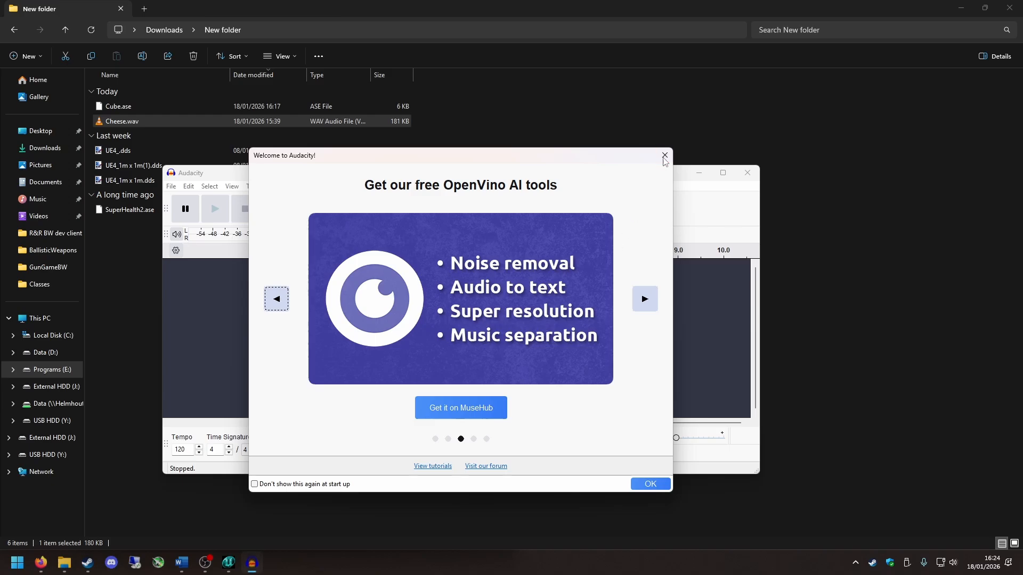
left_click(664, 156)
left_click_drag(122, 121, 373, 298)
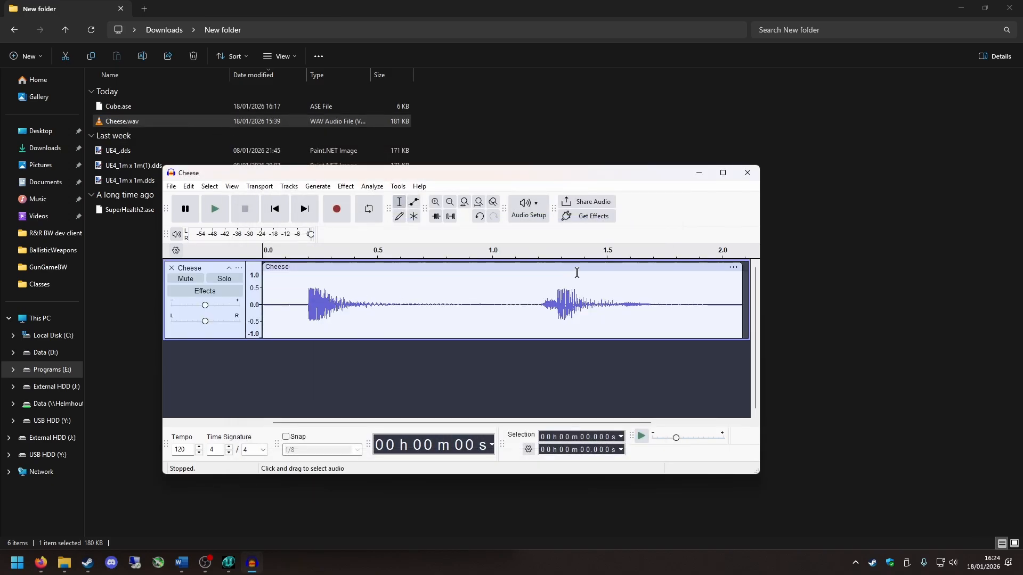
Step: Set up a WAV export of the Cheese audio as Cheese.wav into Downloads\New folder
left_click(171, 186)
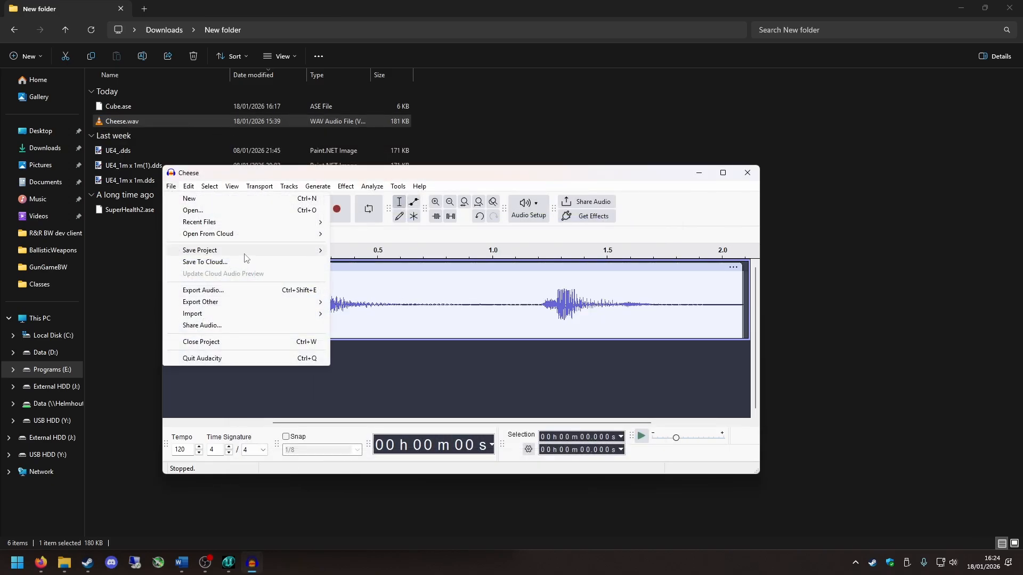
left_click(203, 290)
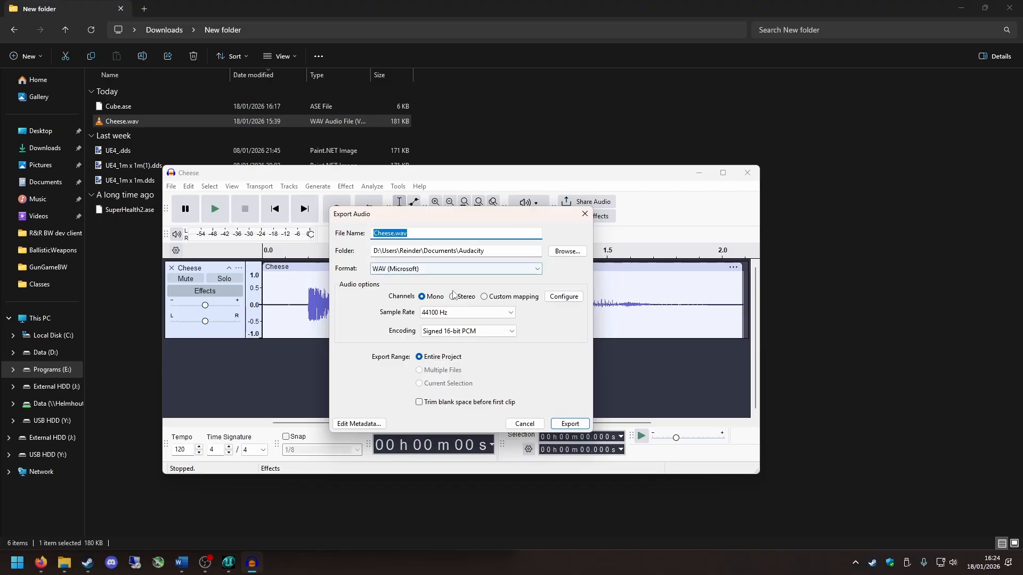
left_click(567, 251)
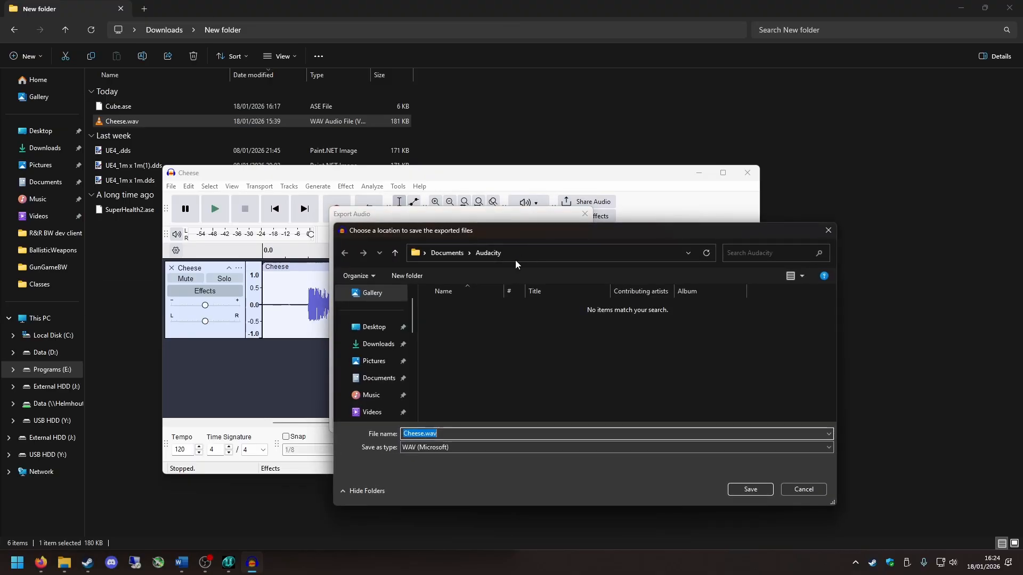
left_click(392, 346)
double_click(471, 324)
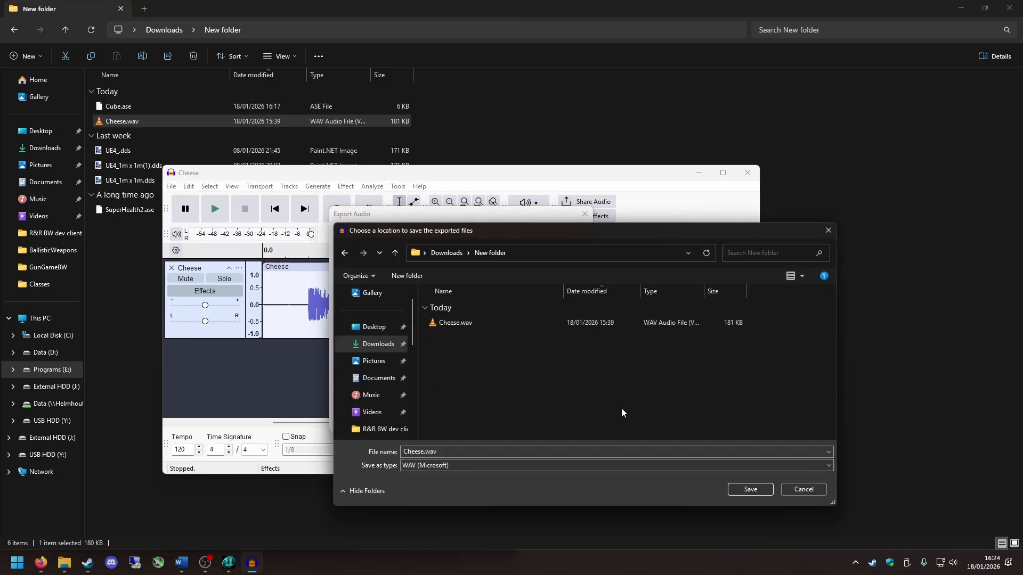
left_click(749, 490)
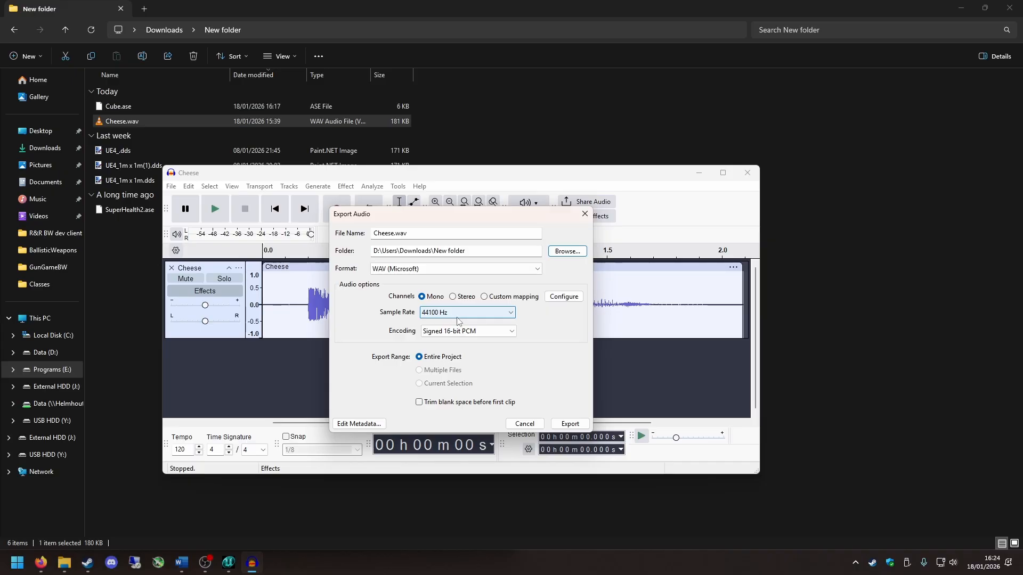
Step: Try to export Cheese.wav in mono at 44100 Hz with Signed 16-bit PCM encoding, and close Audacity
left_click(471, 334)
left_click(471, 342)
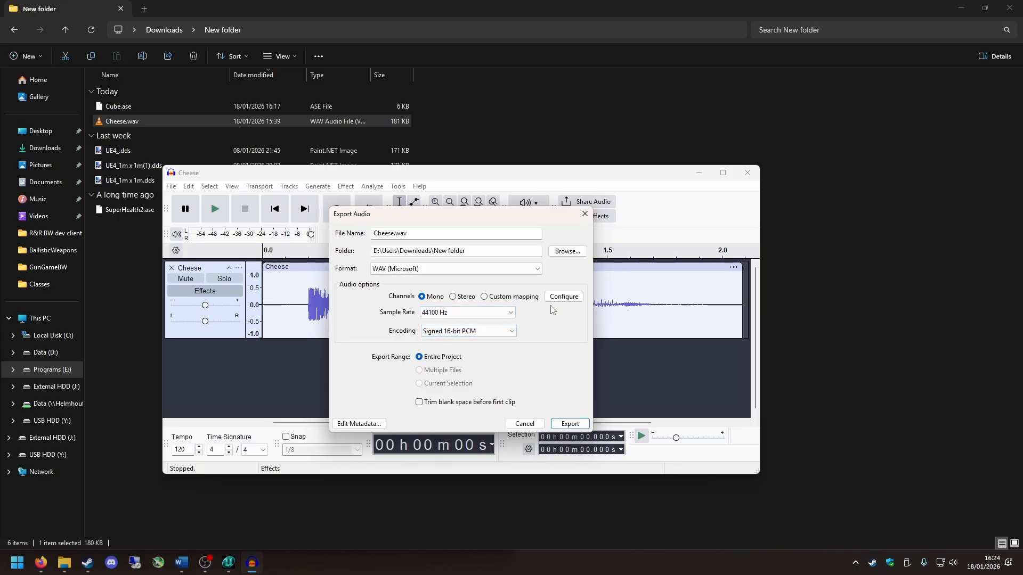
left_click(556, 424)
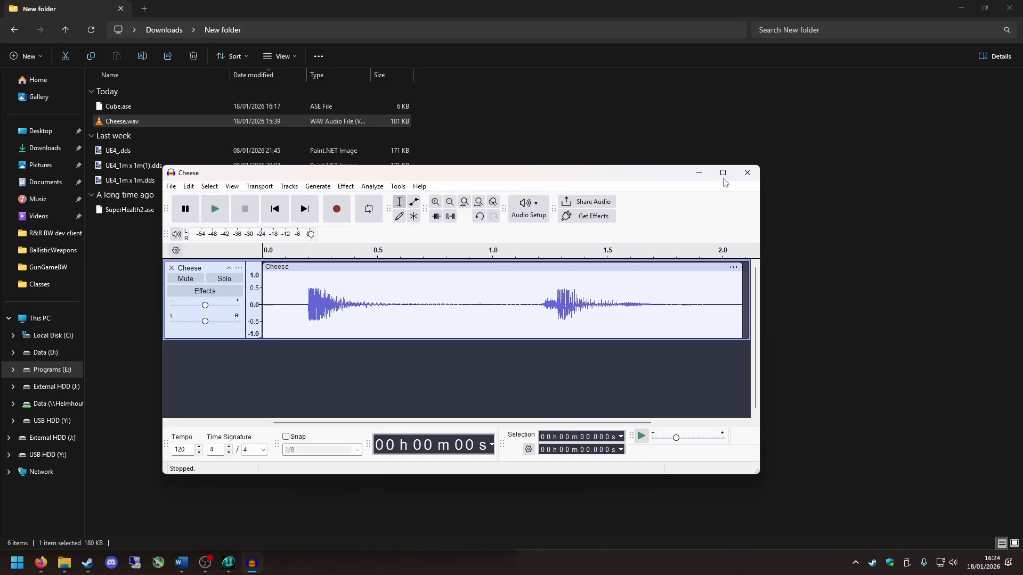
left_click(747, 173)
left_click(479, 322)
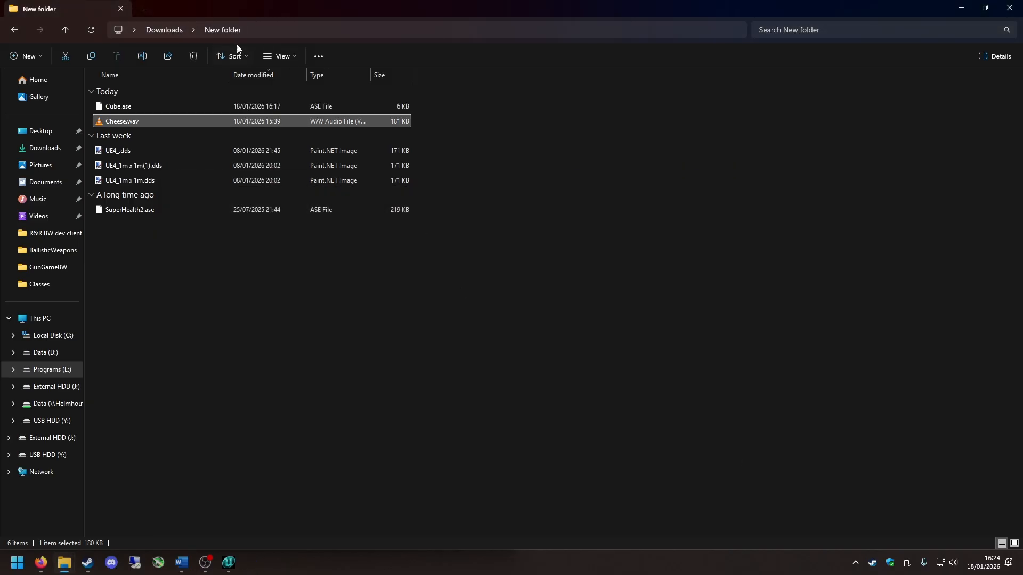
Step: Try to open the folder path D:\Users\Downloads\Newfolder, written without a space
left_click(283, 31)
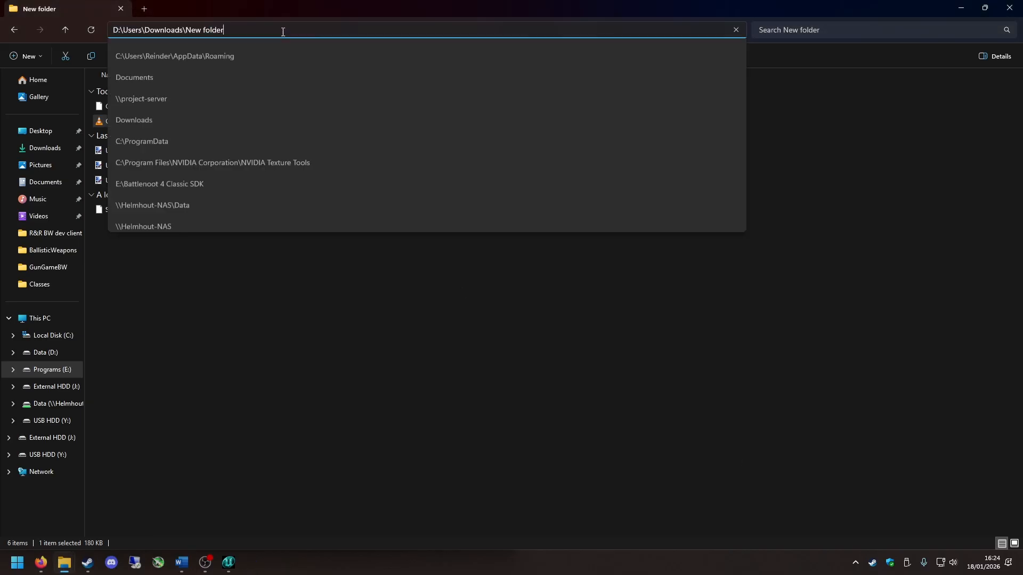
left_click(208, 30)
key("BackSpace")
key("Return")
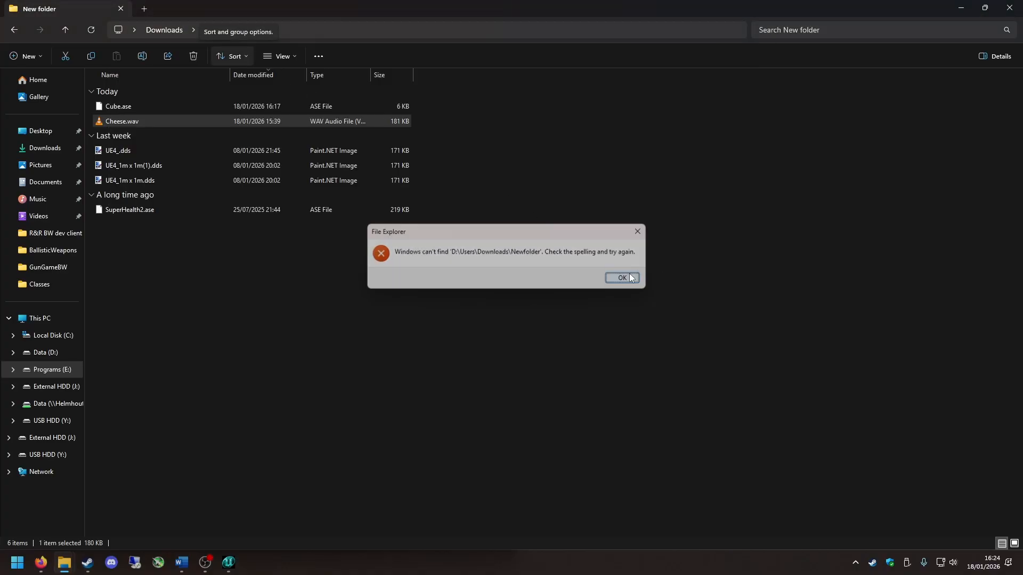
left_click(621, 278)
Step: Rename the New folder directory in Downloads to Newfolder and open it
left_click(65, 30)
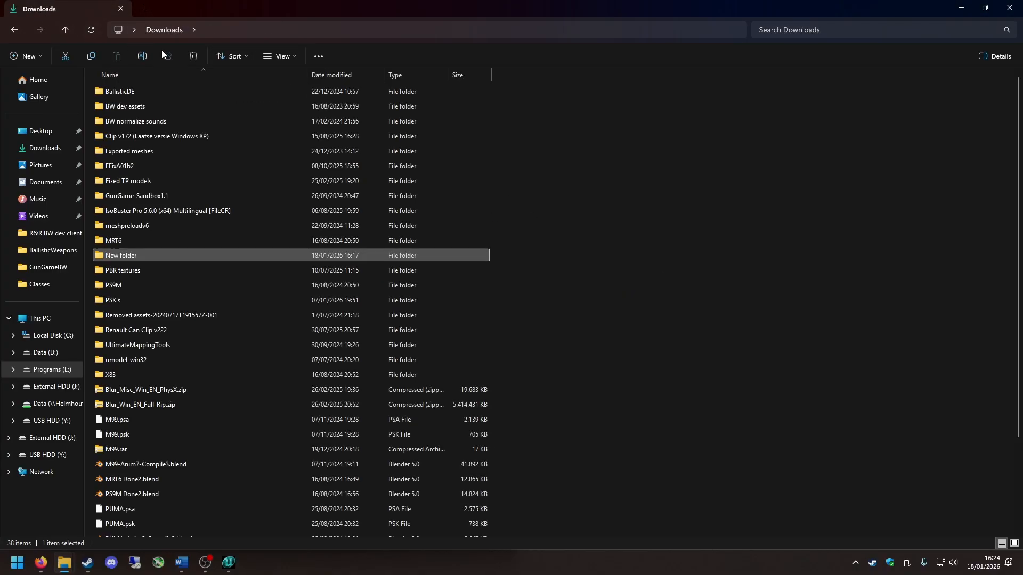
right_click(137, 264)
left_click(222, 275)
left_click(125, 261)
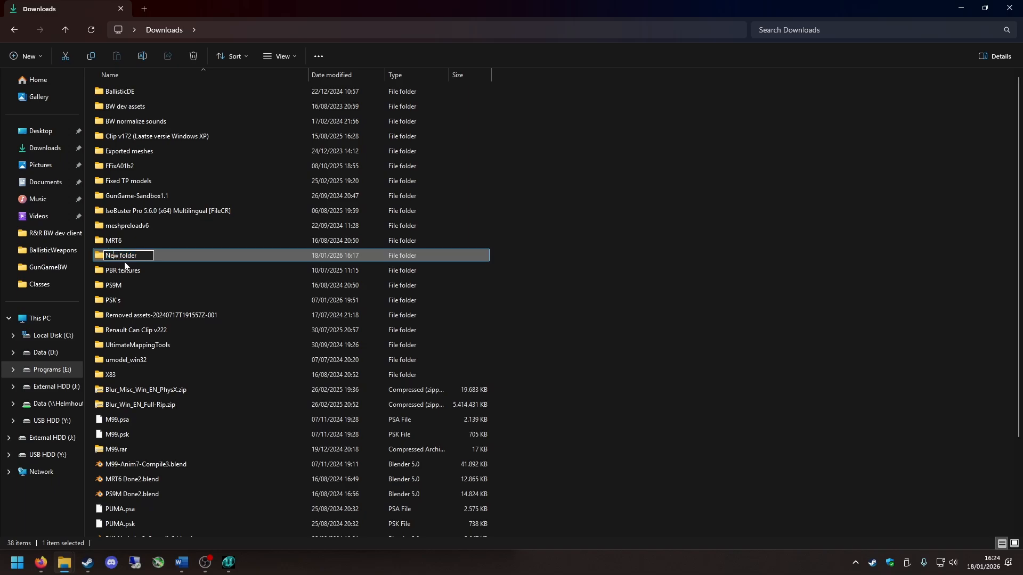
key("Delete")
key("Return")
key("Return")
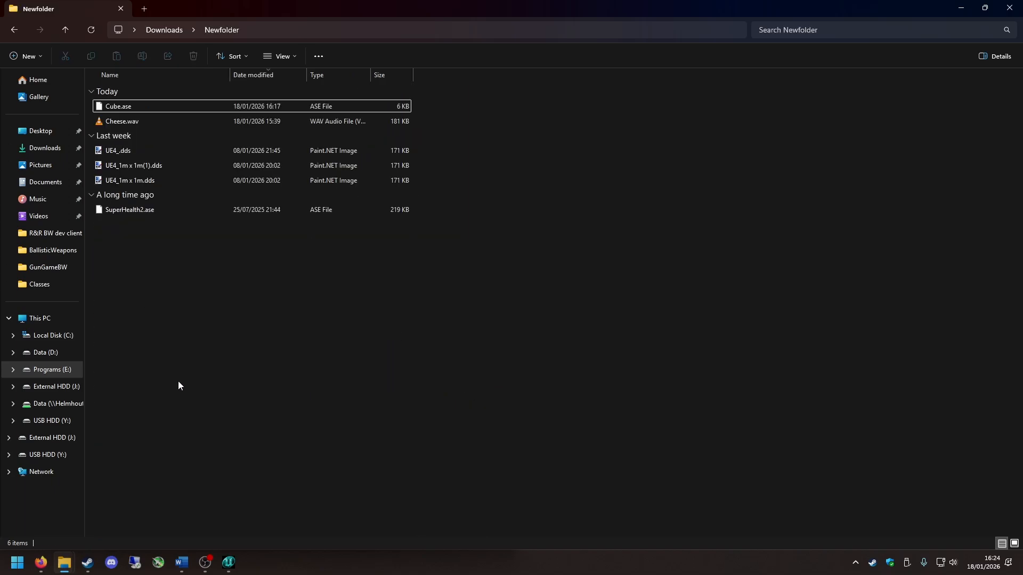
Step: Switch to UnrealEd's sound browser and choose Cheese.wav from Downloads\Newfolder for import
left_click(226, 564)
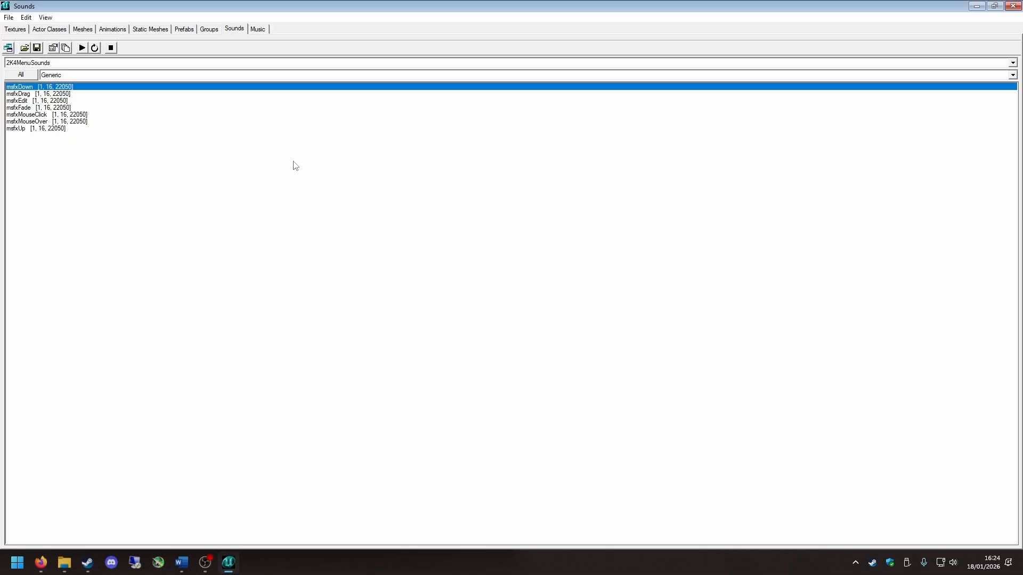
left_click(11, 18)
left_click(56, 68)
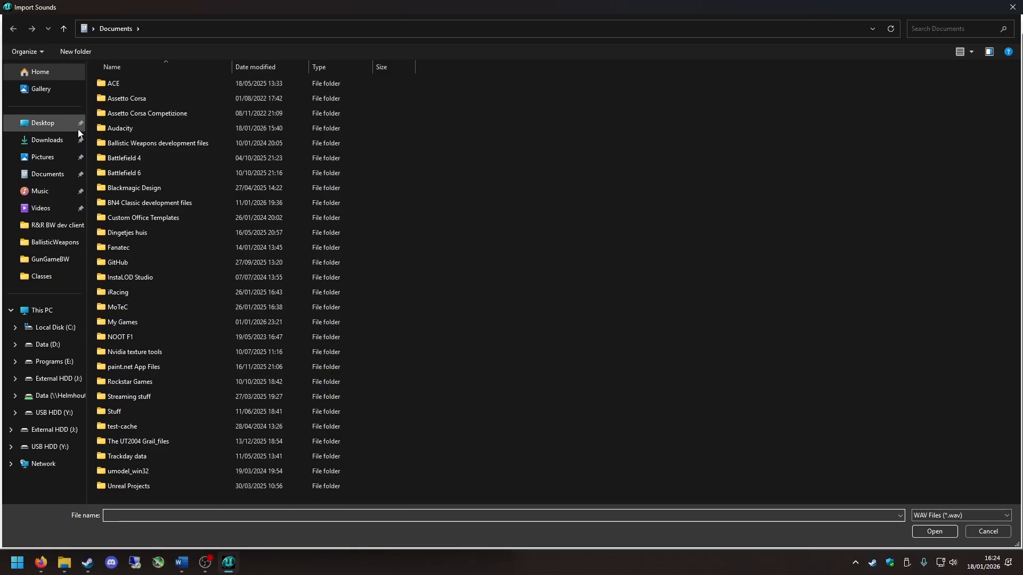
left_click(64, 139)
double_click(155, 100)
left_click(135, 101)
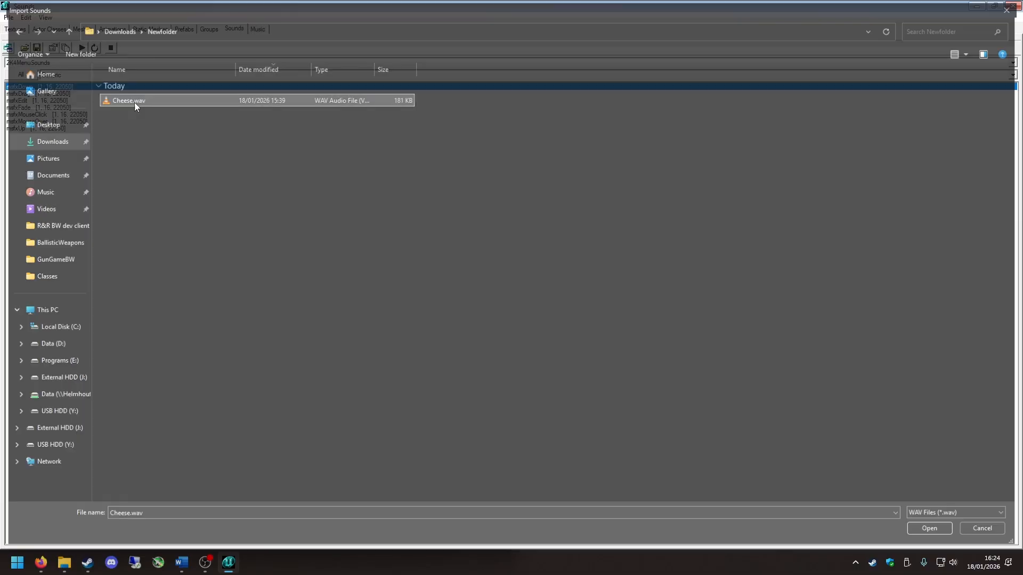
Step: Import the sound into a package named Cheese with the group left empty
left_click_drag(522, 276, 343, 278)
key("BackSpace")
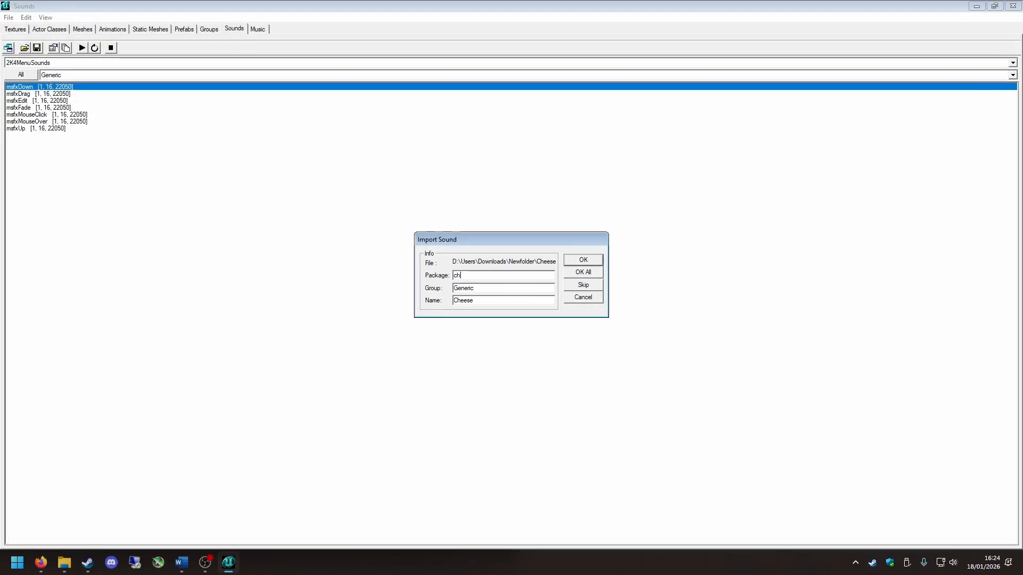
left_click_drag(507, 288, 352, 288)
key("BackSpace")
left_click(590, 273)
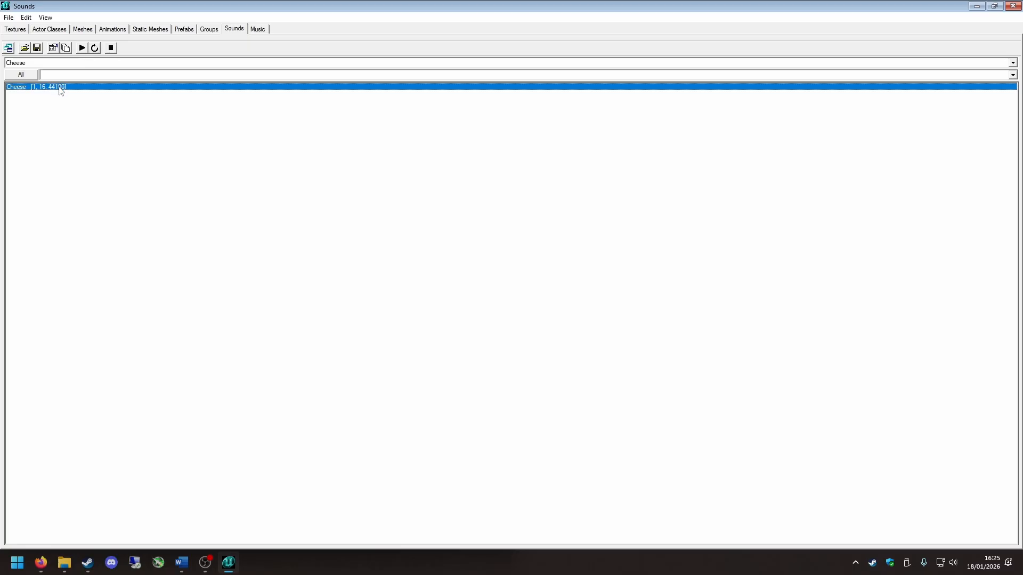
left_click(26, 17)
mouse_move(52, 14)
mouse_move(7, 20)
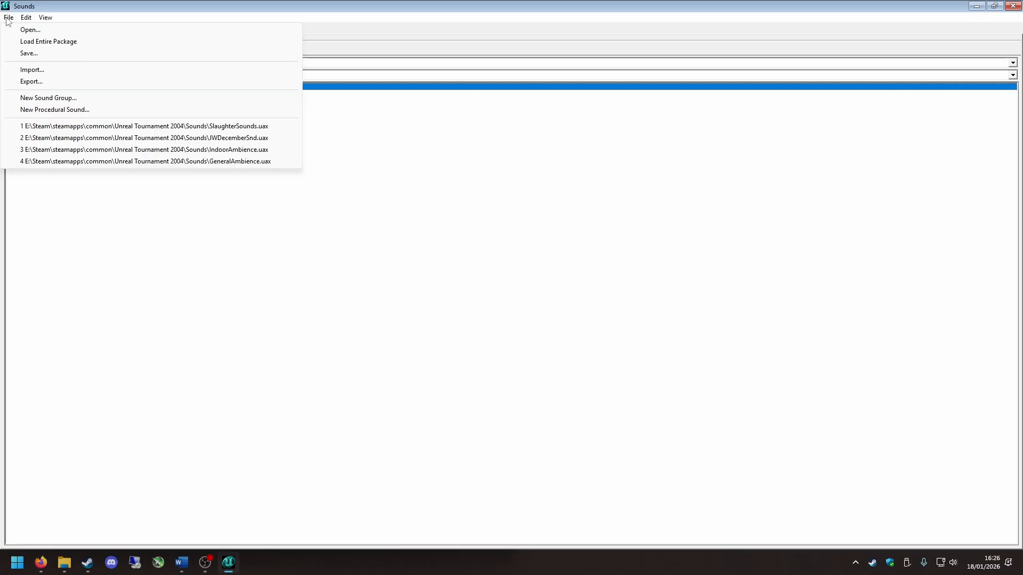
left_click(75, 98)
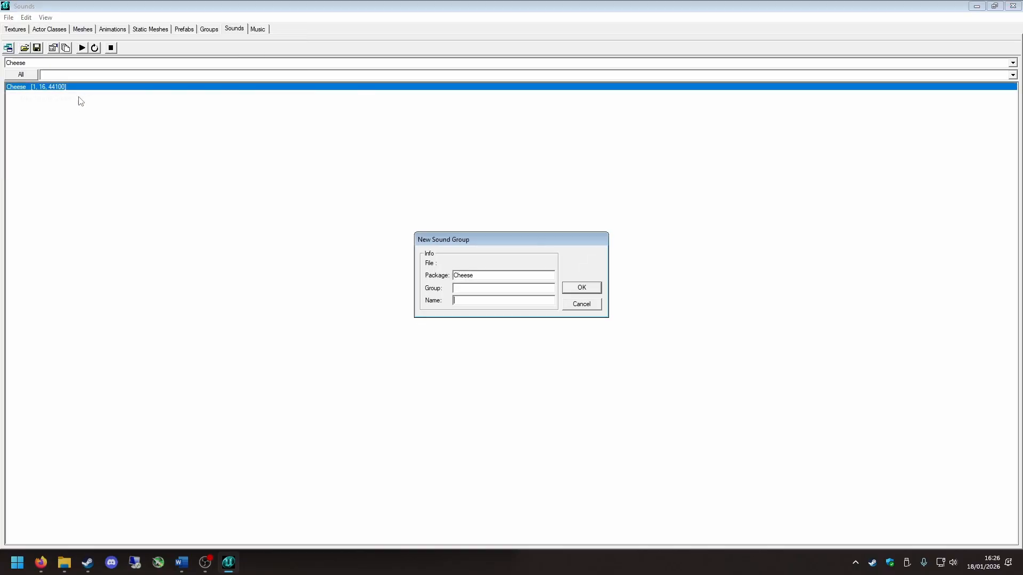
left_click(581, 304)
Step: Create a procedural sound named Test in the Cheese package
left_click(9, 17)
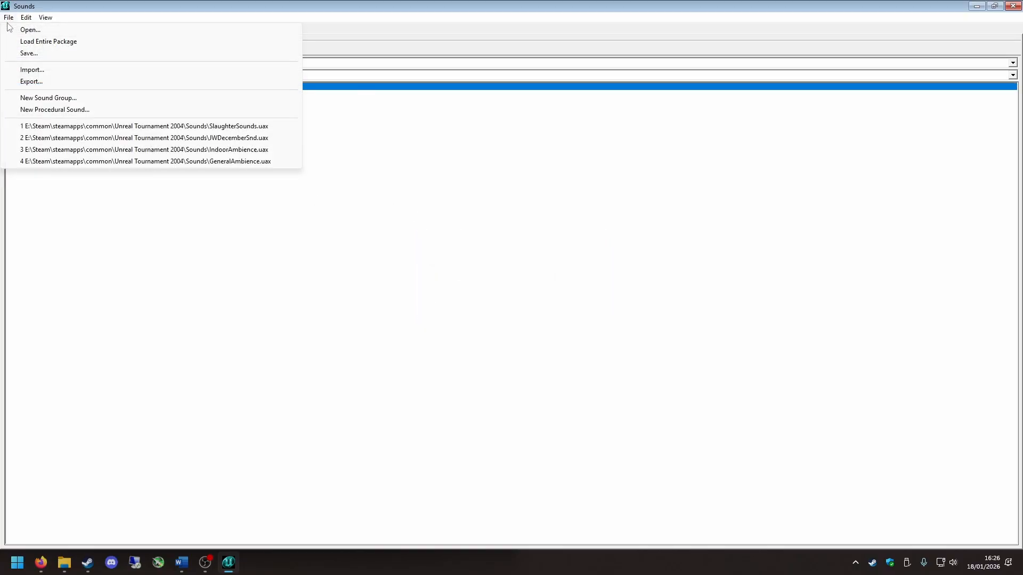
left_click(53, 110)
left_click(532, 300)
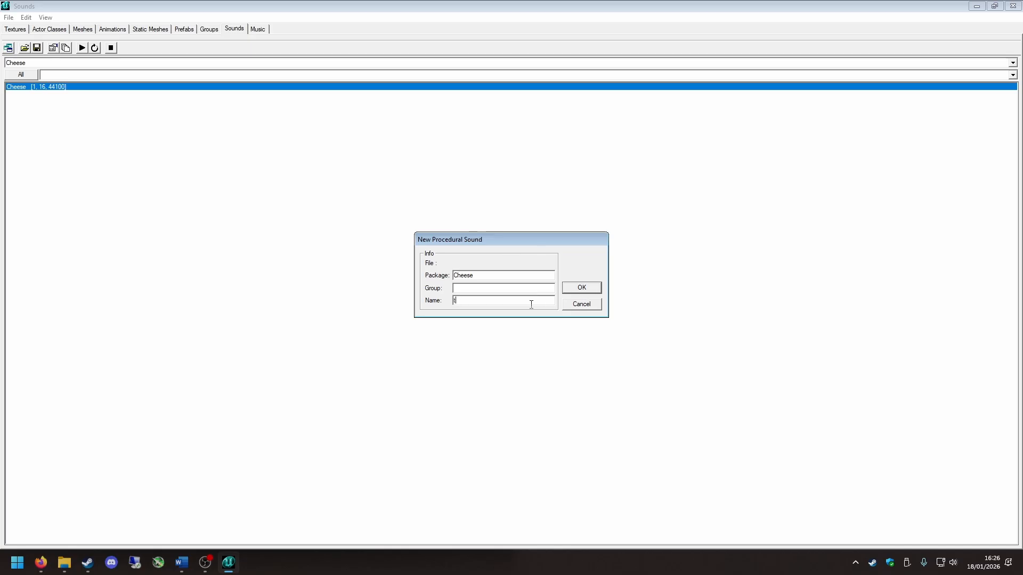
type("Test")
left_click(581, 288)
Step: Examine the properties of the Test procedural sound and the Cheese sound
right_click(22, 92)
right_click(19, 87)
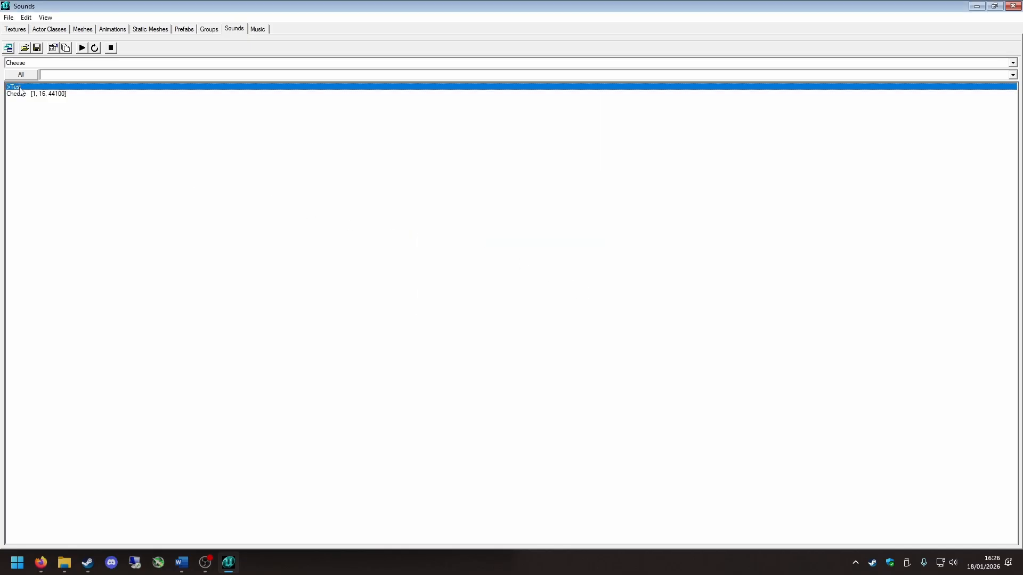
left_click(76, 93)
right_click(63, 87)
left_click(87, 94)
right_click(47, 94)
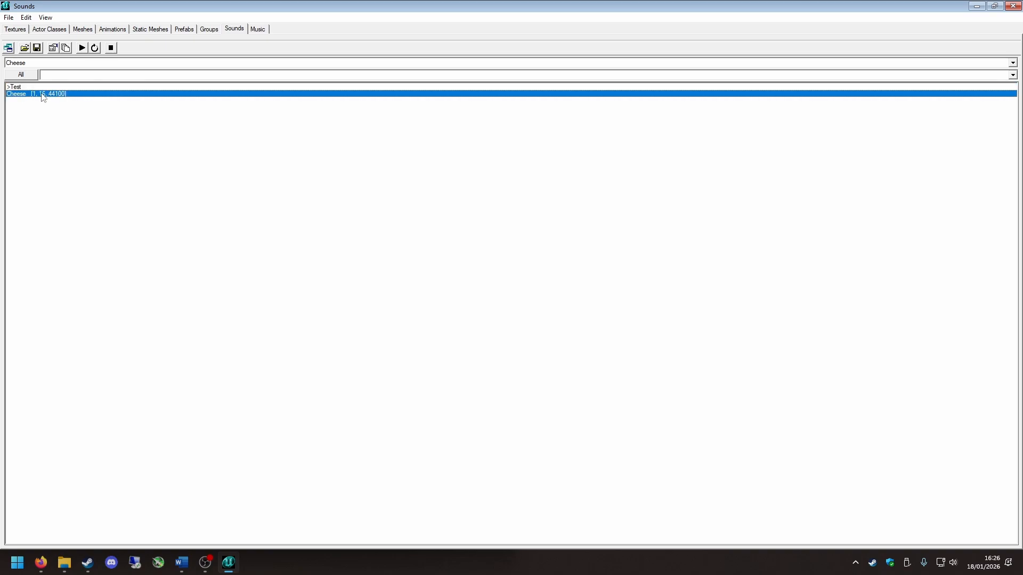
left_click(51, 99)
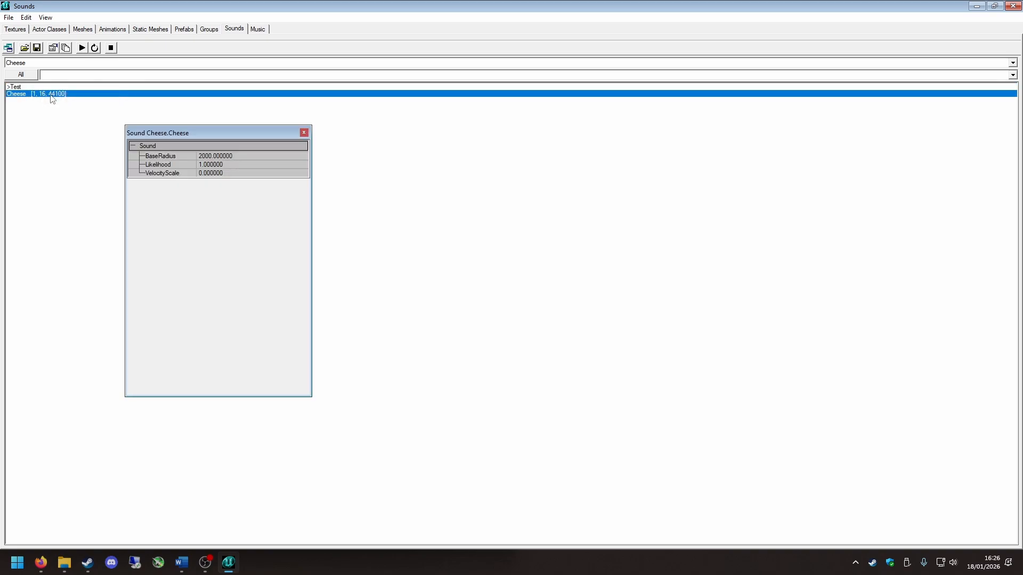
left_click(304, 131)
Step: Create a sound group named test2 in the Cheese package
left_click(8, 17)
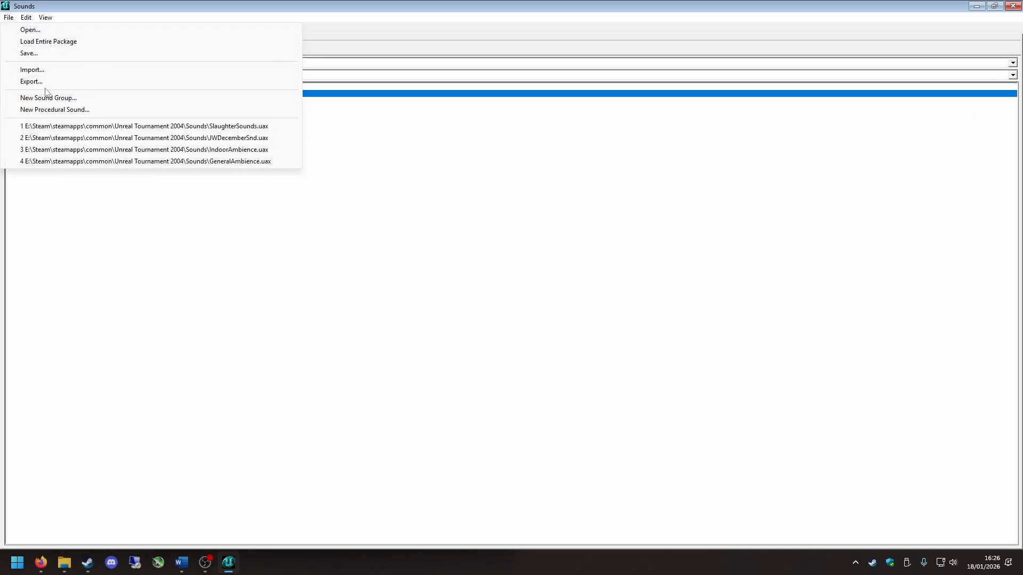
left_click(43, 96)
left_click(506, 302)
type("test2")
left_click(580, 287)
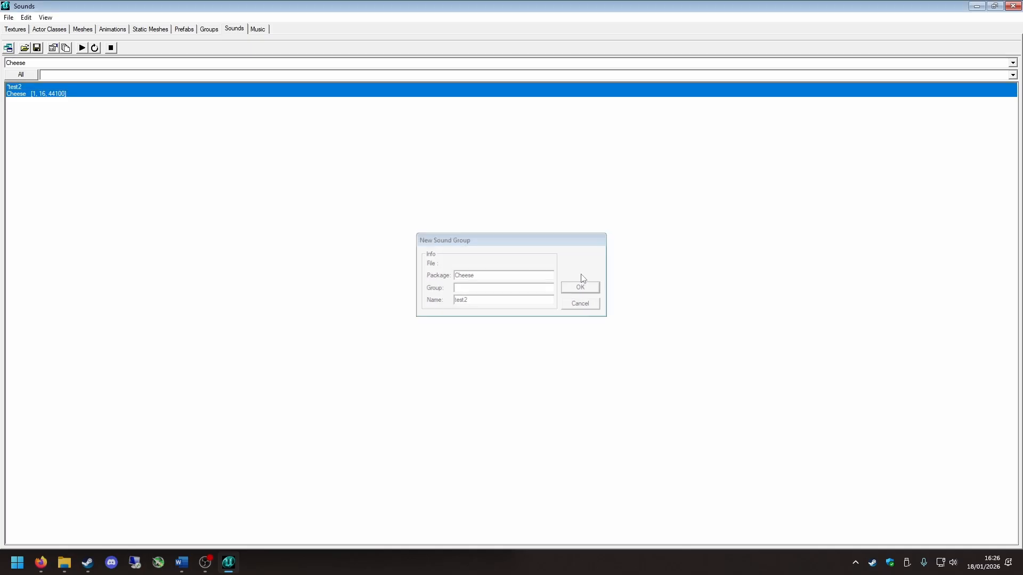
Step: Inspect the test2 sound group's properties, including its Sounds list, and close them
right_click(45, 87)
left_click(88, 94)
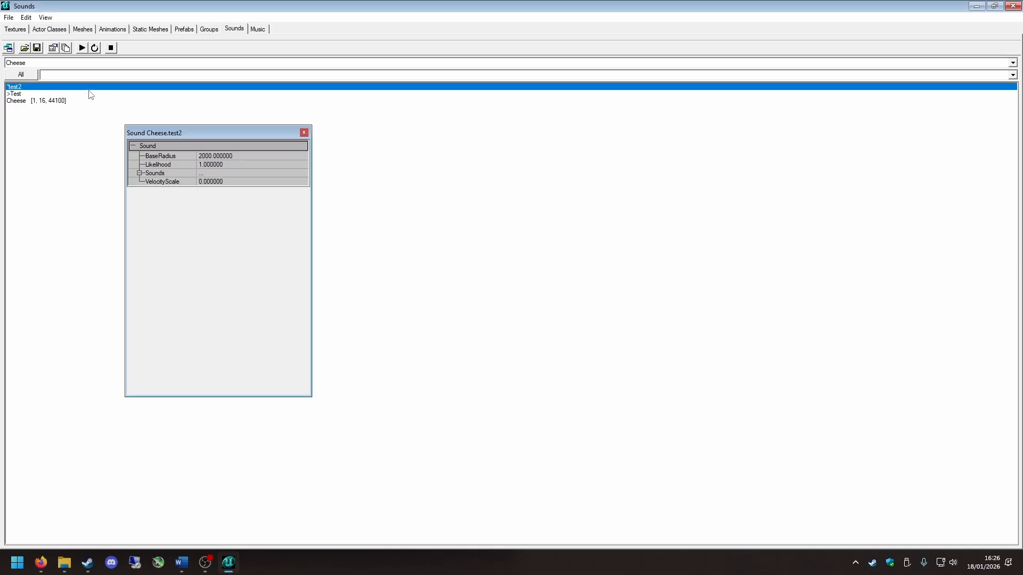
left_click(149, 175)
left_click(304, 133)
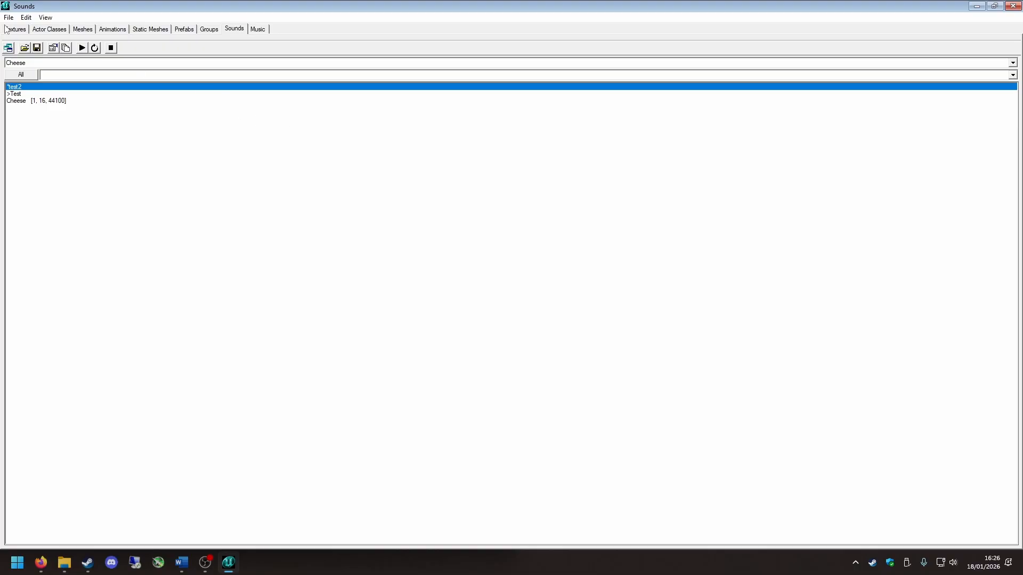
left_click(9, 17)
left_click(207, 255)
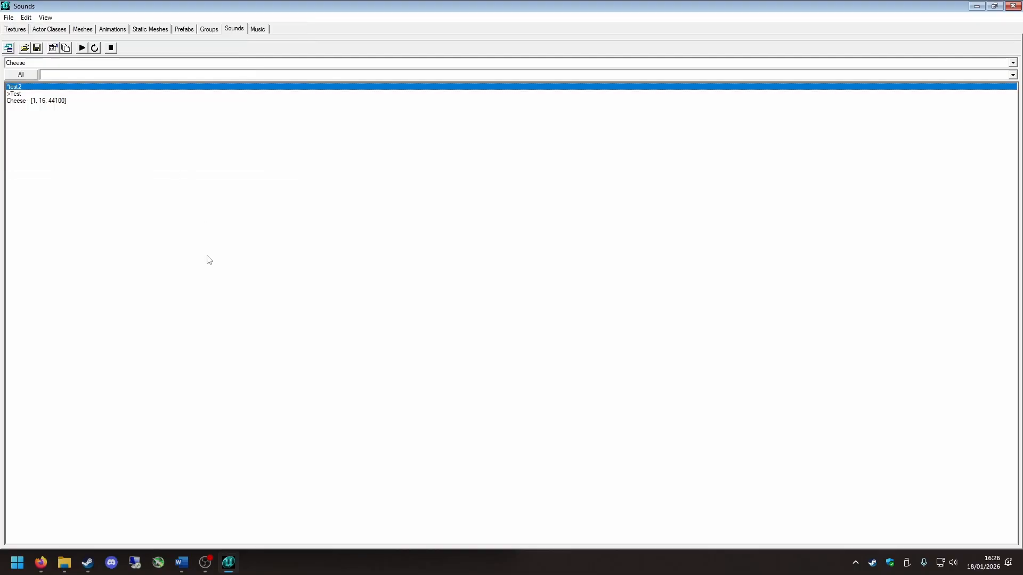
Step: Try to add an entry to the test2 group's Sounds list and assign the sound selected in the browser
right_click(18, 86)
left_click(12, 102)
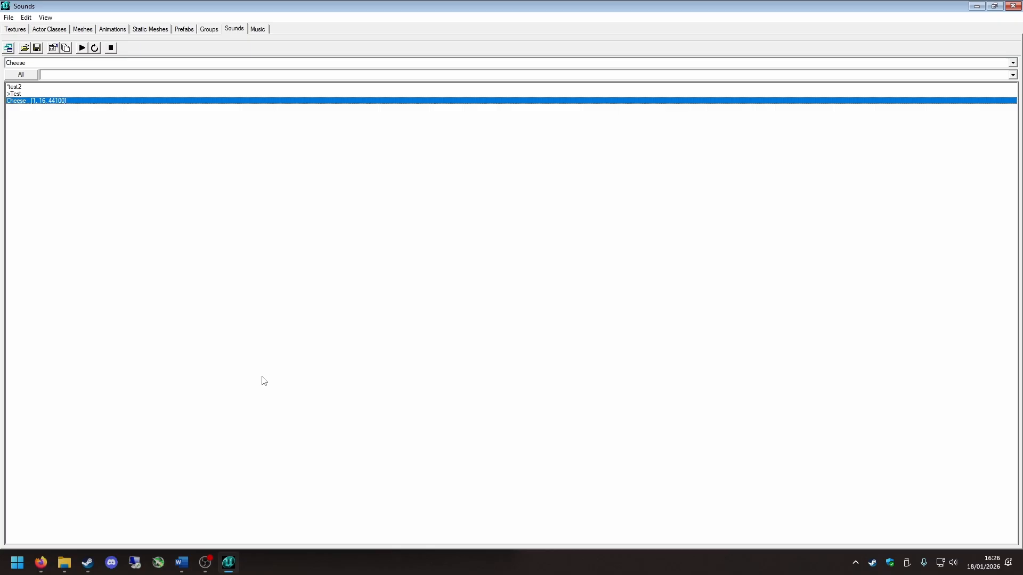
left_click(36, 88)
right_click(35, 101)
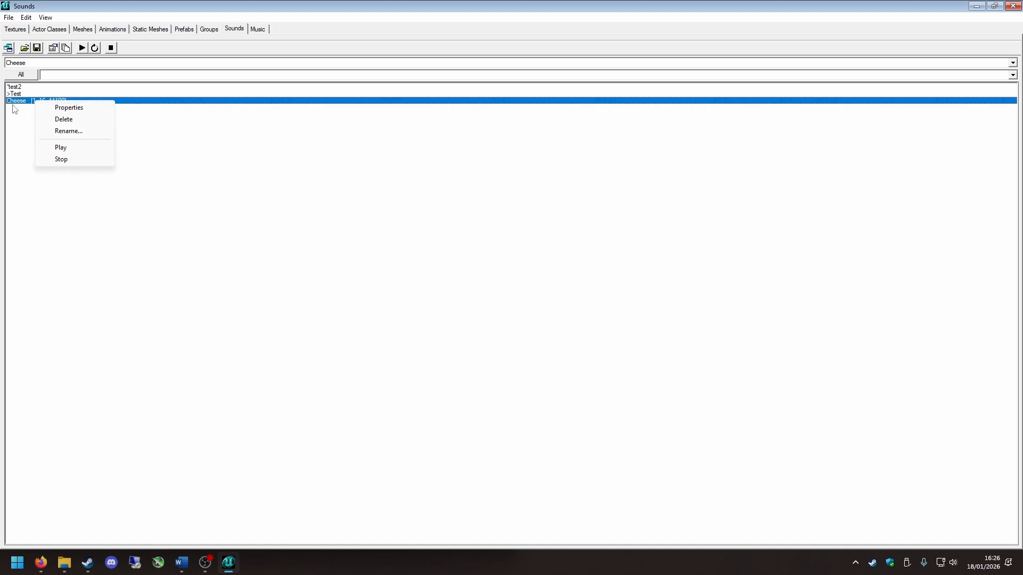
left_click(21, 87)
right_click(36, 86)
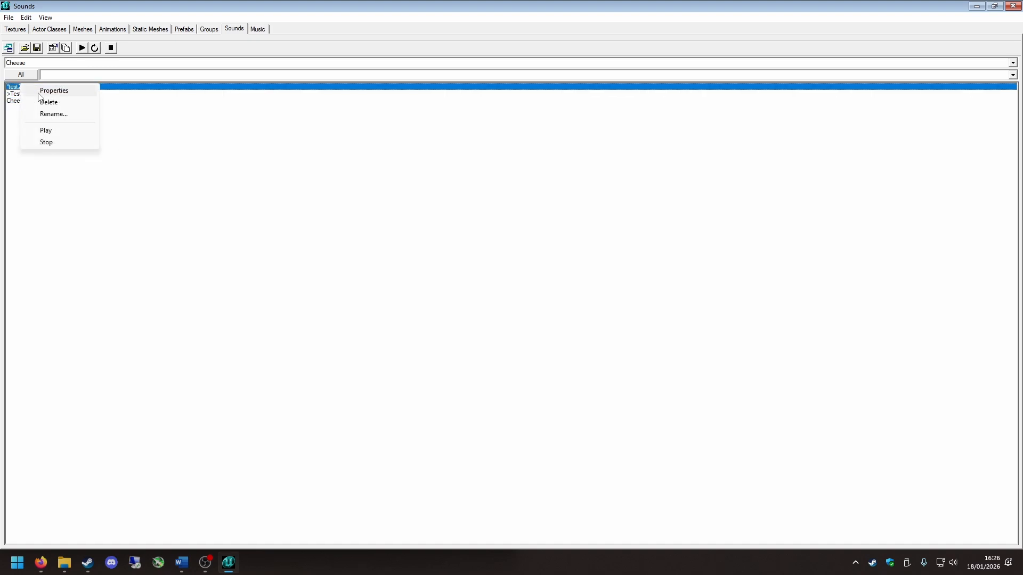
left_click(66, 91)
left_click(157, 173)
left_click(301, 173)
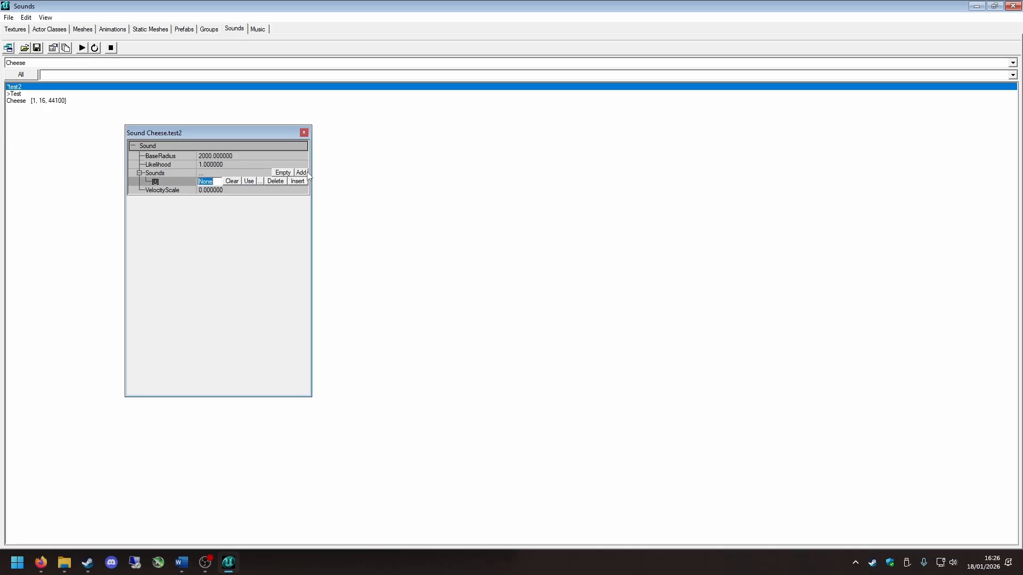
left_click(247, 181)
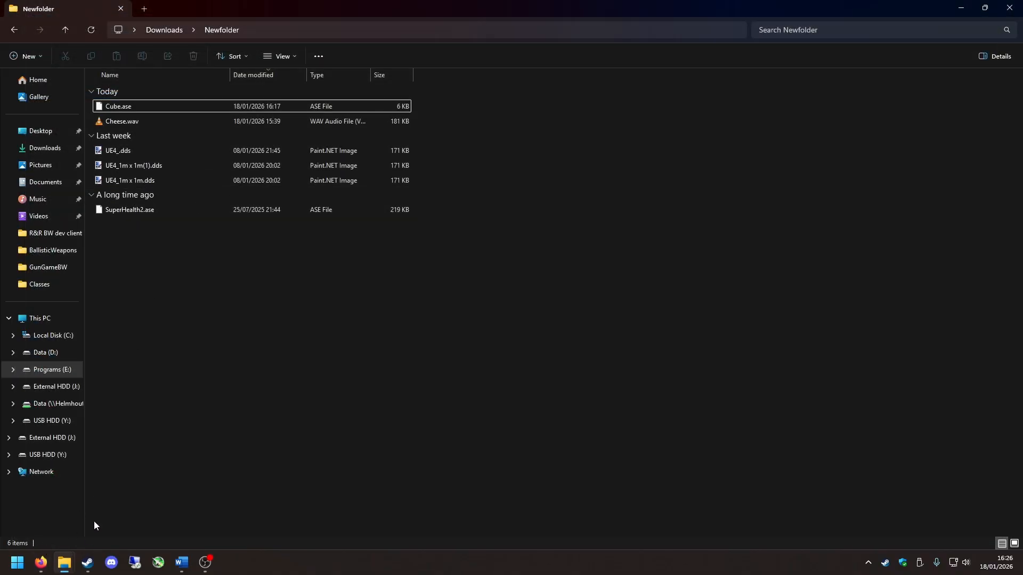
Step: Switch to Steam and open the local files folder of Unreal Tournament 2004
key("alt+Left")
key("alt+Left")
left_click(622, 288)
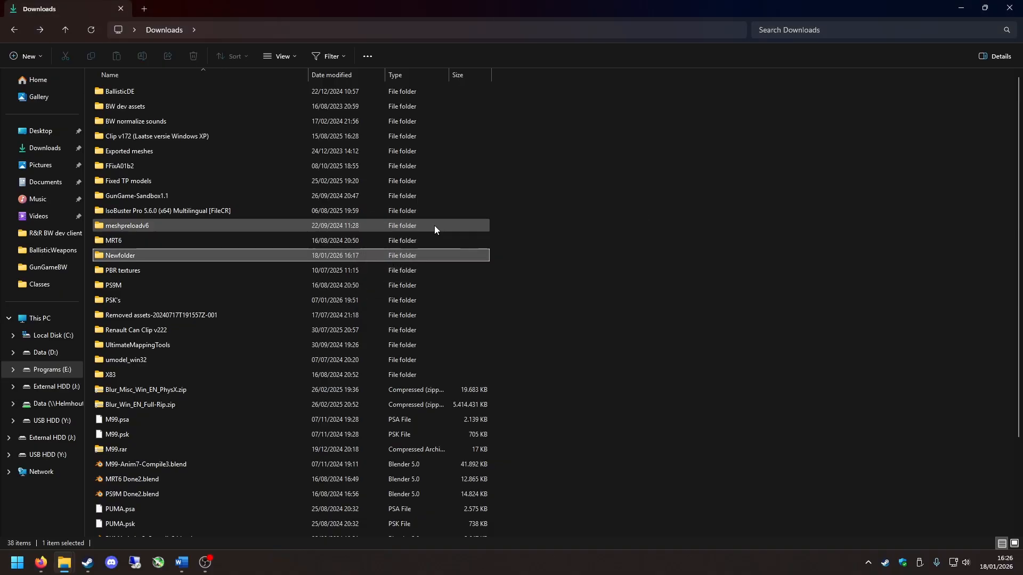
key("Return")
left_click(88, 563)
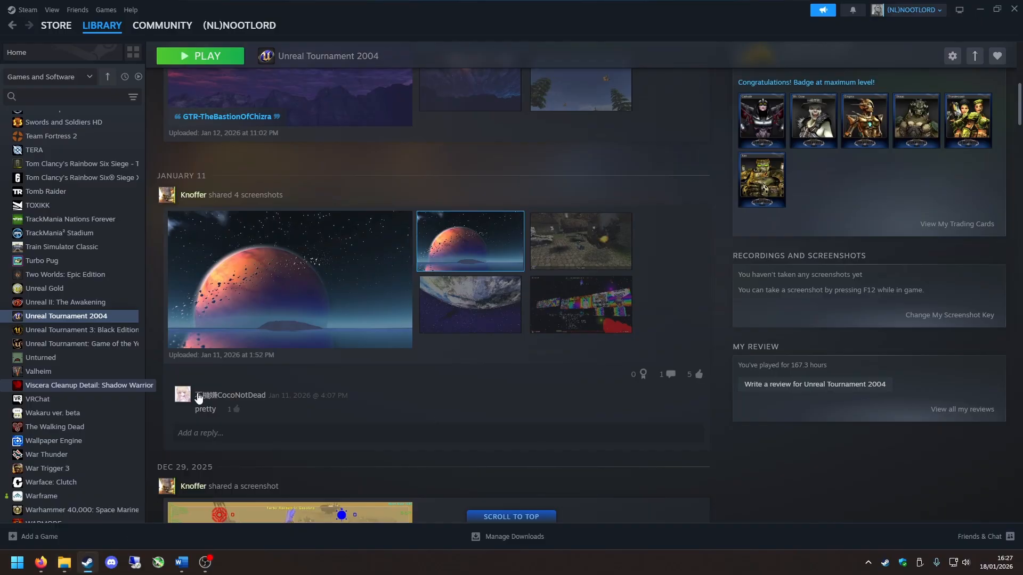
right_click(97, 316)
mouse_move(148, 367)
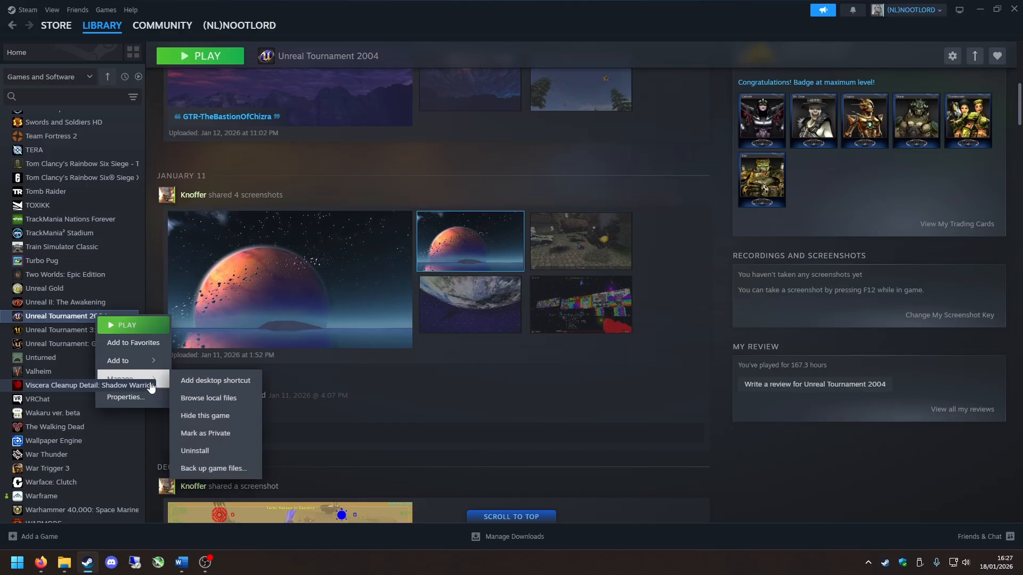
left_click(226, 395)
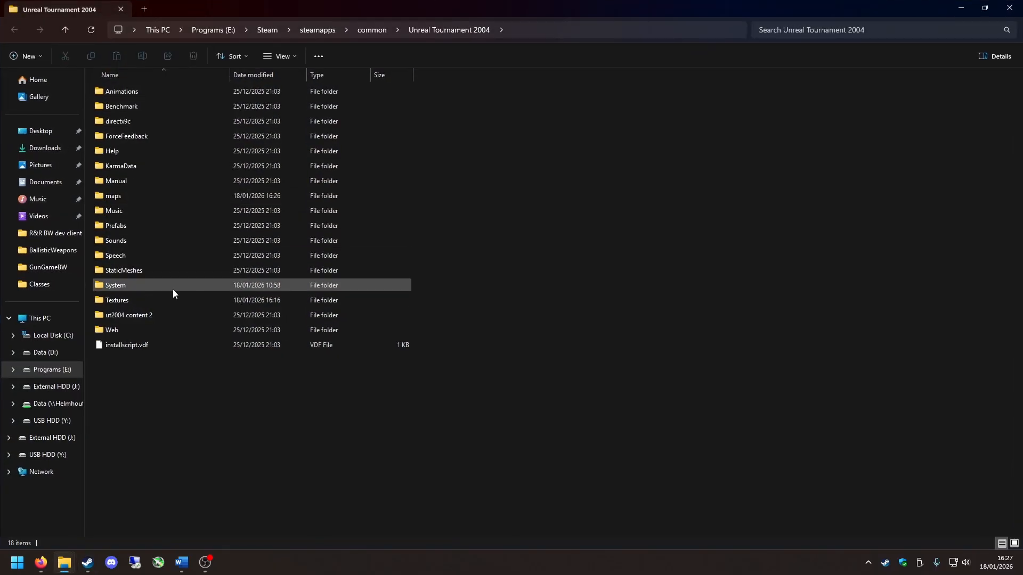
Step: Launch UnrealEd.exe from the game's System folder
double_click(142, 287)
scroll(168, 341, "down", 10)
scroll(172, 354, "down", 20)
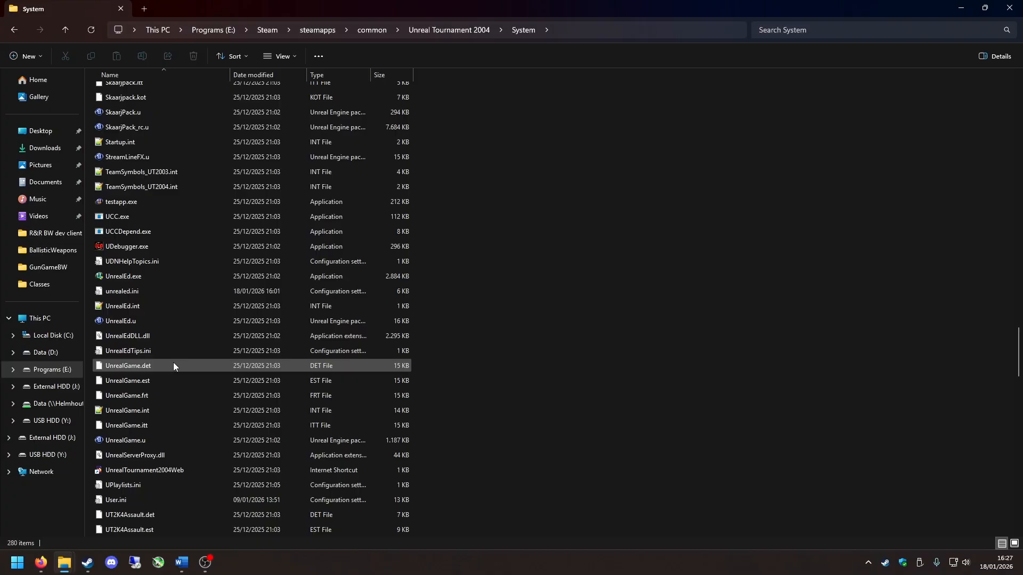
double_click(177, 278)
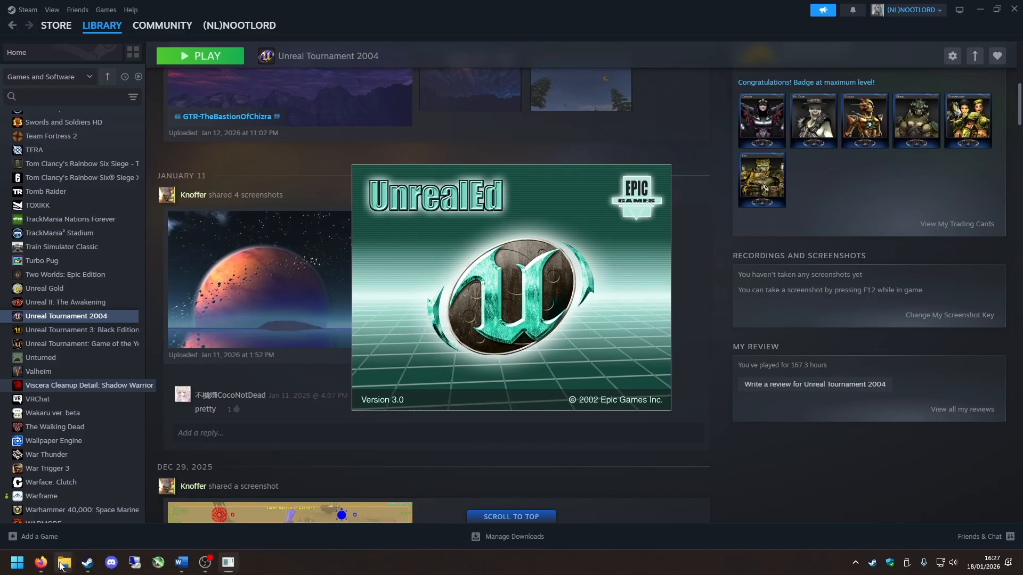
mouse_move(65, 562)
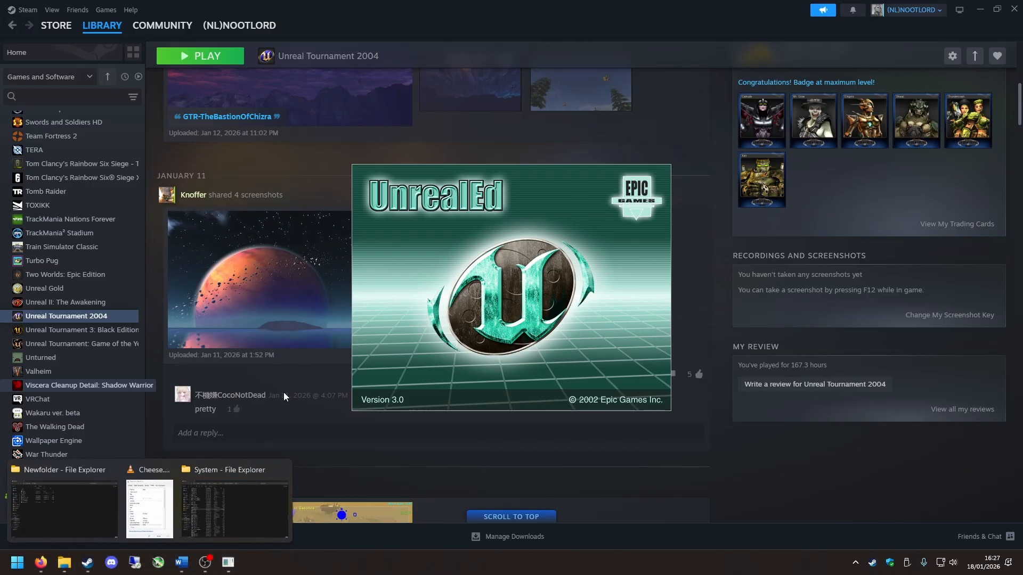
left_click(151, 511)
left_click(419, 135)
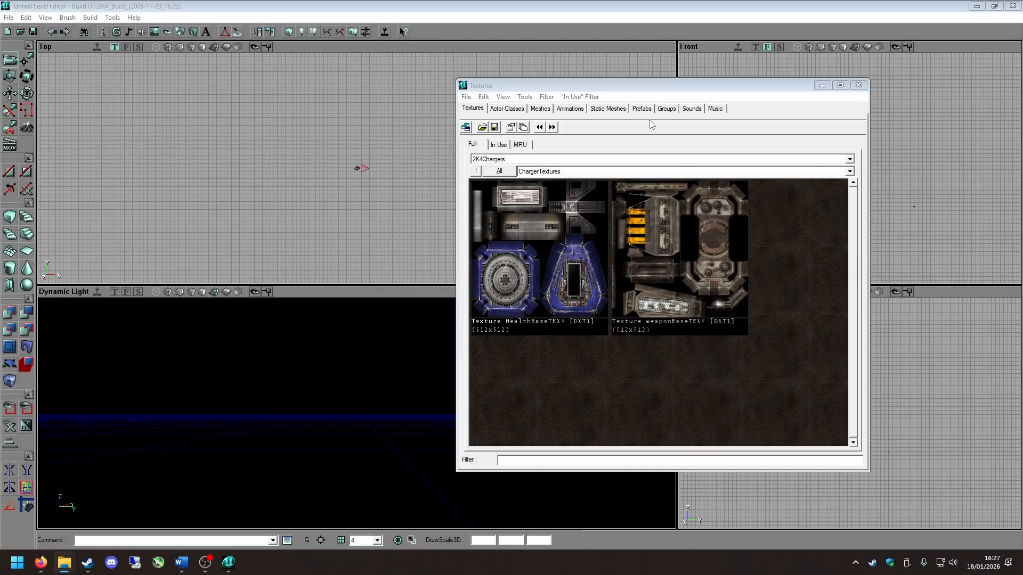
Step: Show the sound browser and choose Cheese.wav from the Downloads\Newfolder folder for import
left_click(692, 109)
left_click(482, 127)
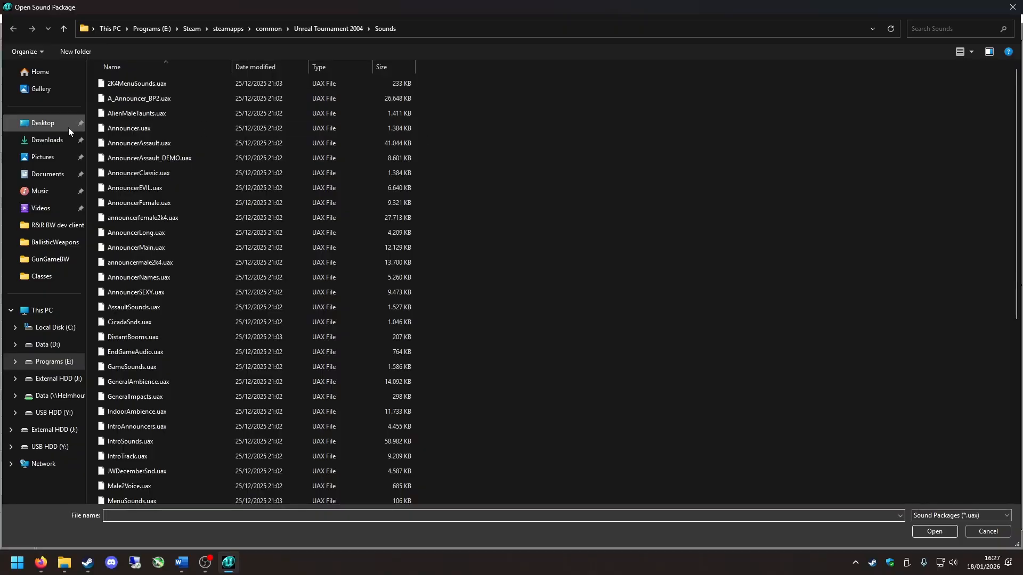
left_click(988, 531)
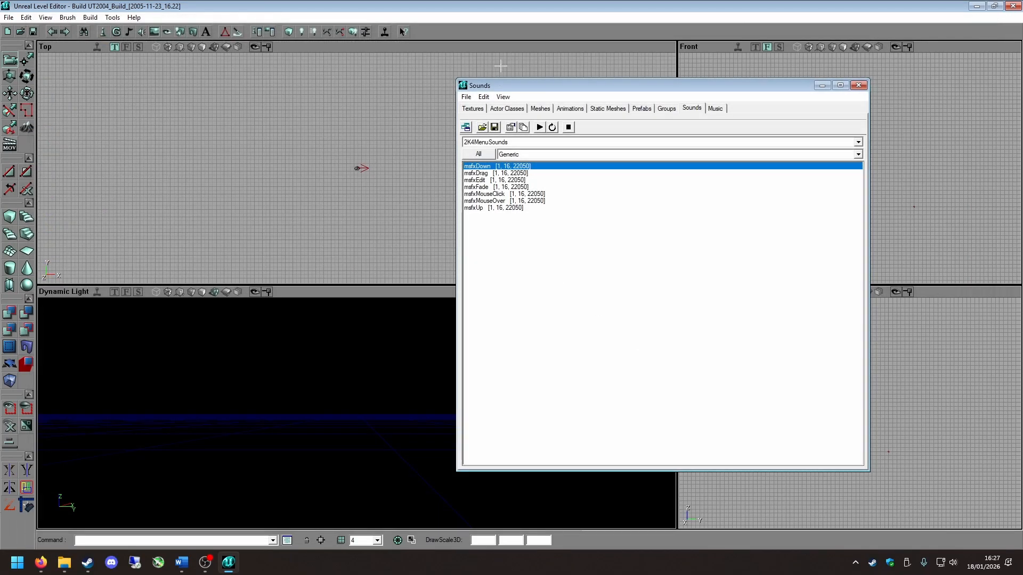
left_click(468, 96)
left_click(486, 148)
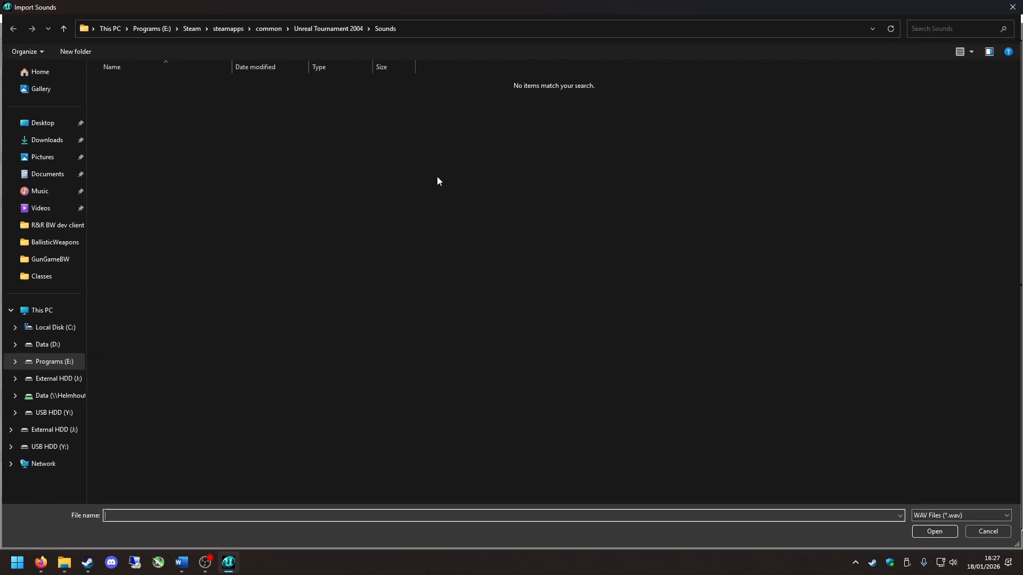
left_click(47, 140)
double_click(197, 98)
double_click(184, 96)
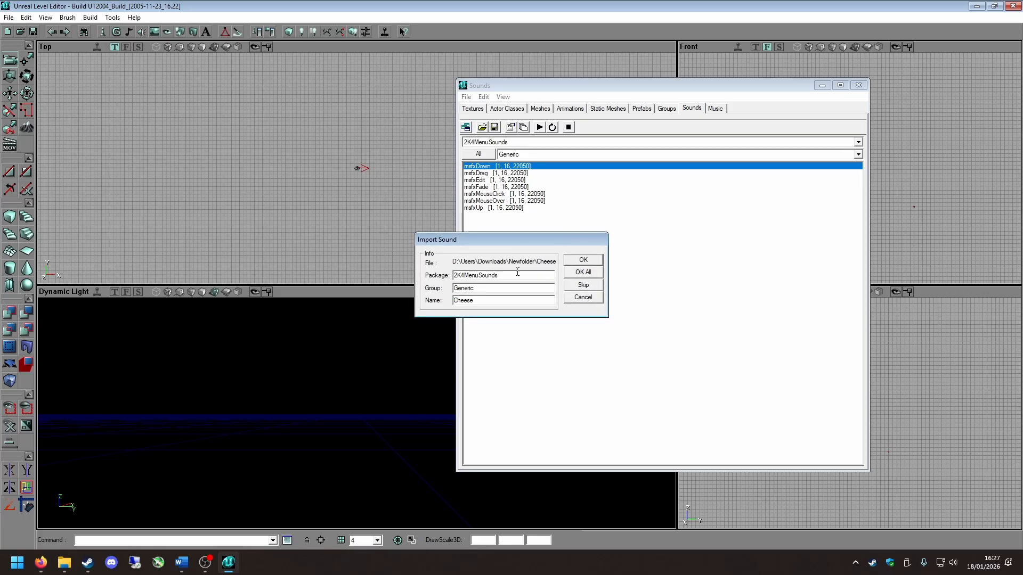
Step: Import the chosen sound into a package named cheese, under the Generic group
left_click_drag(497, 275, 436, 266)
type("theese")
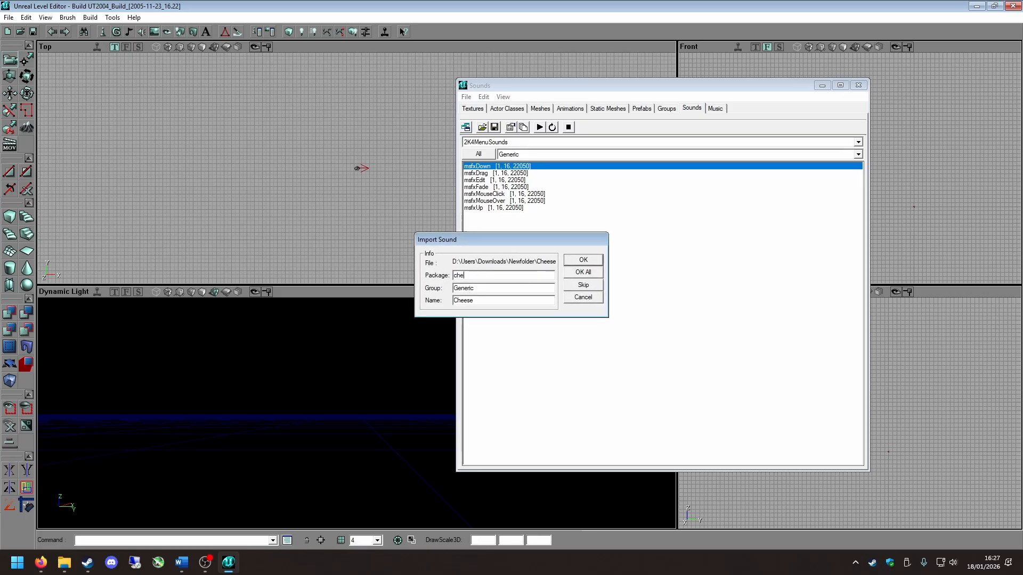
key("Return")
left_click(484, 156)
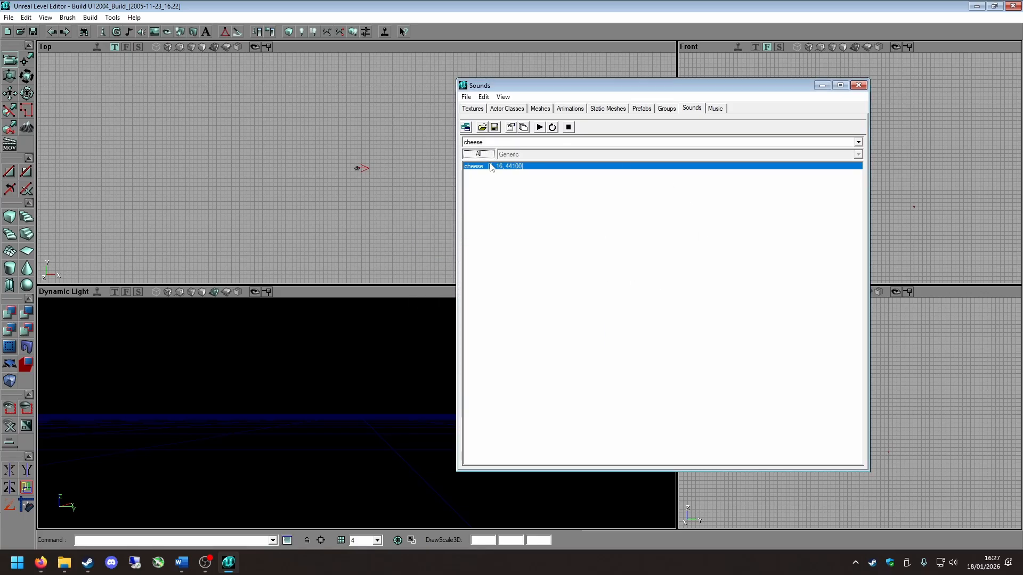
left_click(488, 154)
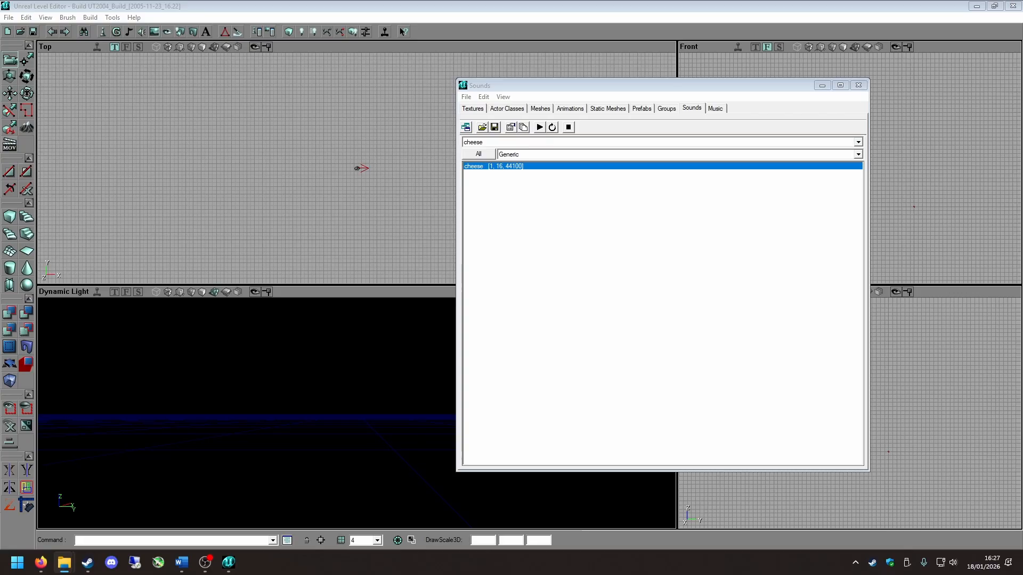
Step: Switch to Audacity and export the Amogus audio as a mono 44100 Hz, 16-bit PCM WAV into Downloads\Newfolder
key("super")
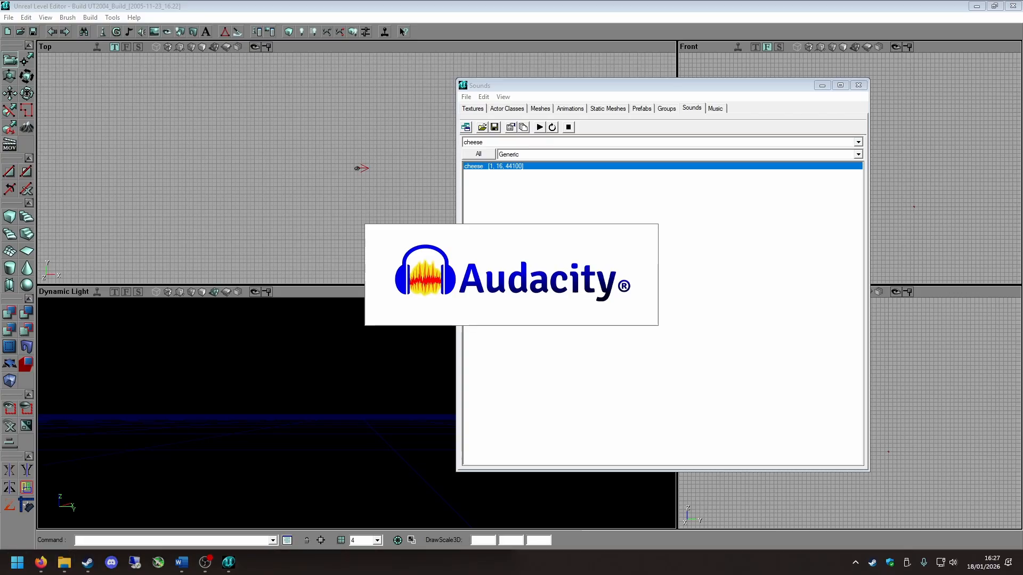
left_click(661, 162)
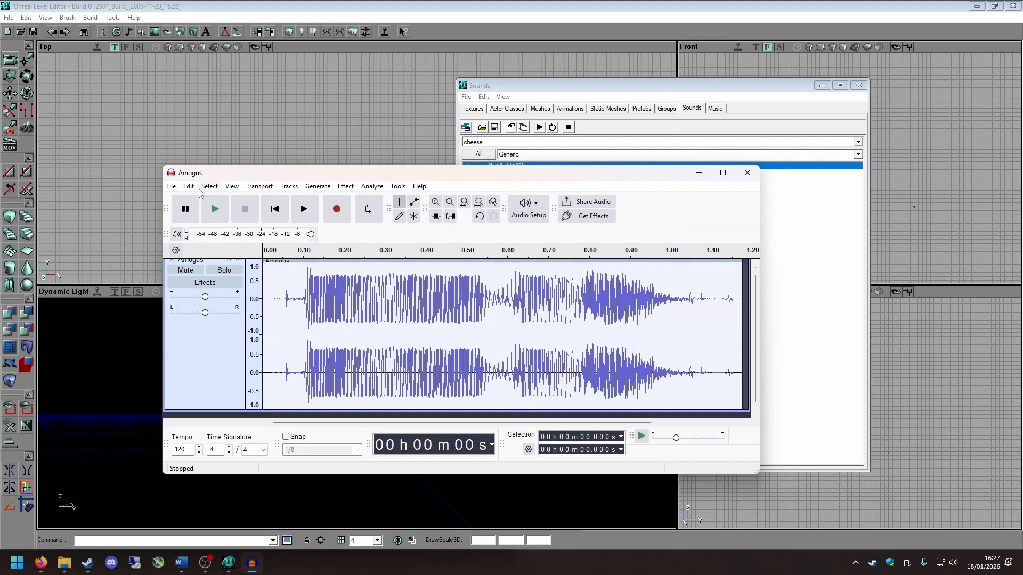
left_click(171, 186)
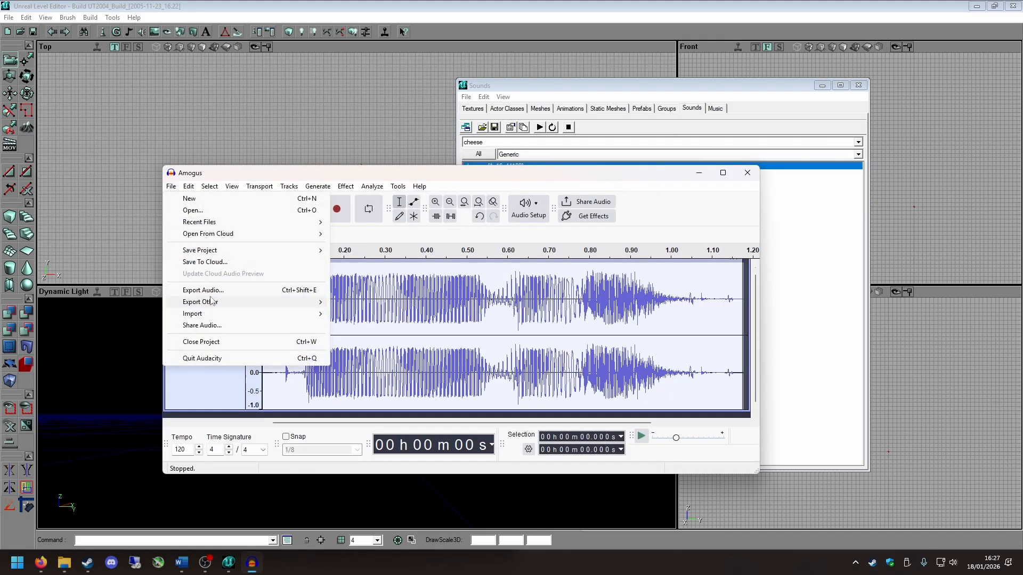
left_click(205, 290)
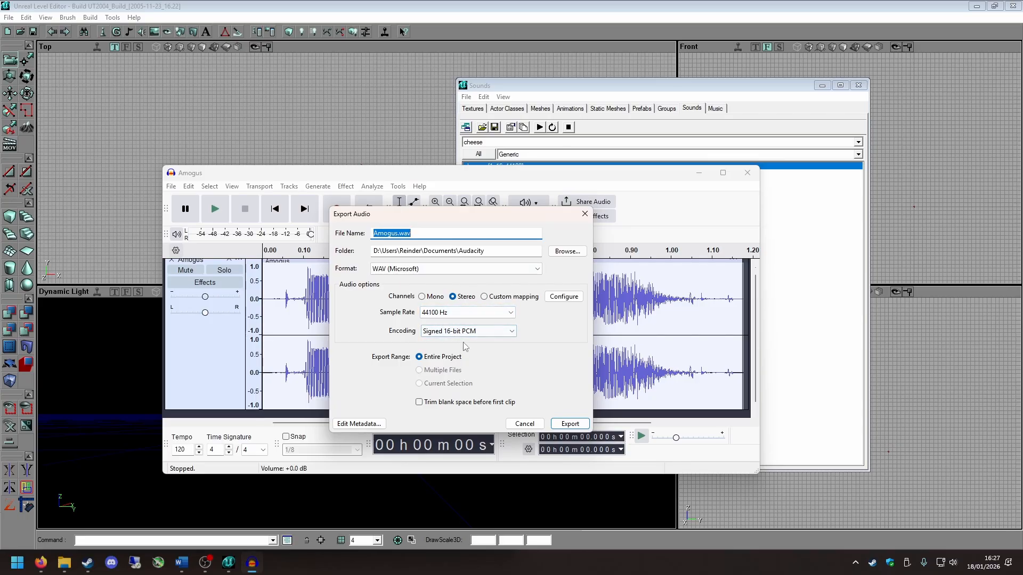
left_click(433, 298)
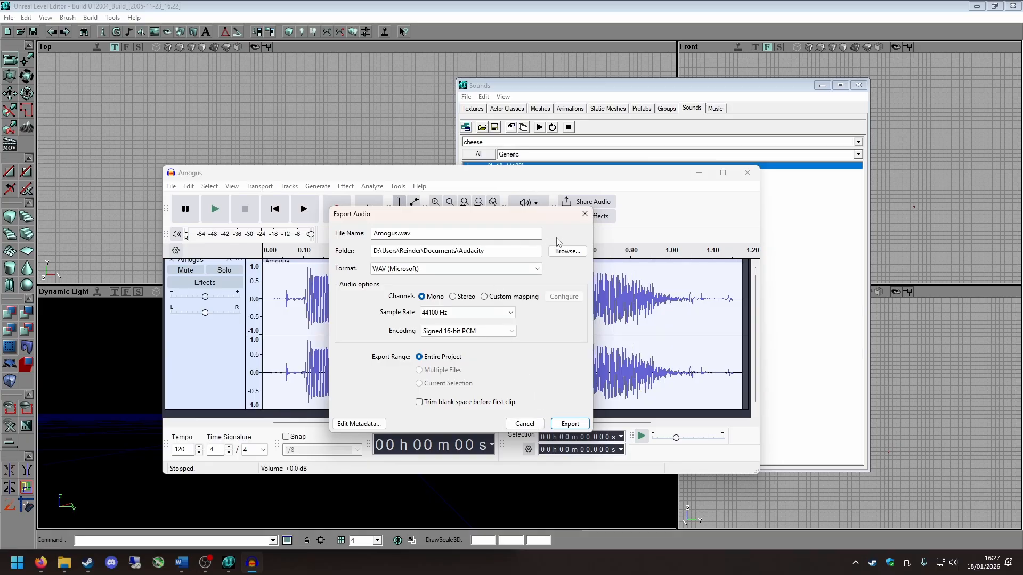
left_click(567, 251)
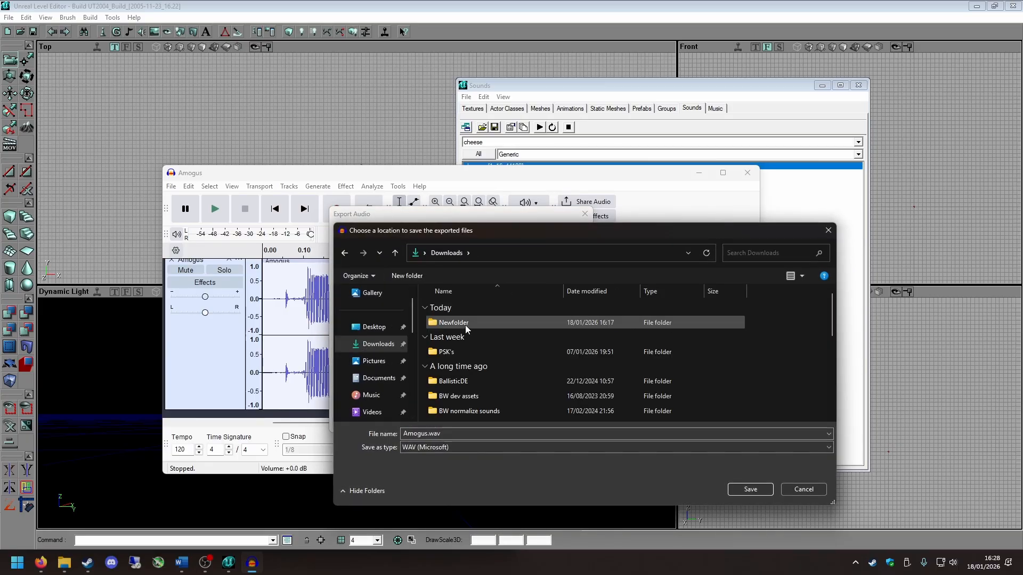
double_click(465, 324)
left_click(750, 489)
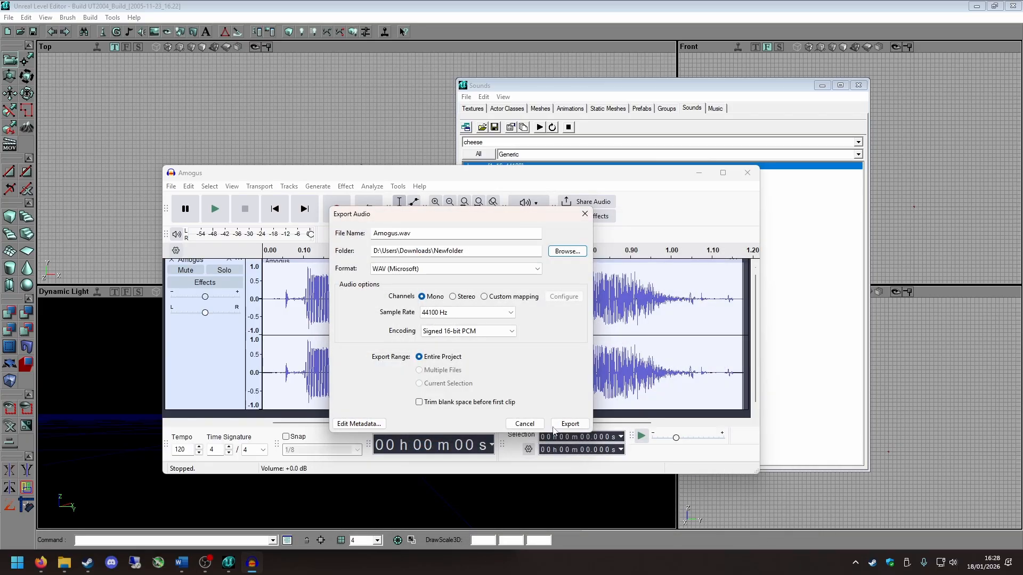
left_click(569, 423)
Step: Export the Amogus audio again as Amogus.wav into Downloads\Newfolder and close Audacity
left_click(171, 186)
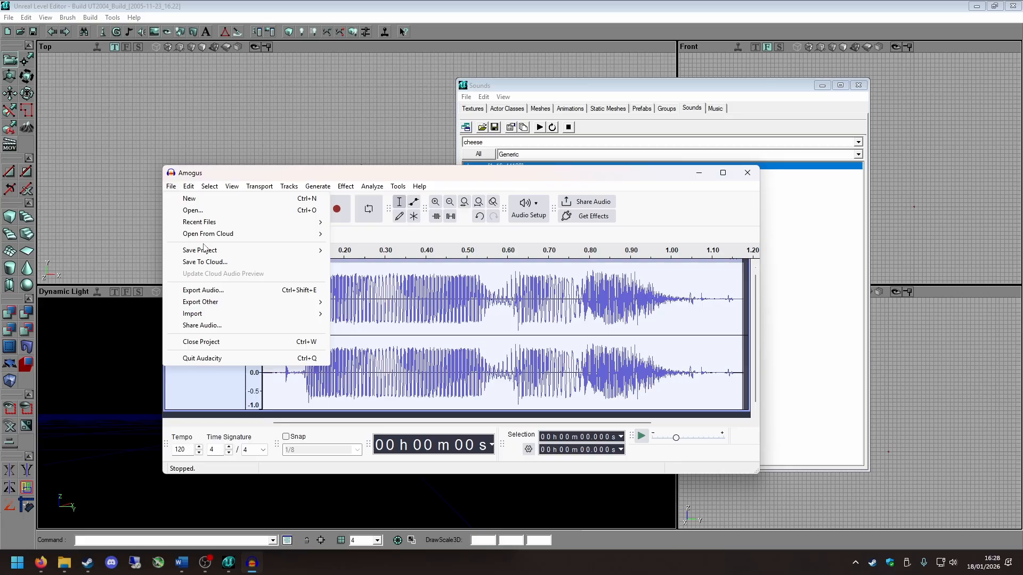
left_click(203, 290)
left_click(567, 252)
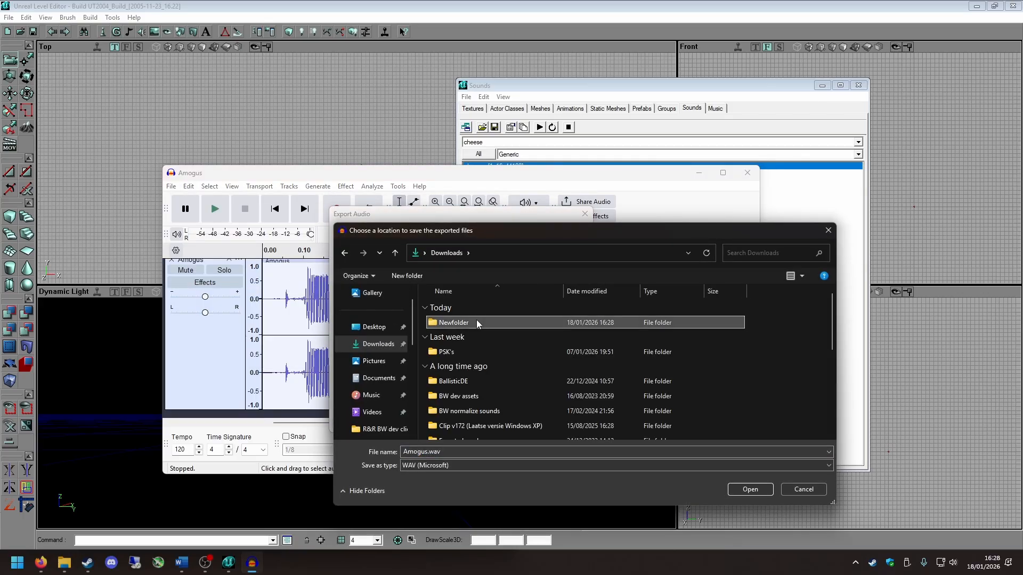
double_click(476, 320)
left_click(748, 489)
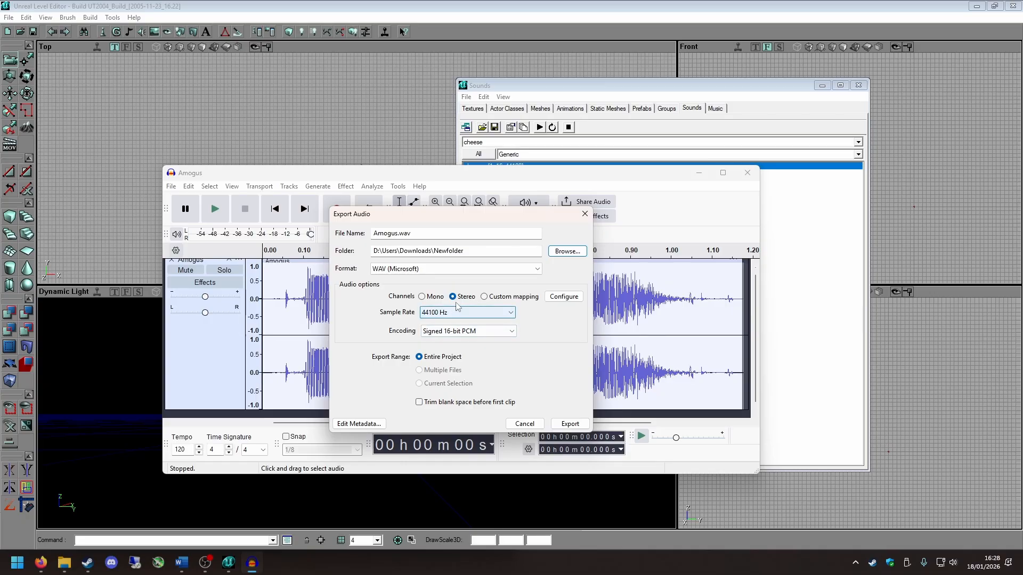
left_click(569, 424)
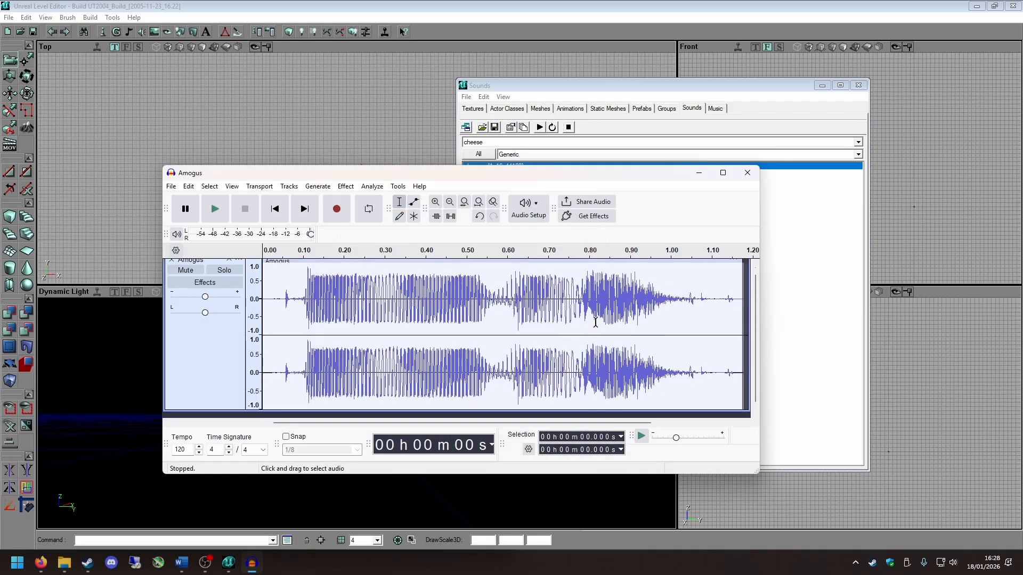
left_click(747, 173)
left_click(484, 323)
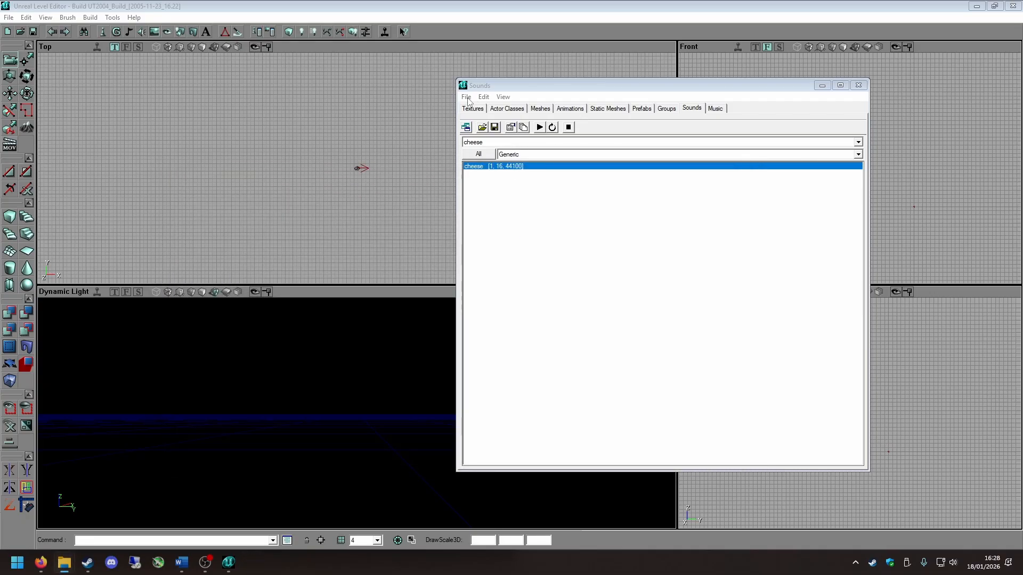
Step: Import Amogus.wav into the Generic group of the cheese package in UnrealEd's sound browser
left_click(472, 108)
left_click(691, 109)
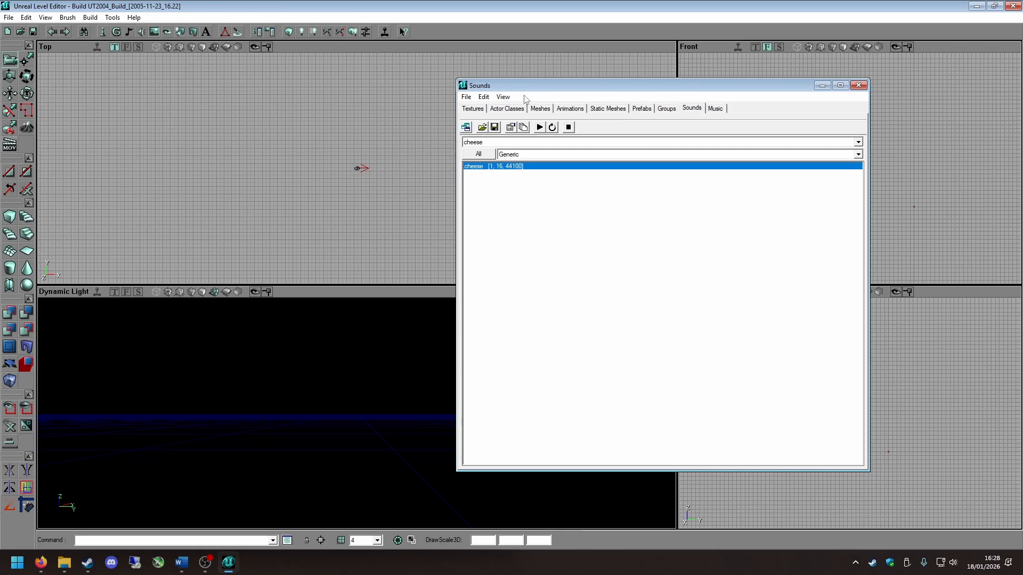
left_click(466, 97)
left_click(480, 146)
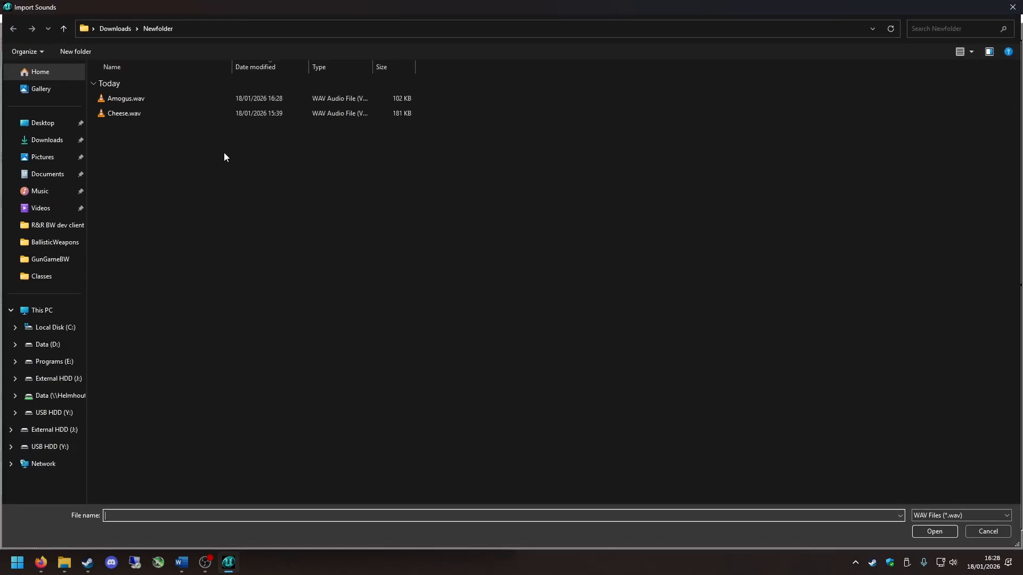
double_click(151, 99)
left_click(580, 258)
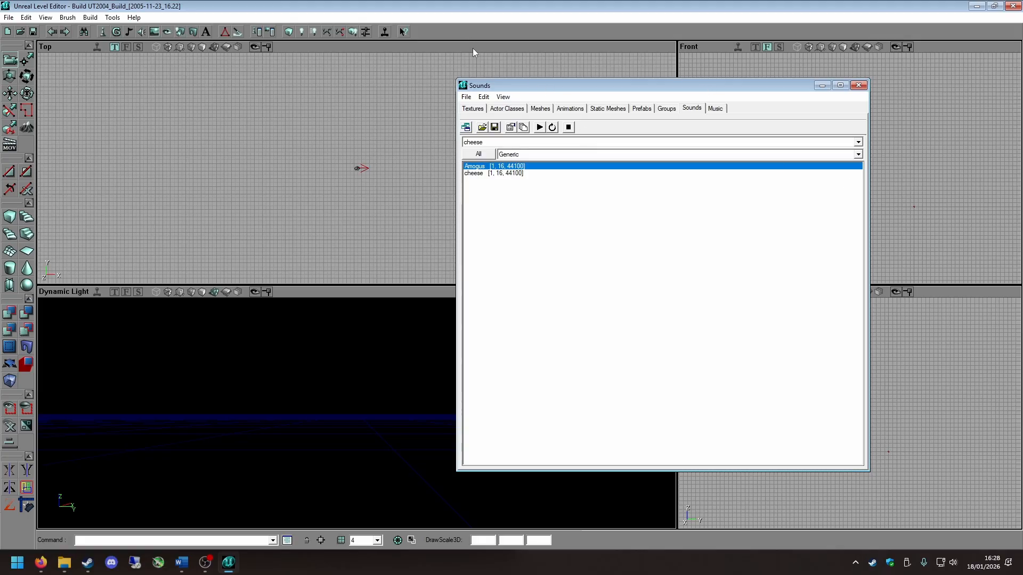
Step: Set UnrealEd's volume to about half in the system volume mixer
left_click(947, 563)
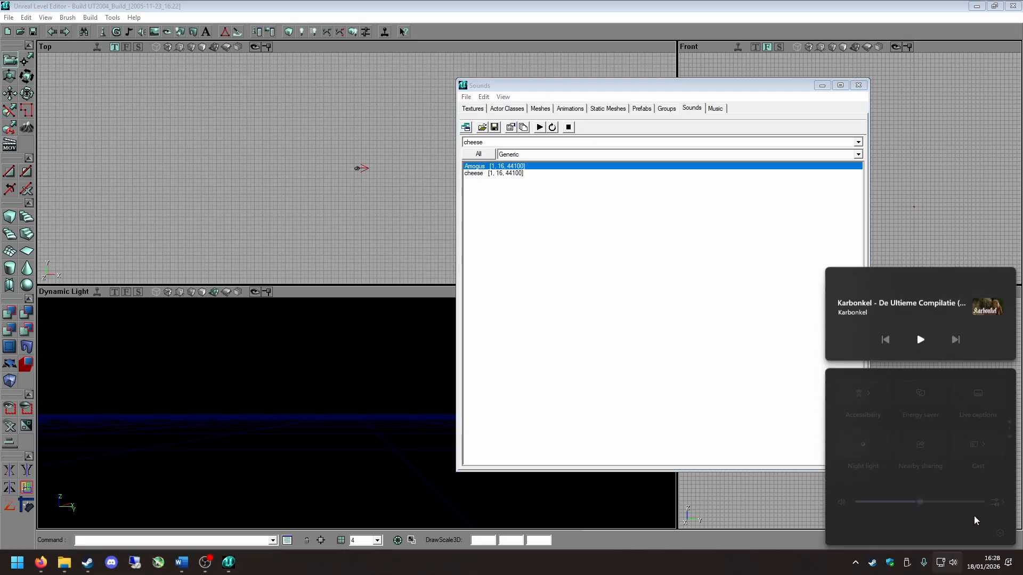
left_click(995, 497)
scroll(900, 468, "down", 3)
scroll(900, 469, "down", 2)
left_click_drag(905, 501, 930, 501)
left_click(634, 336)
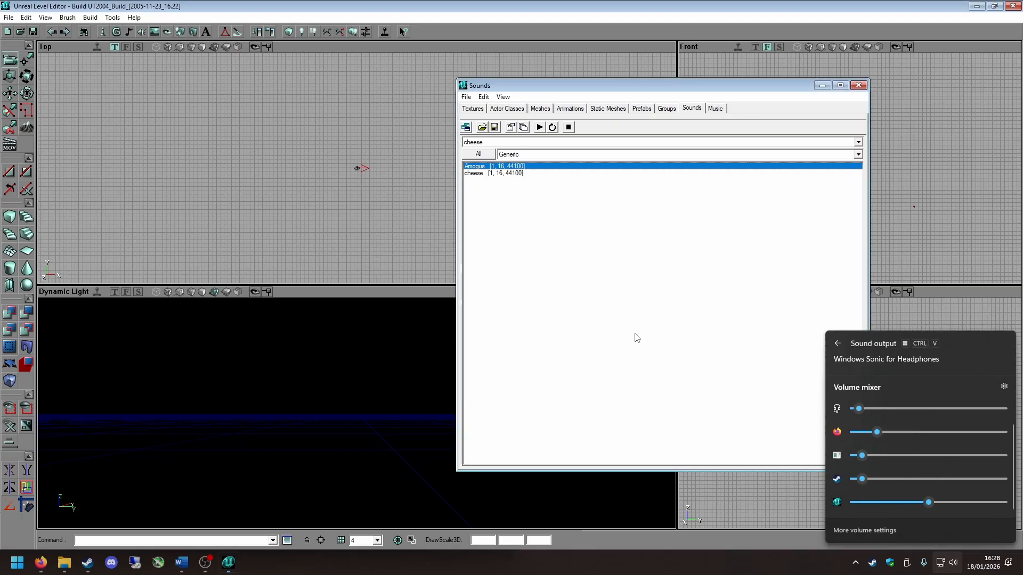
Step: Create a sound group named Test in the cheese package's Generic group and open its properties
left_click(467, 97)
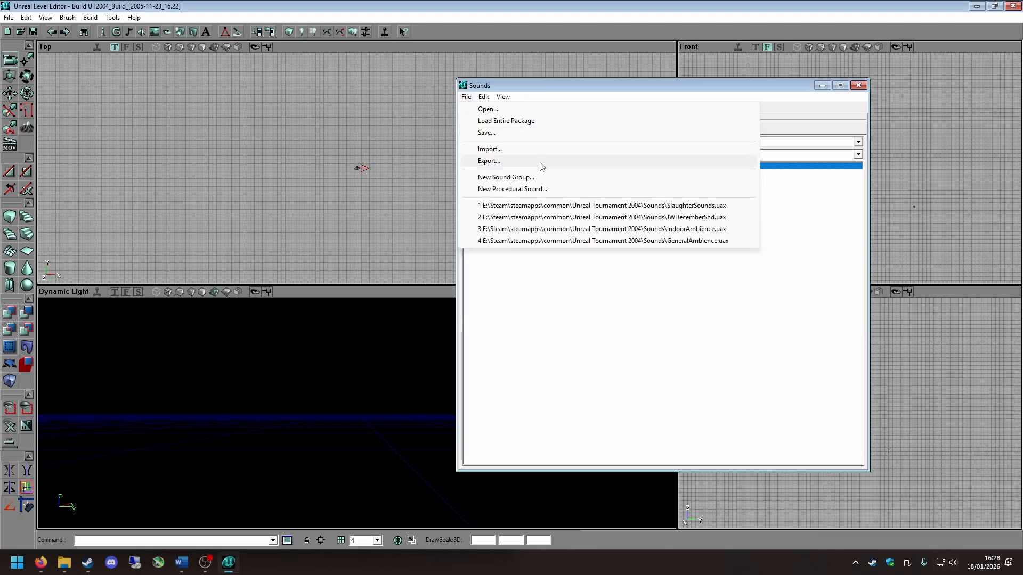
left_click(511, 178)
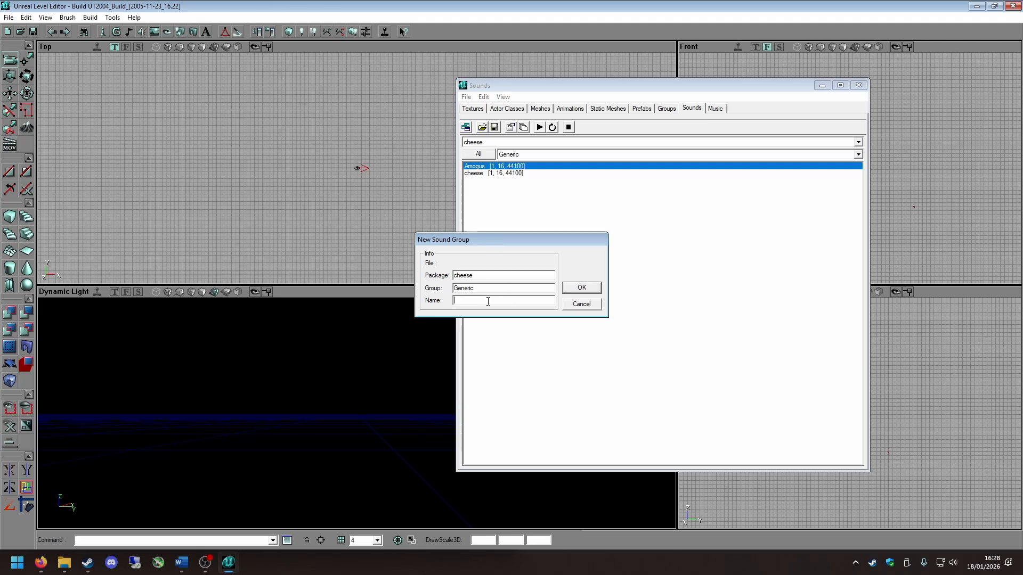
type("Test")
left_click(581, 287)
right_click(479, 165)
left_click(506, 171)
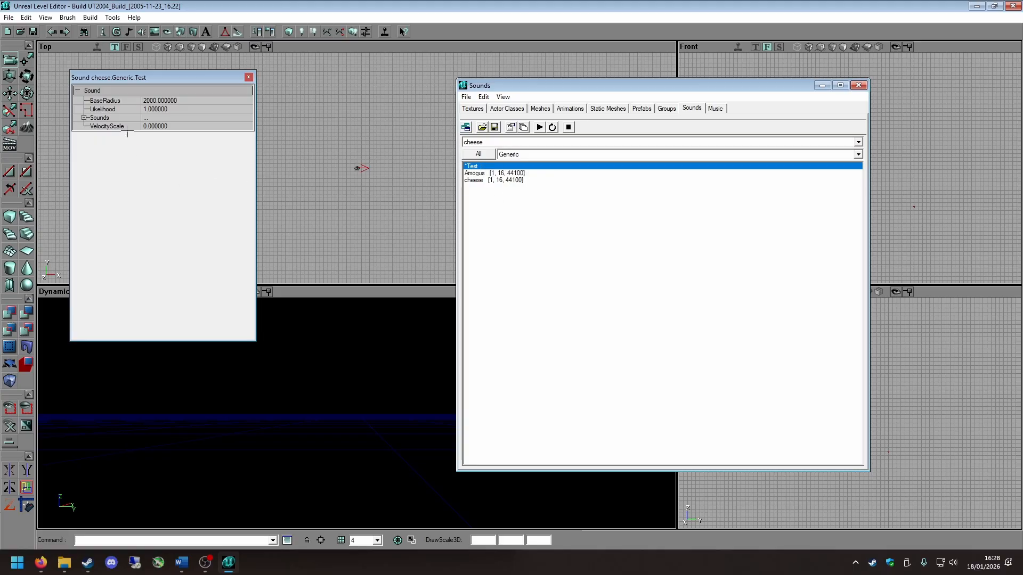
Step: Add a first entry to the Test group's Sounds list and assign the Amogus sound to it
left_click(106, 118)
left_click(245, 117)
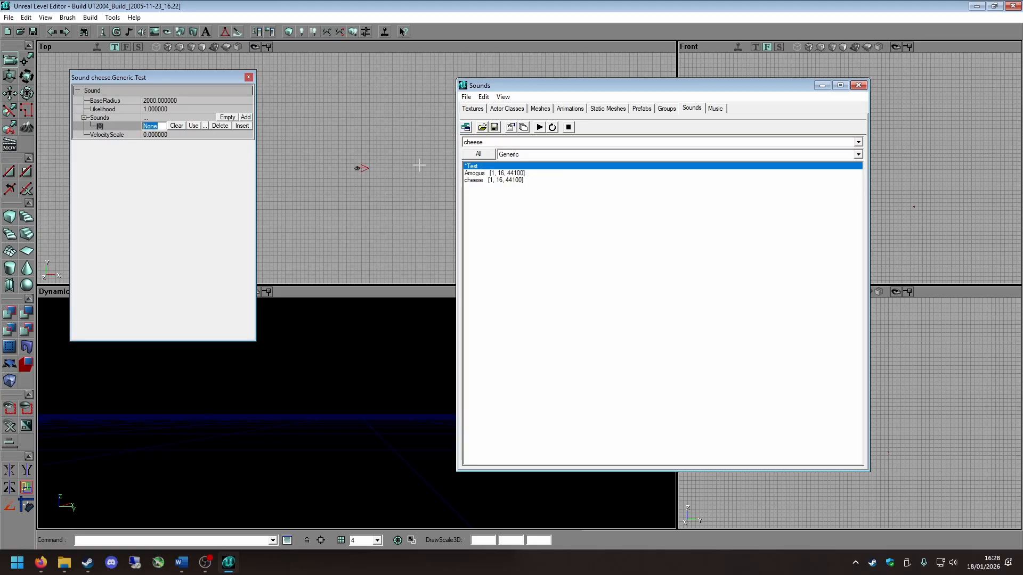
left_click(505, 175)
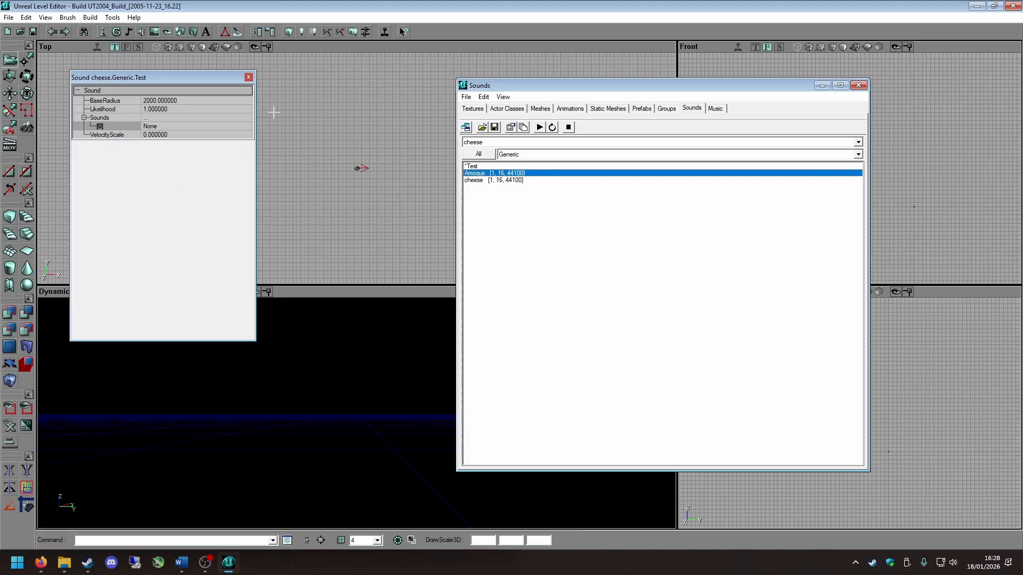
left_click(183, 126)
left_click(193, 125)
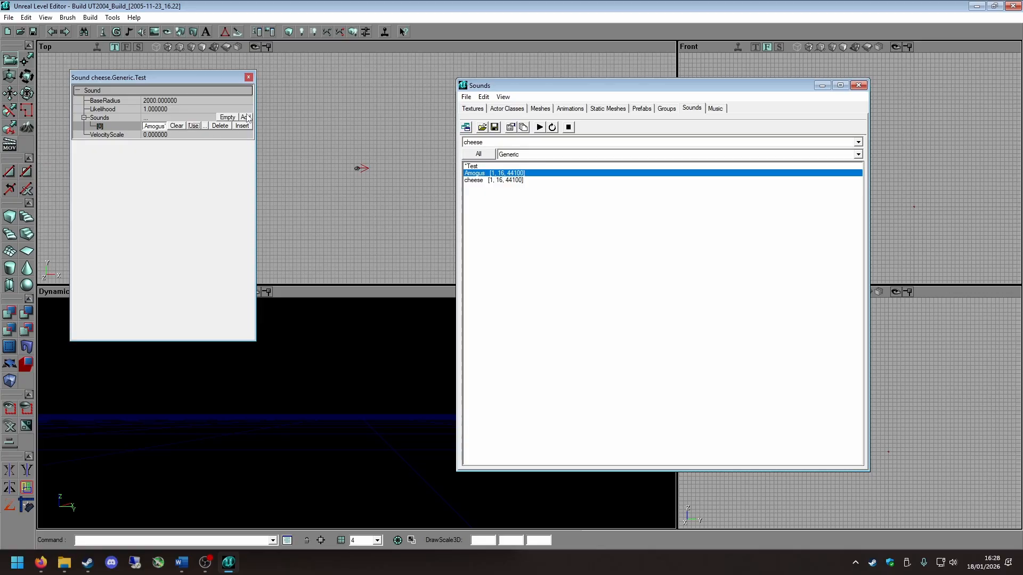
Step: Add a second entry to the Test group's Sounds list, assign the cheese sound, and check both entries
left_click(246, 117)
left_click(474, 180)
left_click(197, 137)
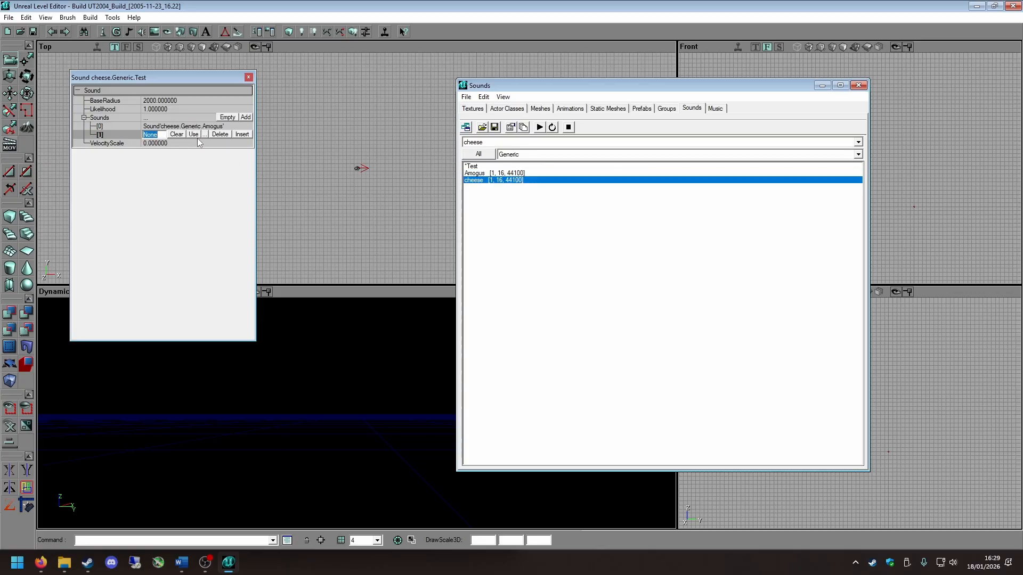
left_click(193, 134)
left_click(103, 116)
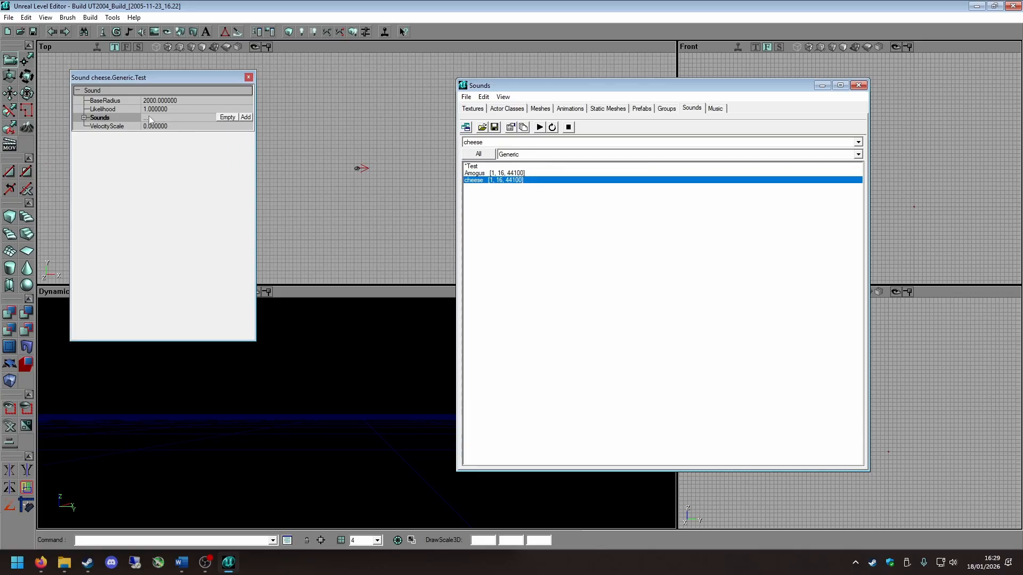
left_click(148, 127)
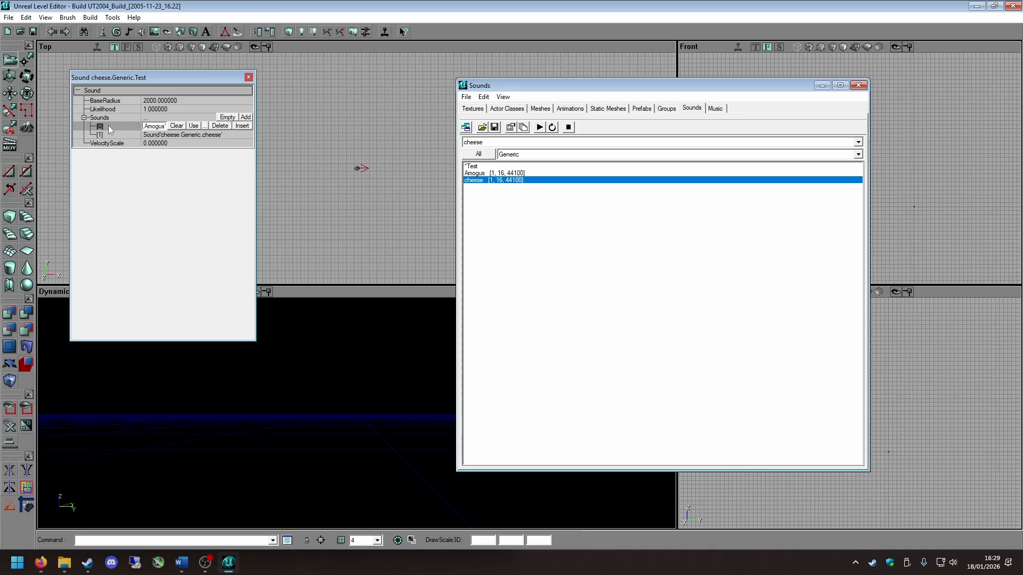
left_click(187, 135)
Step: Set the Test sound group's Likelihood to 0.2 and close its properties
left_click(145, 110)
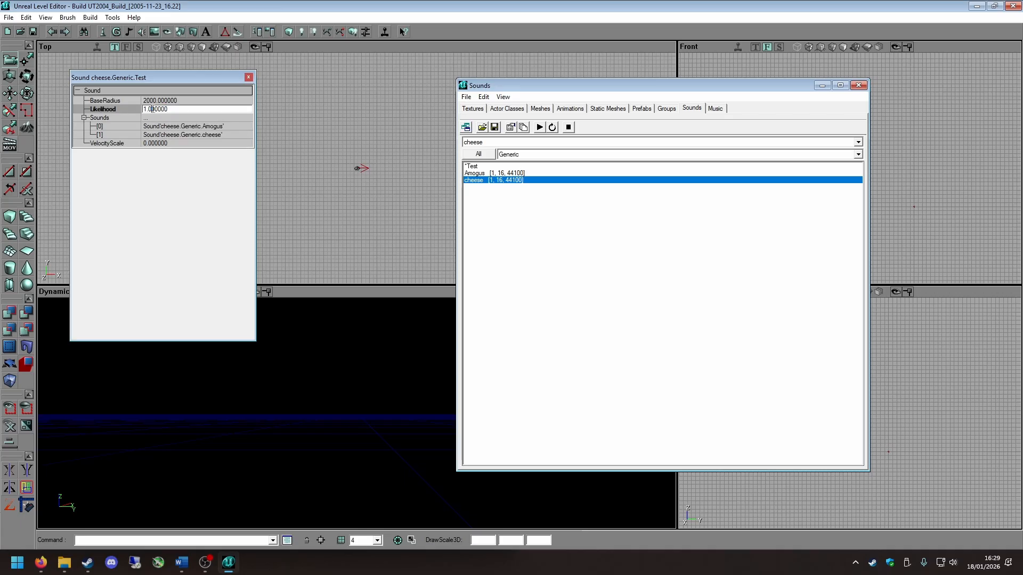
left_click(146, 109)
left_click(138, 143)
left_click(491, 166)
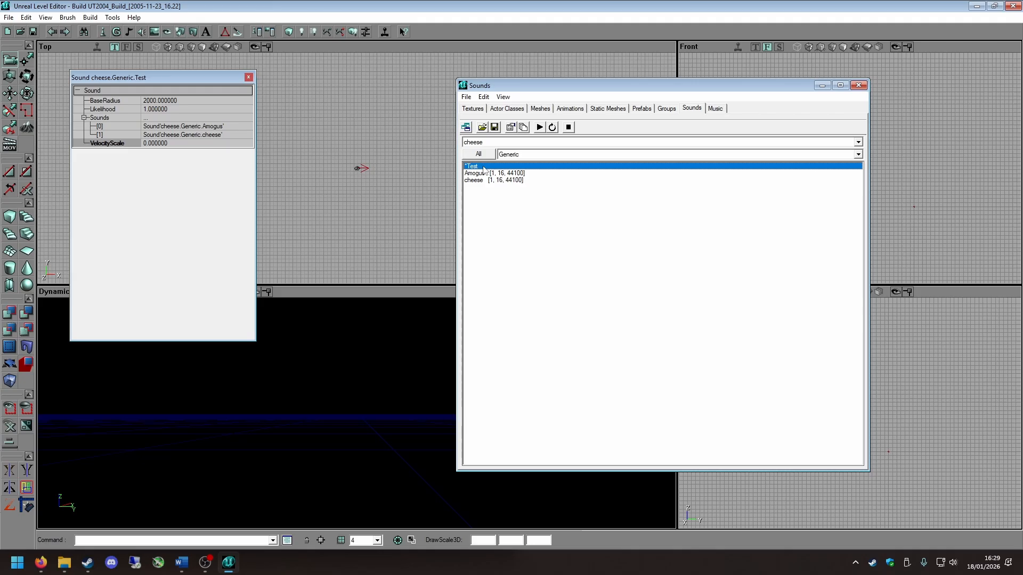
left_click(158, 135)
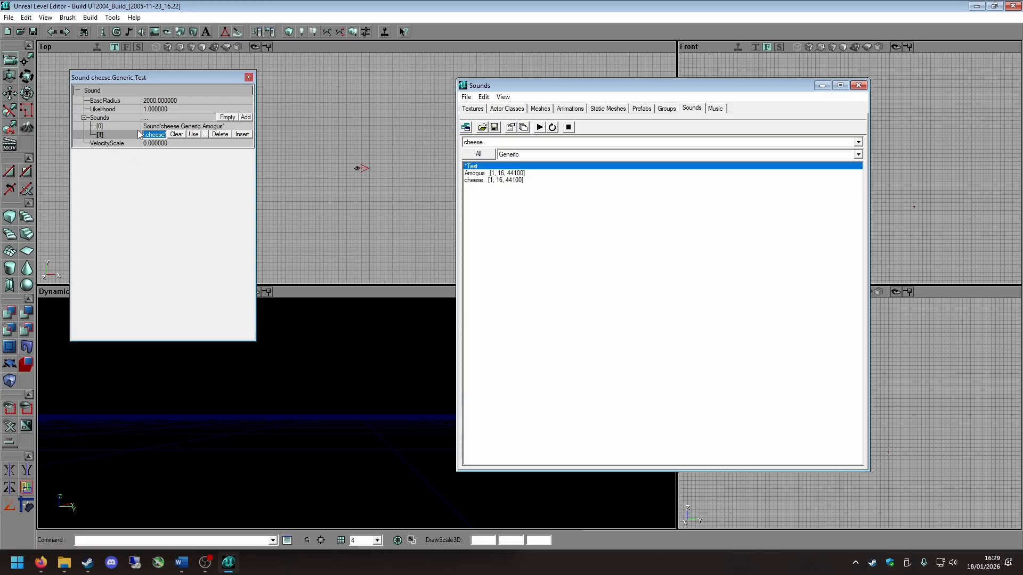
left_click(145, 109)
left_click(146, 109)
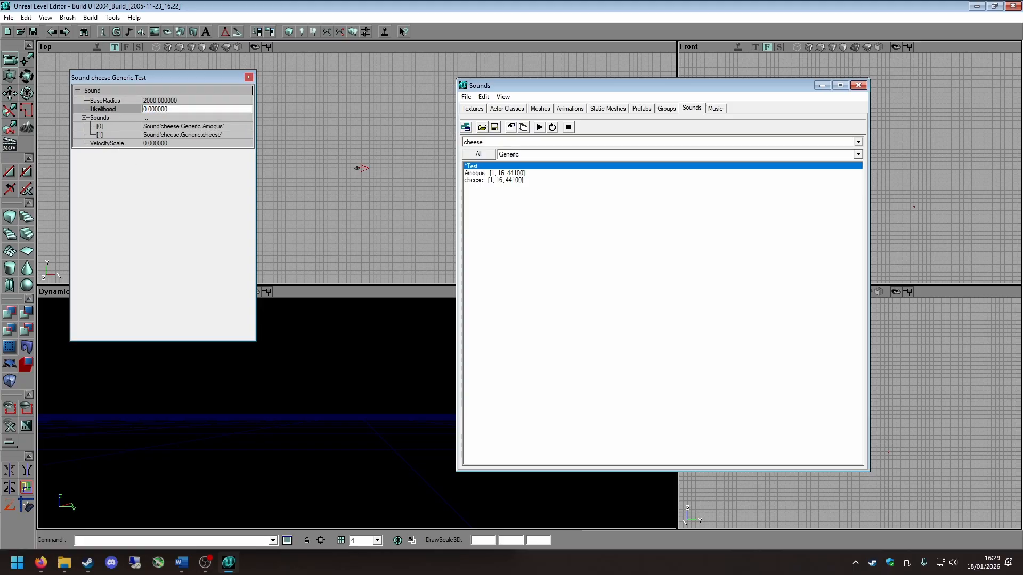
type("2")
left_click(479, 166)
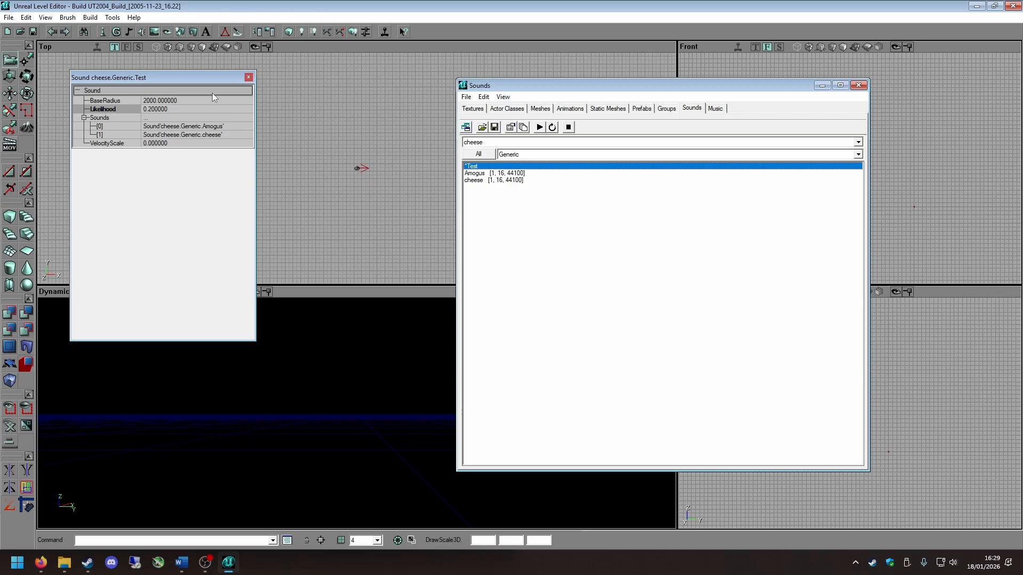
double_click(149, 117)
left_click(248, 77)
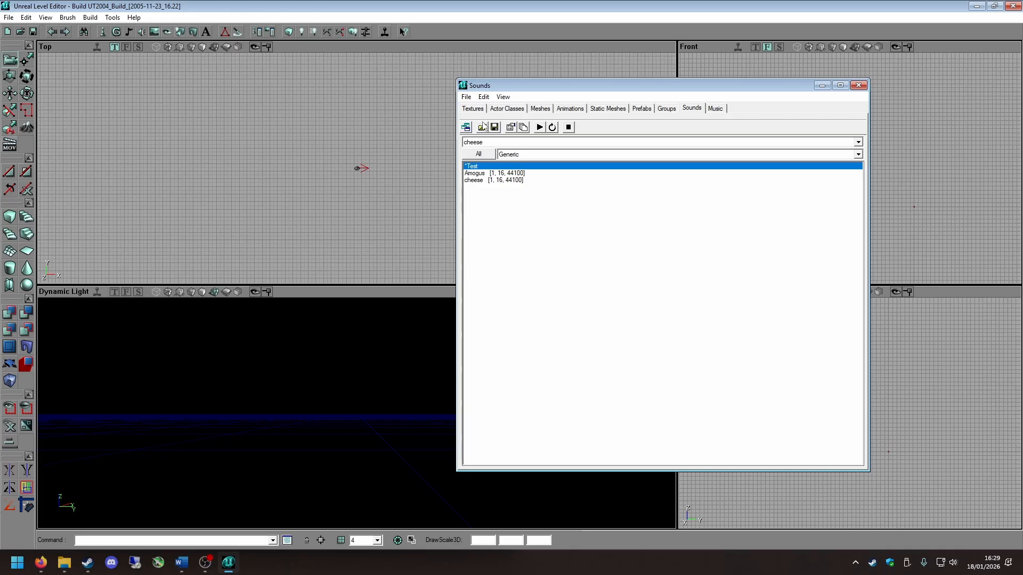
Step: Switch the sound browser to the PlayerSounds package and look through its sounds for existing sound groups
left_click(500, 142)
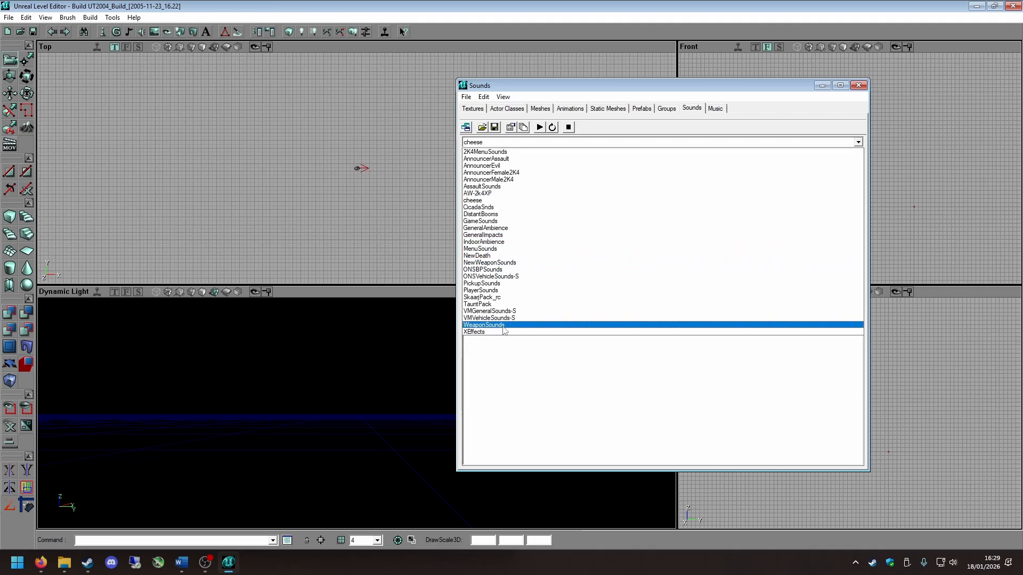
left_click(482, 291)
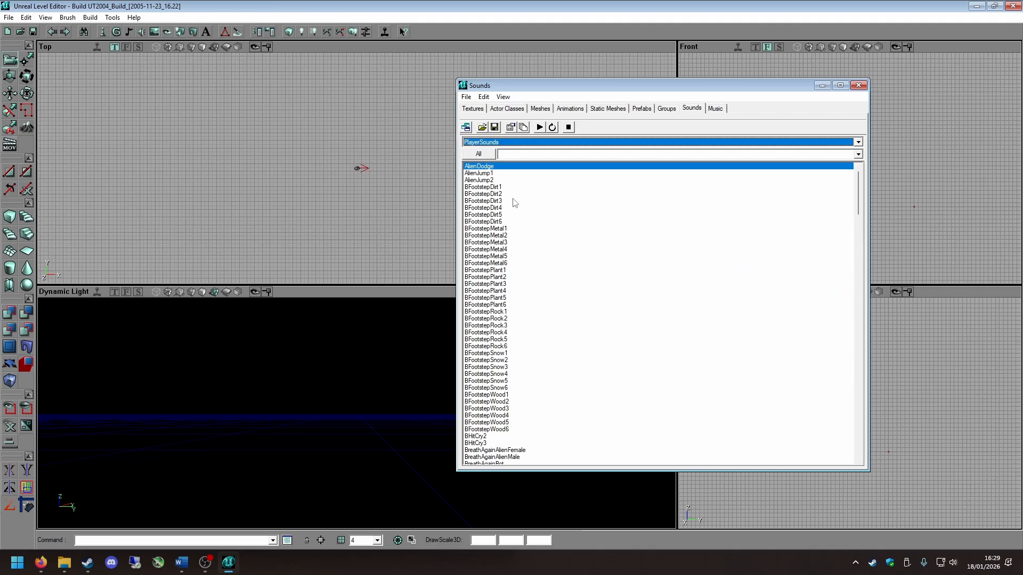
left_click(493, 167)
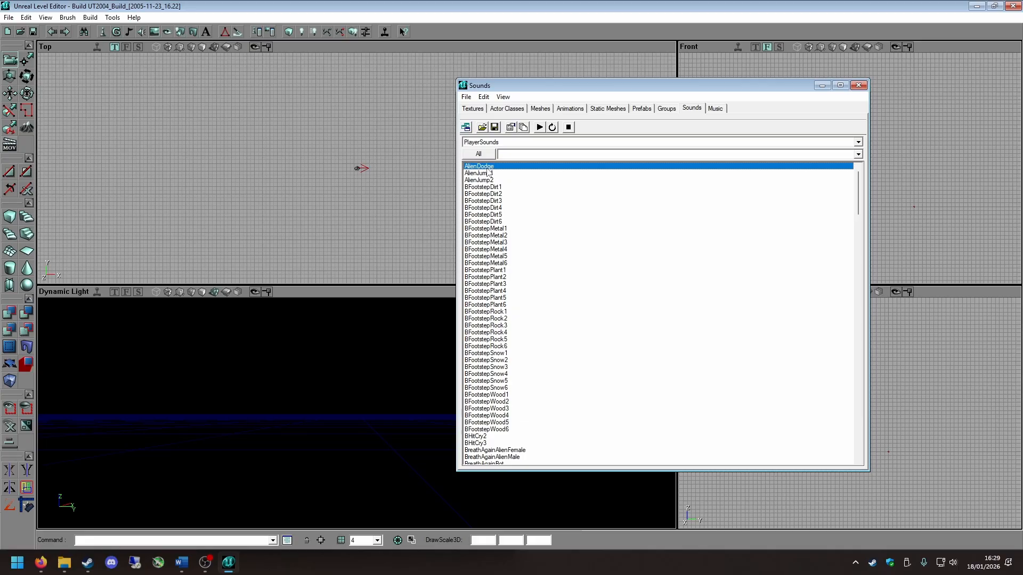
right_click(483, 166)
left_click(521, 173)
right_click(467, 170)
left_click(503, 173)
scroll(507, 302, "down", 15)
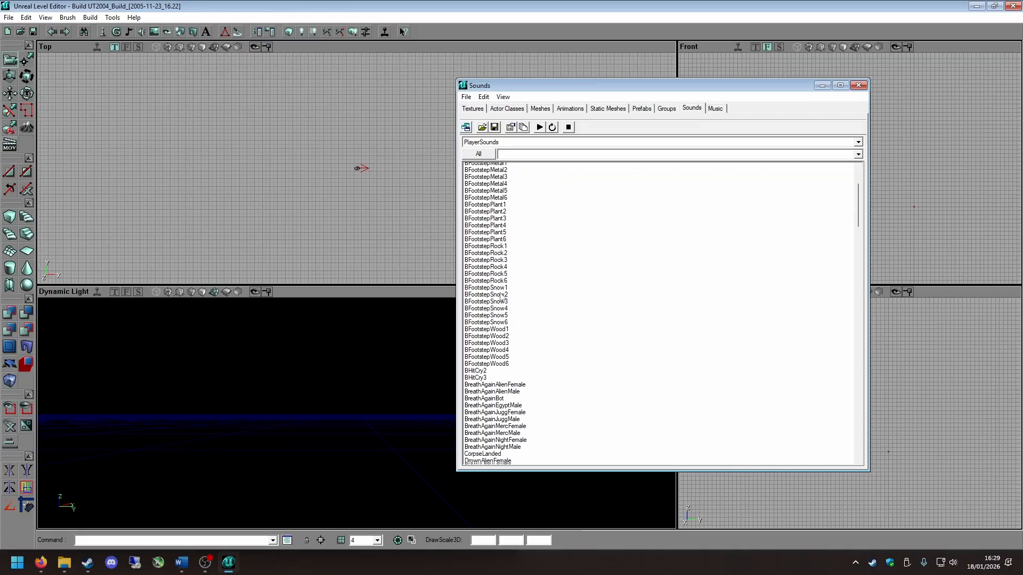
scroll(508, 304, "down", 20)
left_click(506, 407)
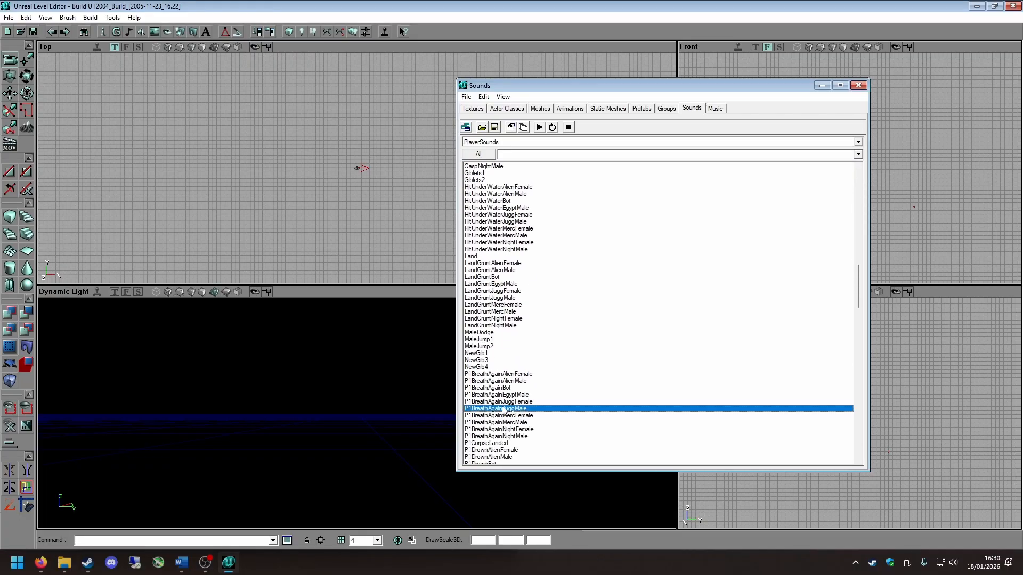
scroll(506, 406, "down", 3)
scroll(506, 406, "down", 20)
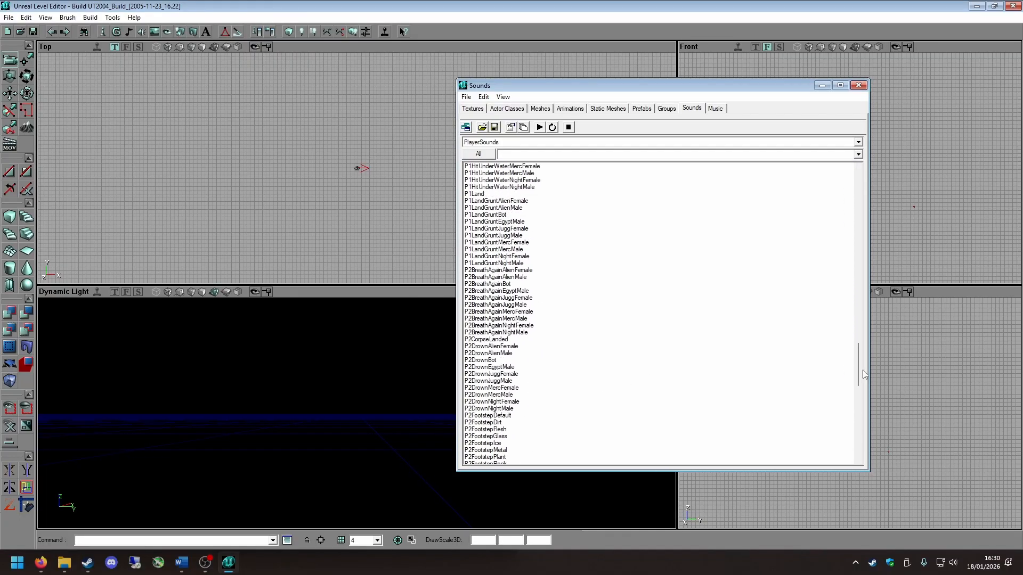
left_click_drag(857, 381, 858, 255)
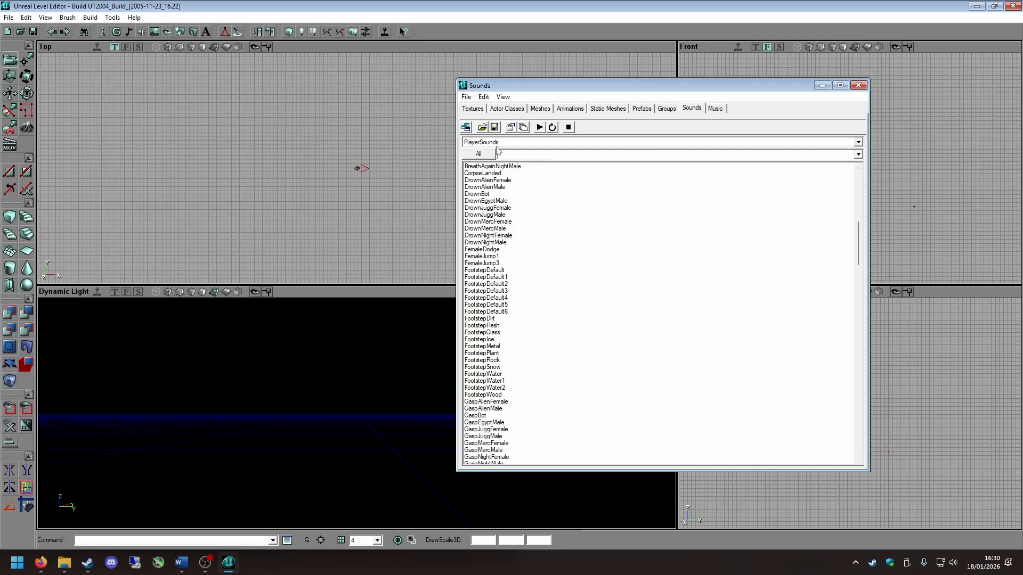
Step: Load the PlayerSounds.uax package from the Unreal Tournament 2004 Sounds folder and list the sounds of all its groups
left_click(482, 127)
scroll(538, 306, "down", 8)
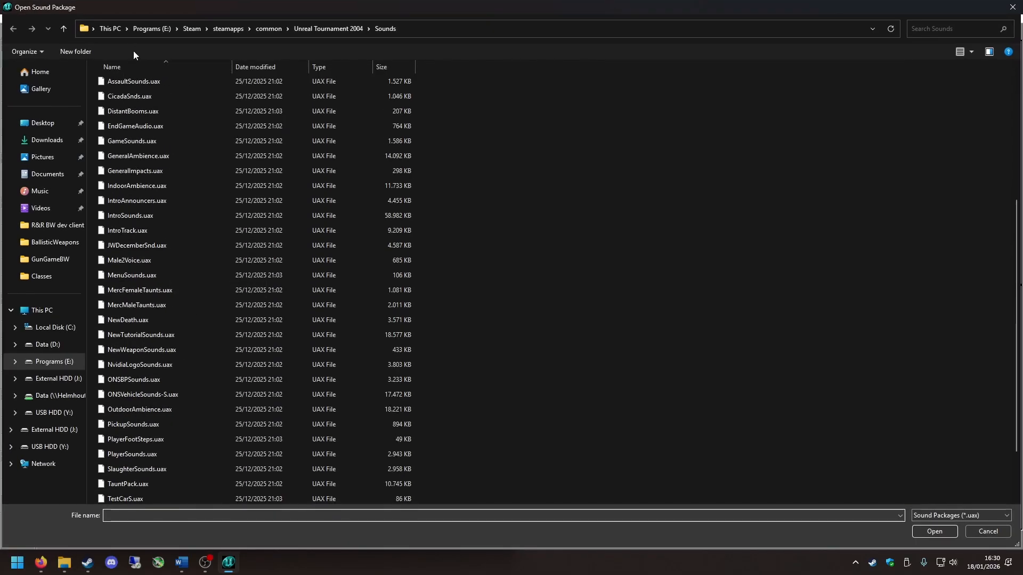
left_click(129, 68)
scroll(148, 146, "down", 7)
left_click(145, 68)
scroll(150, 123, "down", 7)
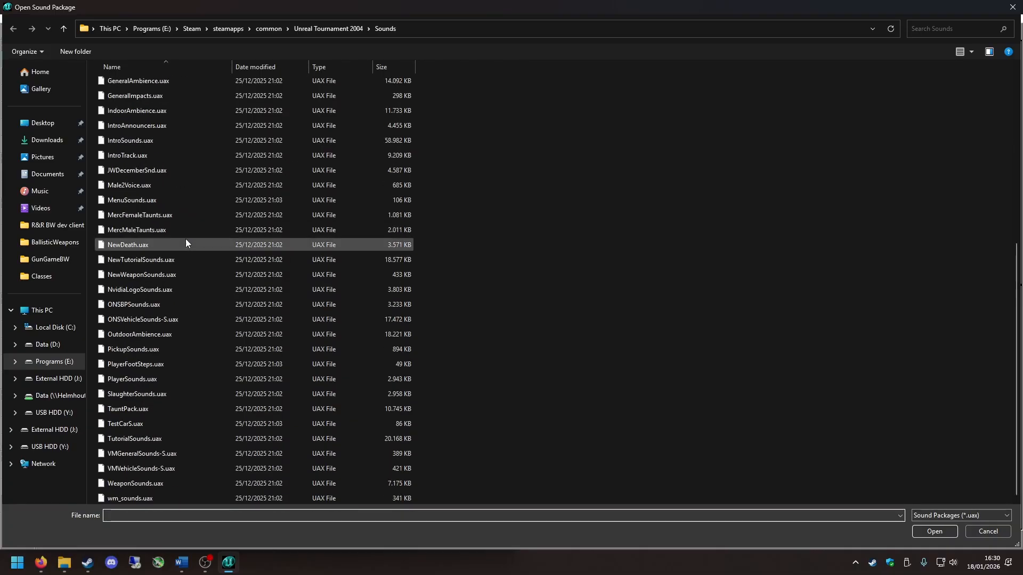
scroll(160, 277, "up", 3)
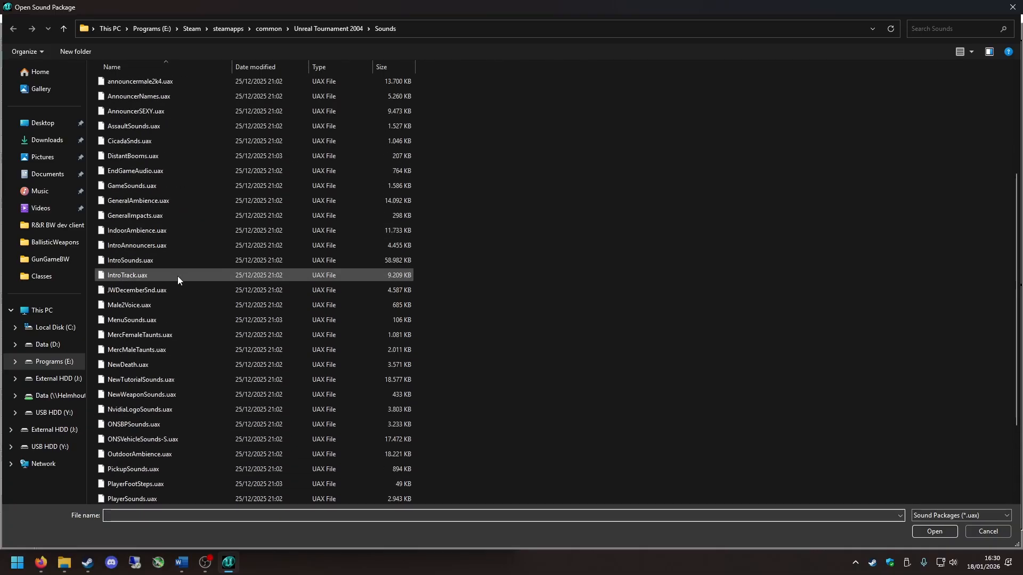
scroll(184, 328, "down", 3)
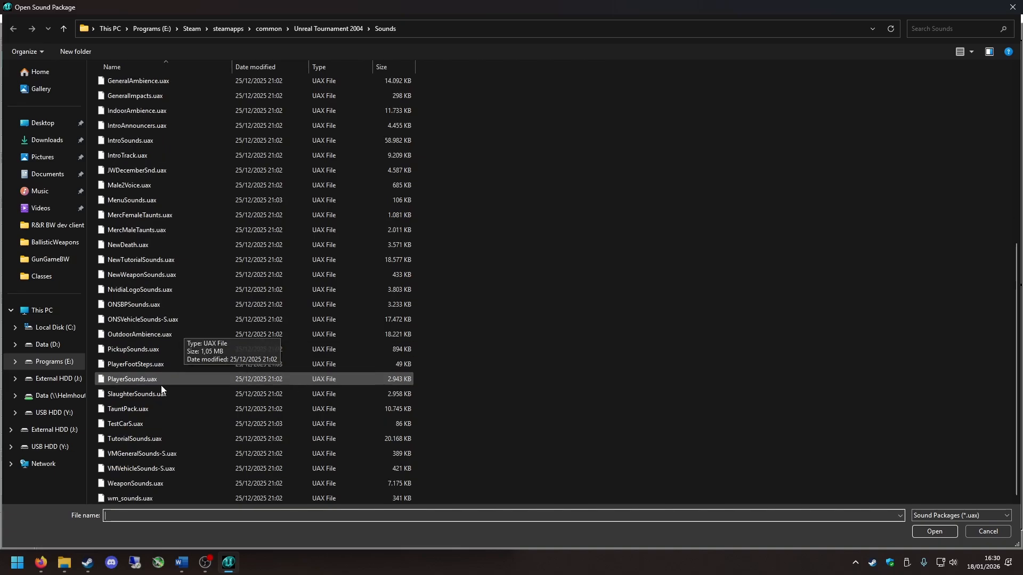
left_click(159, 379)
double_click(159, 380)
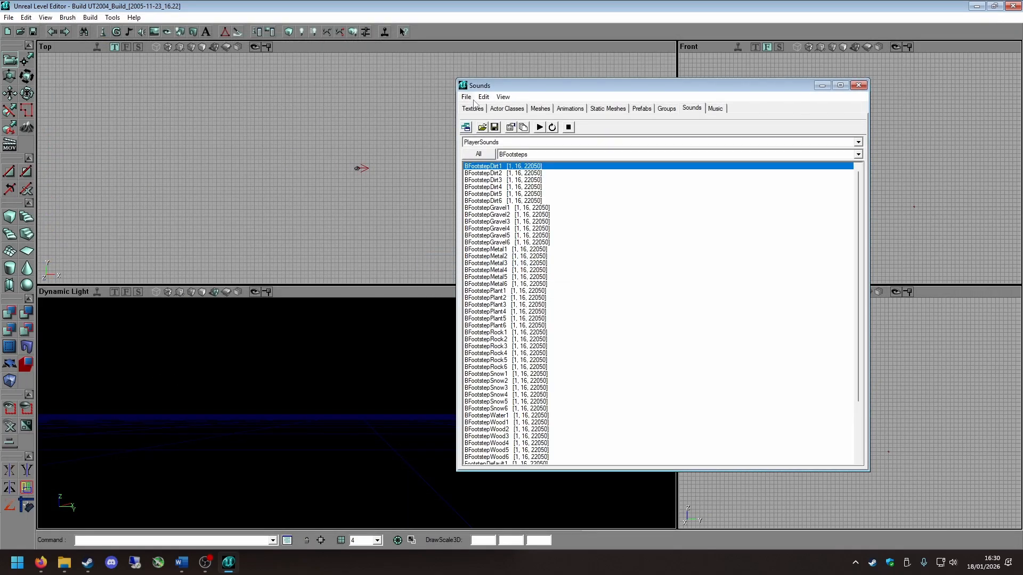
left_click(524, 155)
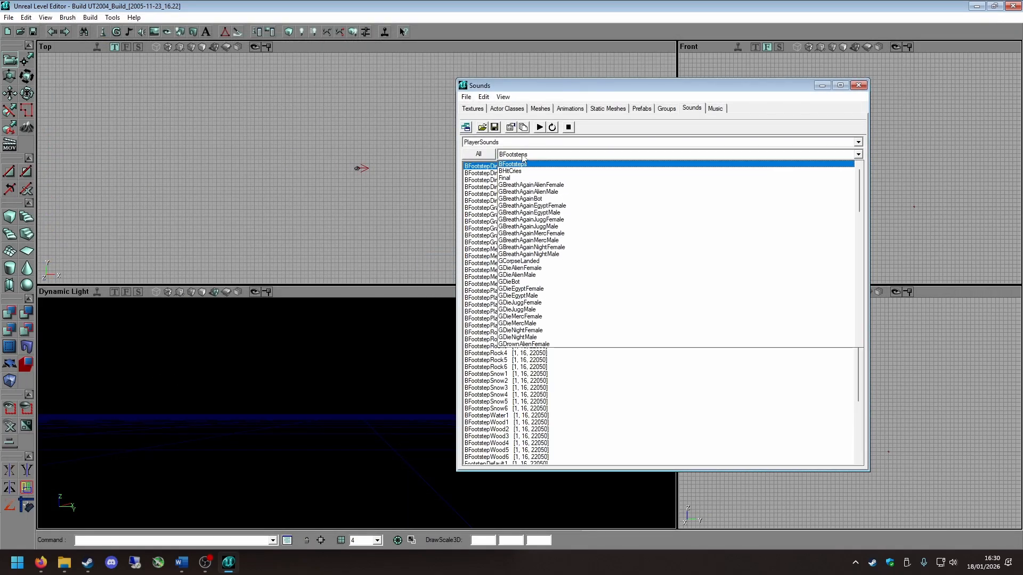
left_click(523, 159)
left_click(478, 154)
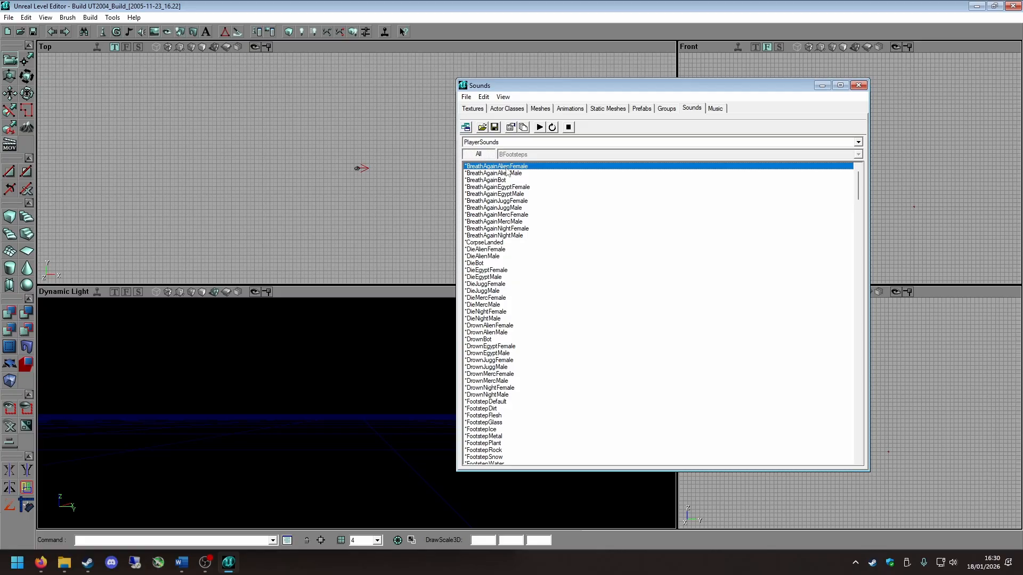
Step: Look over the PlayerSounds sound groups and open FootstepDirt's properties, widening the window to read its full Sounds entries
left_click(496, 250)
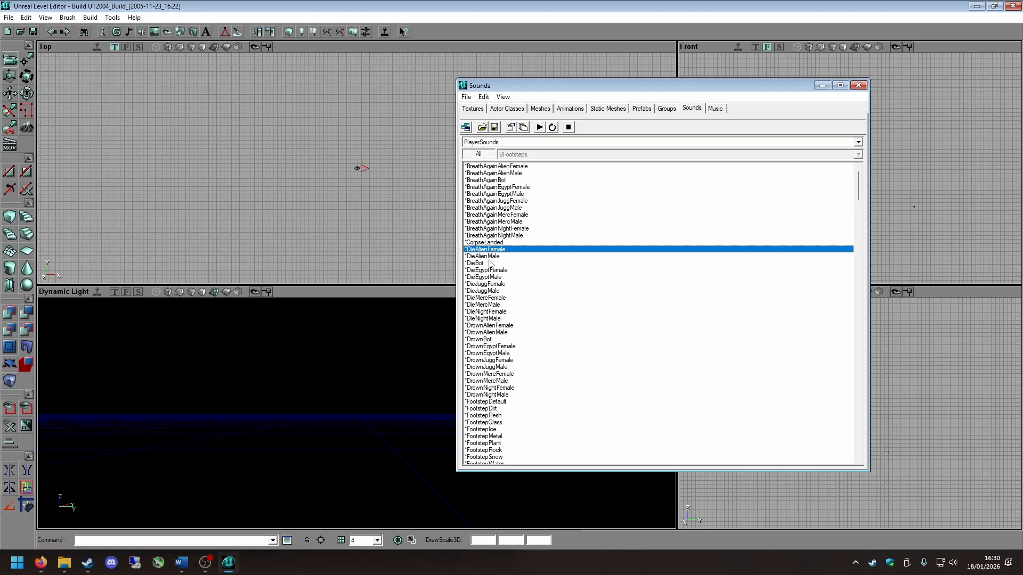
left_click(490, 264)
left_click(489, 285)
left_click(487, 347)
left_click(491, 342)
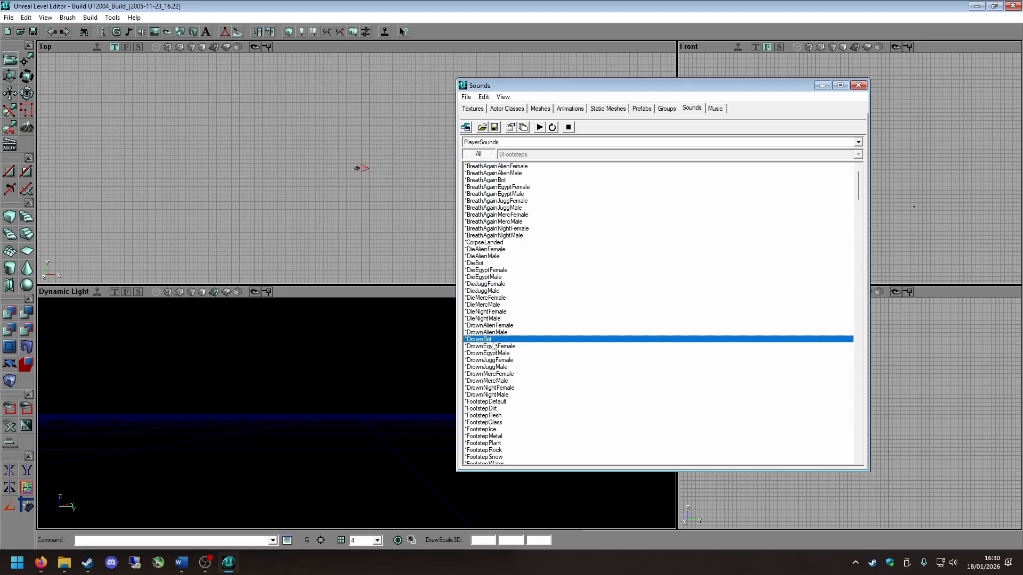
left_click(487, 409)
left_click(486, 427)
left_click(490, 410)
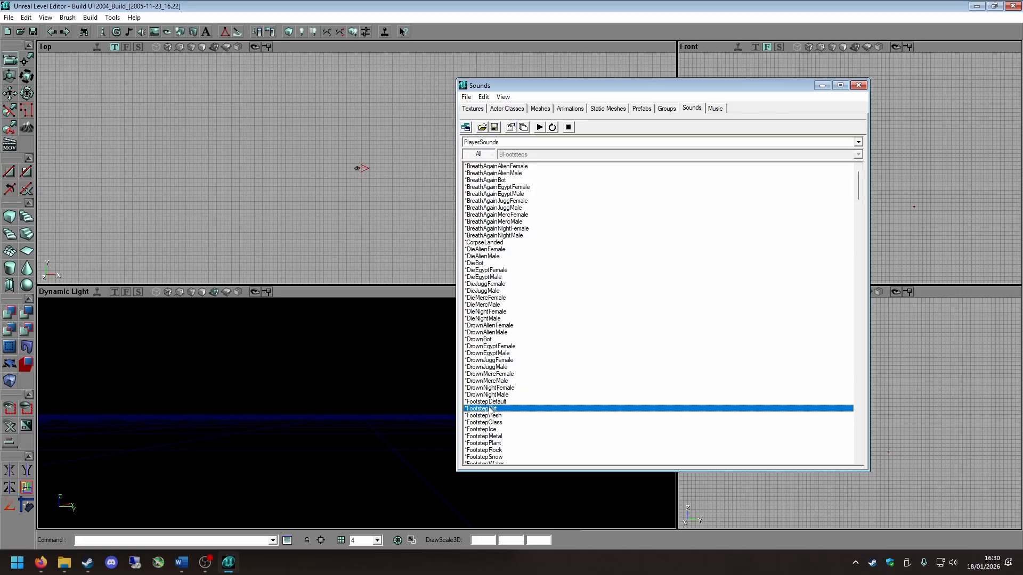
right_click(504, 413)
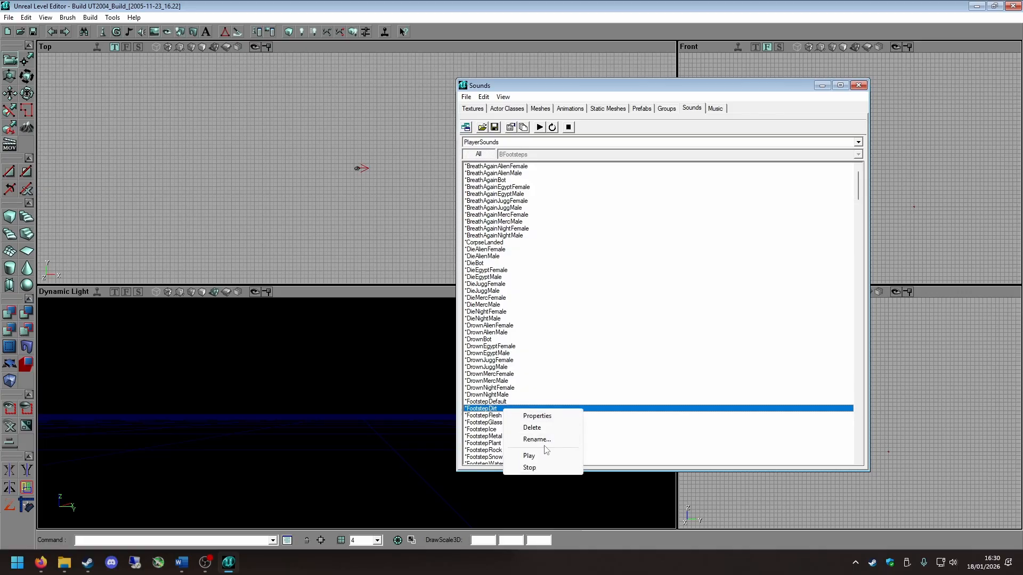
left_click(548, 416)
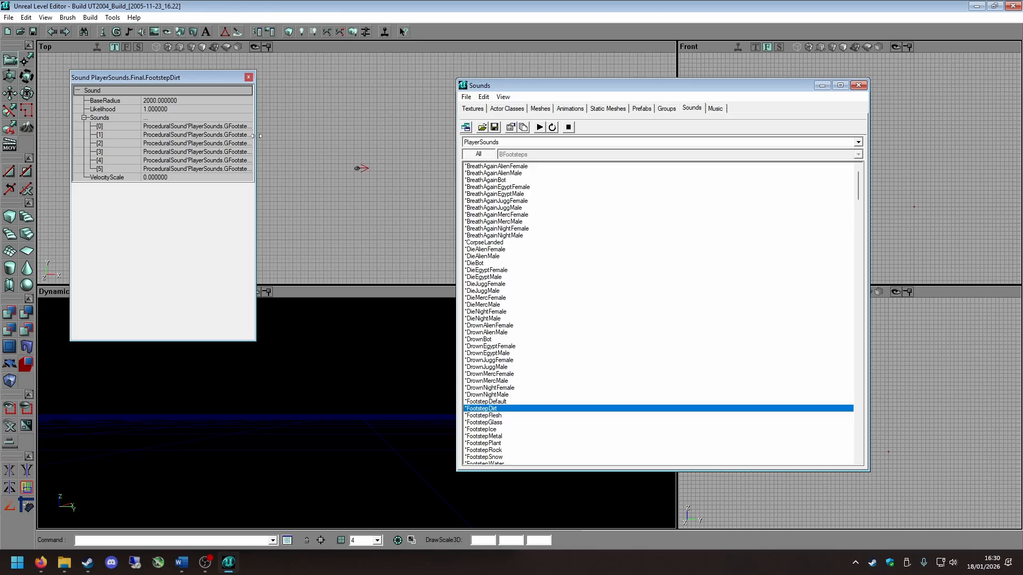
left_click_drag(255, 134, 520, 133)
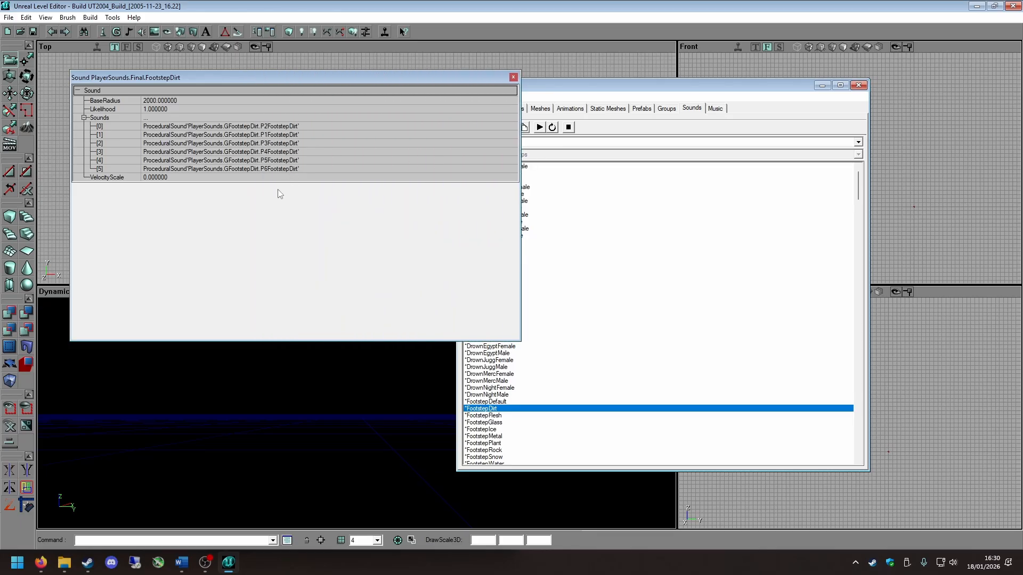
Step: Examine the procedural sounds further down the PlayerSounds list, around the P1HitUnderWater and P1Jump entries
left_click(486, 409)
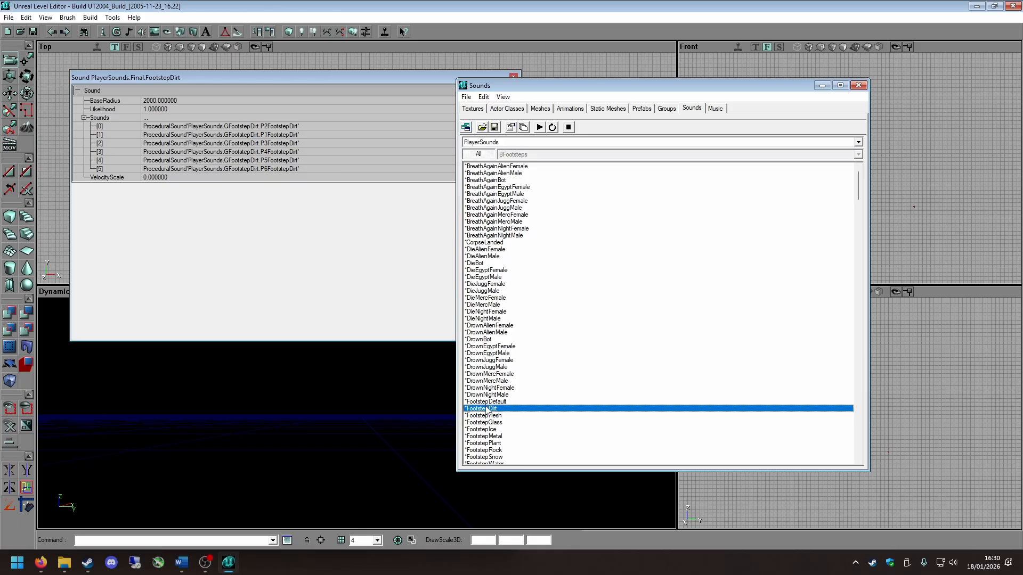
left_click_drag(858, 184, 858, 287)
right_click(510, 347)
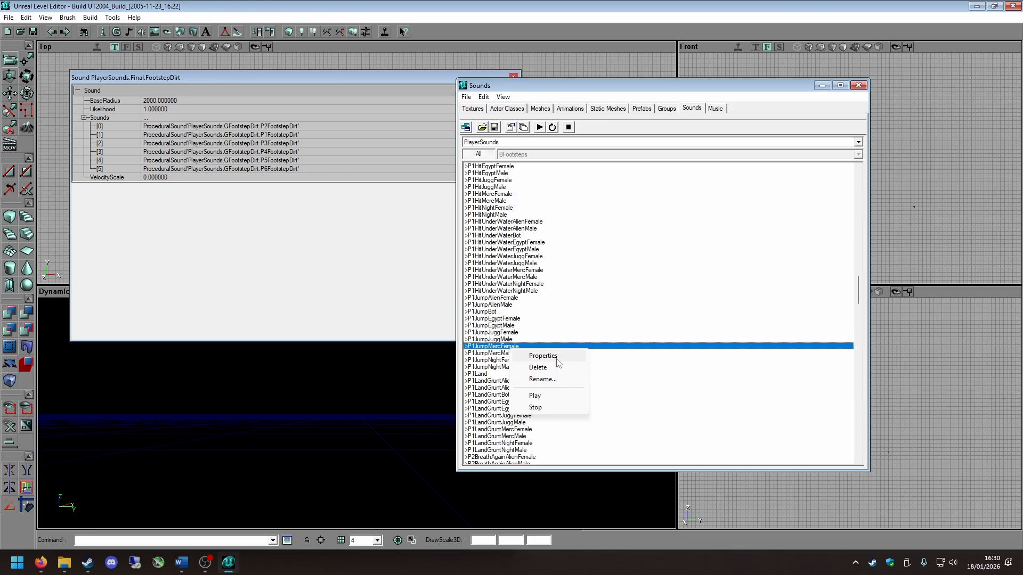
key("Escape")
left_click(540, 277)
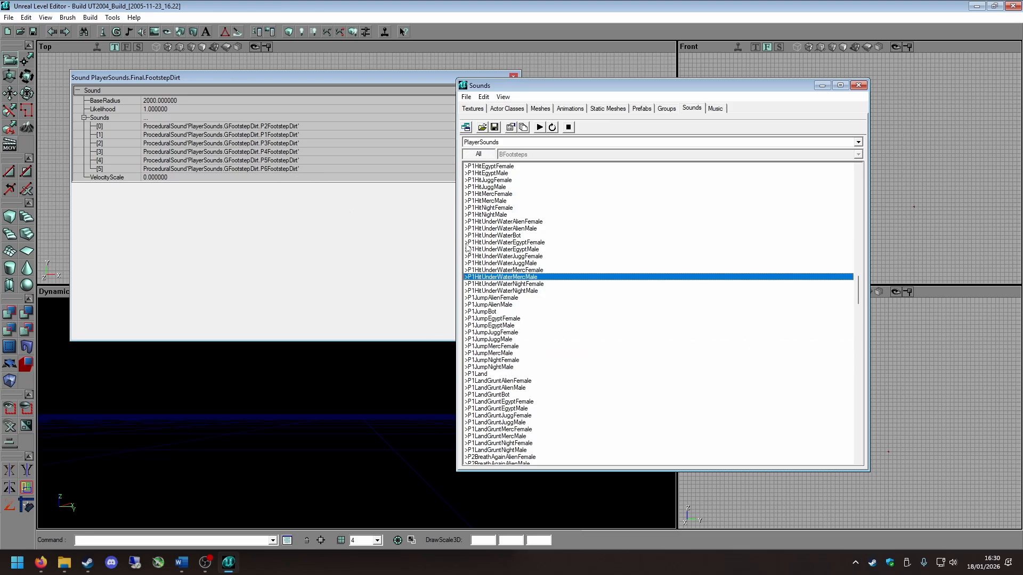
Step: Close the FootstepDirt properties and restrict the PlayerSounds list to the BFootsteps group
scroll(562, 261, "up", 14)
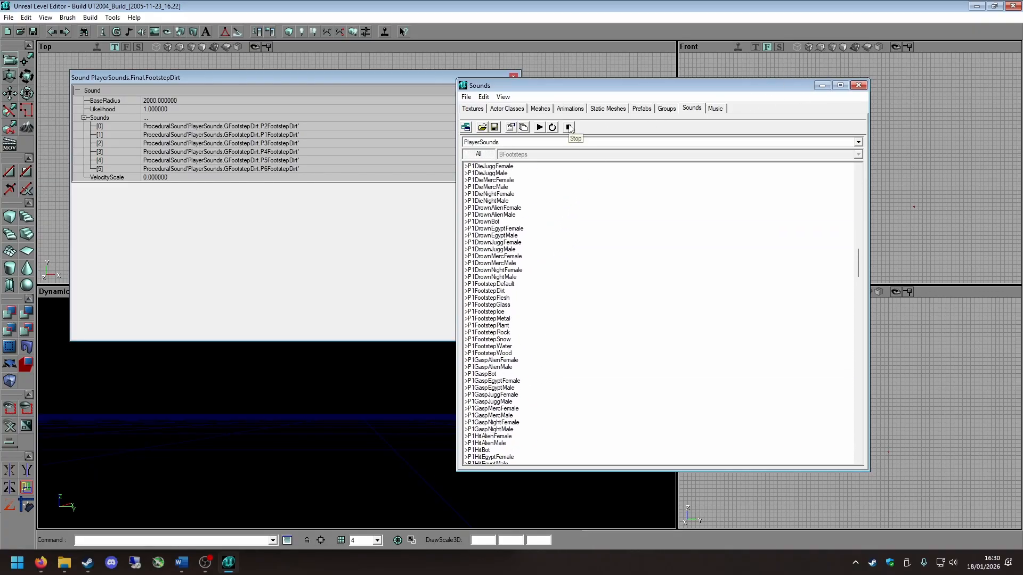
left_click(514, 74)
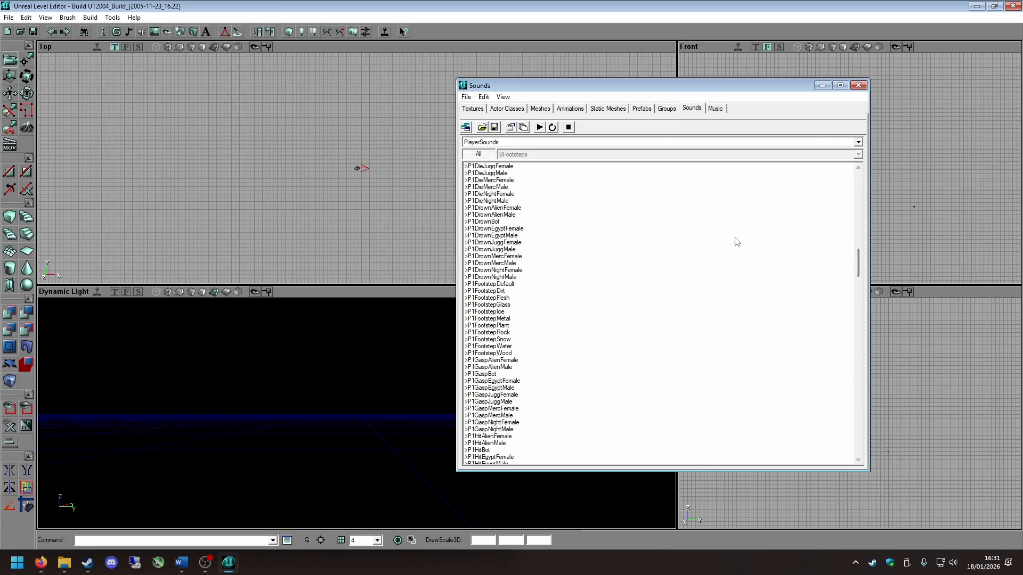
left_click_drag(857, 259, 851, 167)
left_click(585, 229)
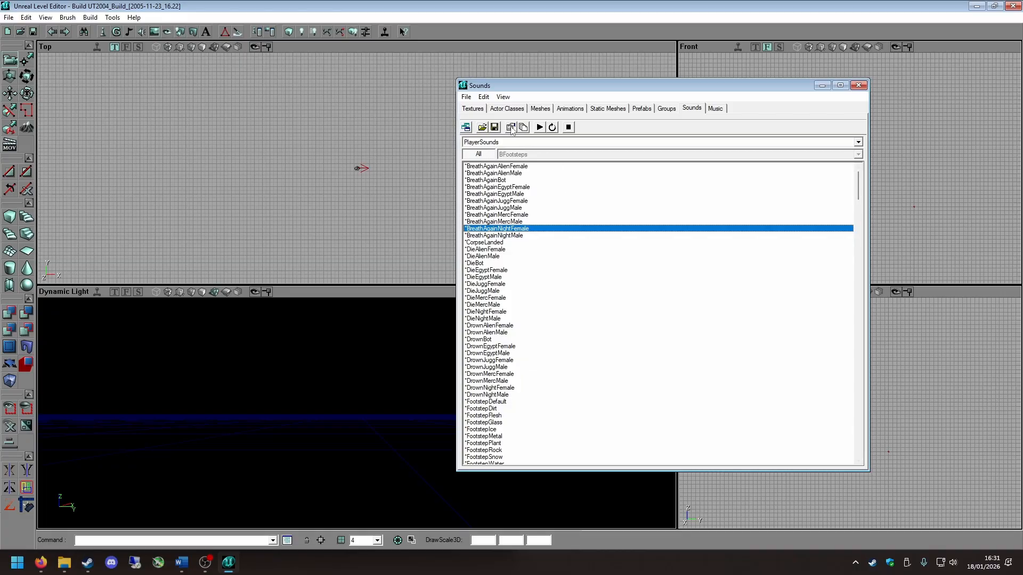
left_click(489, 154)
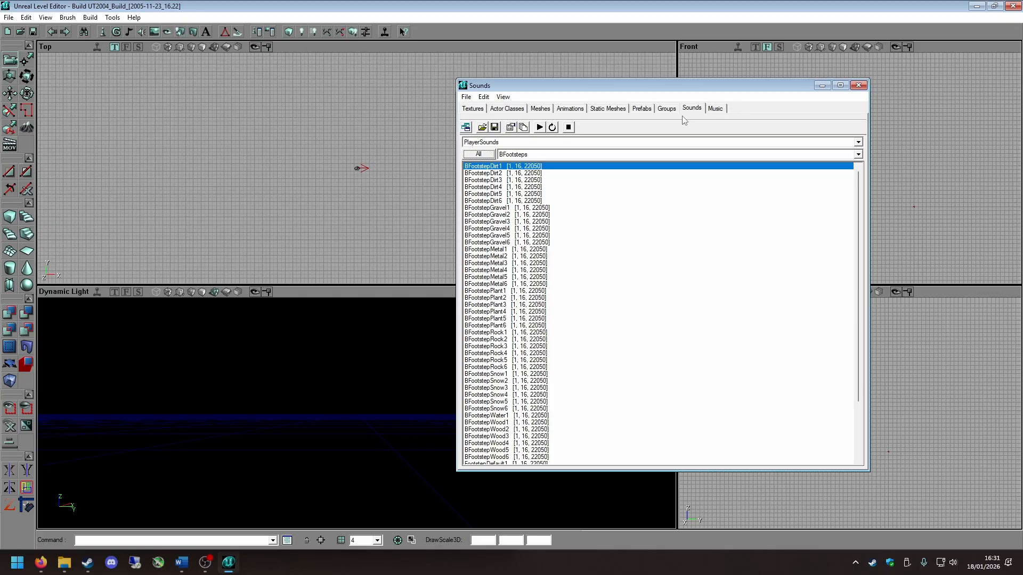
Step: Look over the Static Meshes, Actor Classes, Meshes and Animations browsers to see what each one offers
left_click(666, 109)
left_click(620, 111)
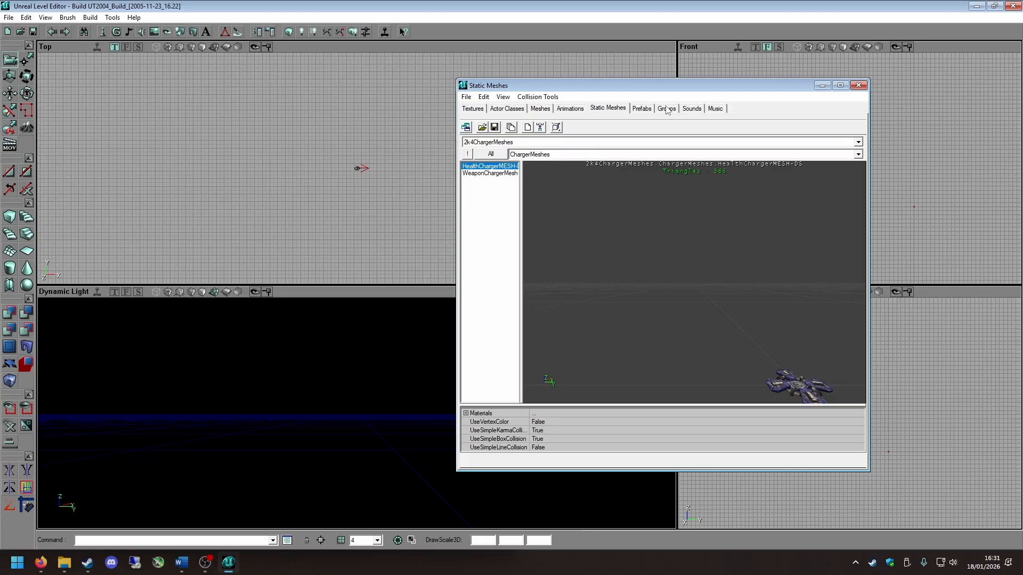
left_click(578, 110)
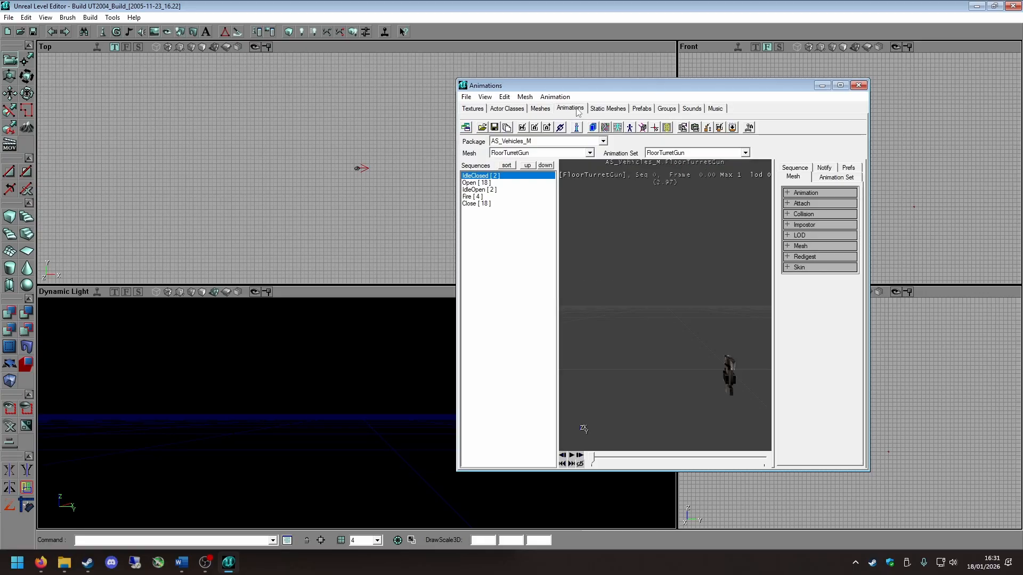
left_click(508, 109)
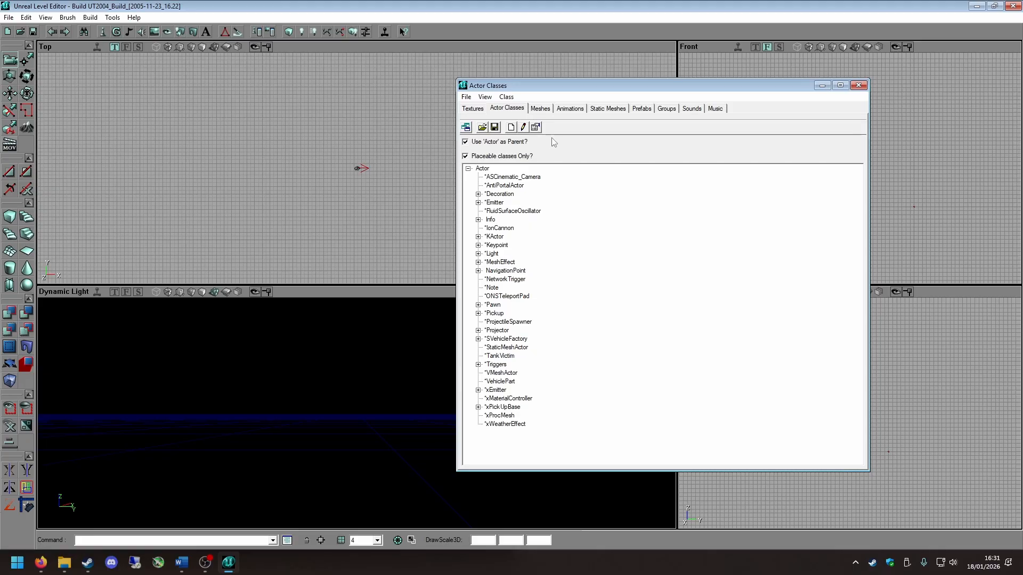
left_click(540, 109)
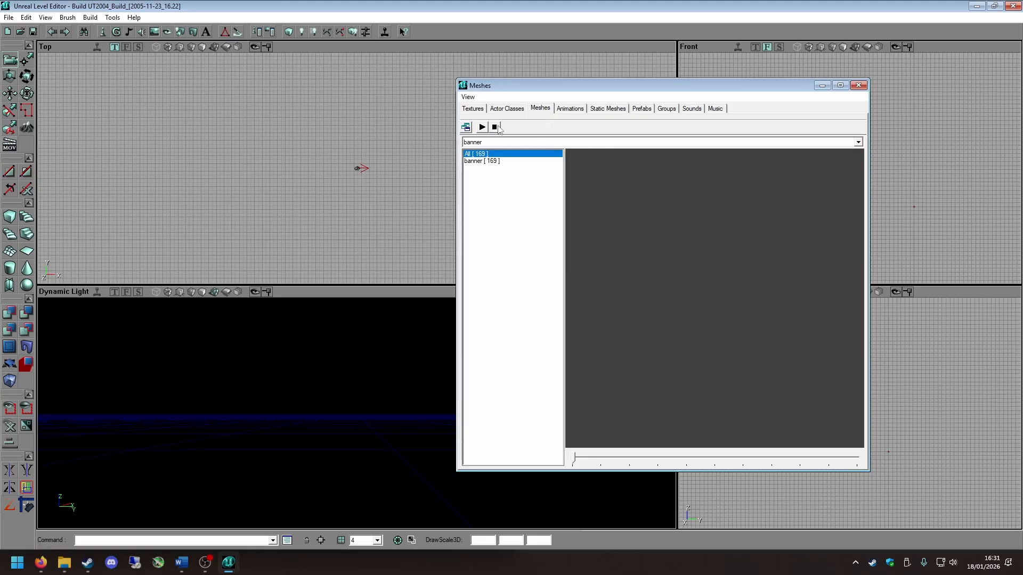
left_click(570, 108)
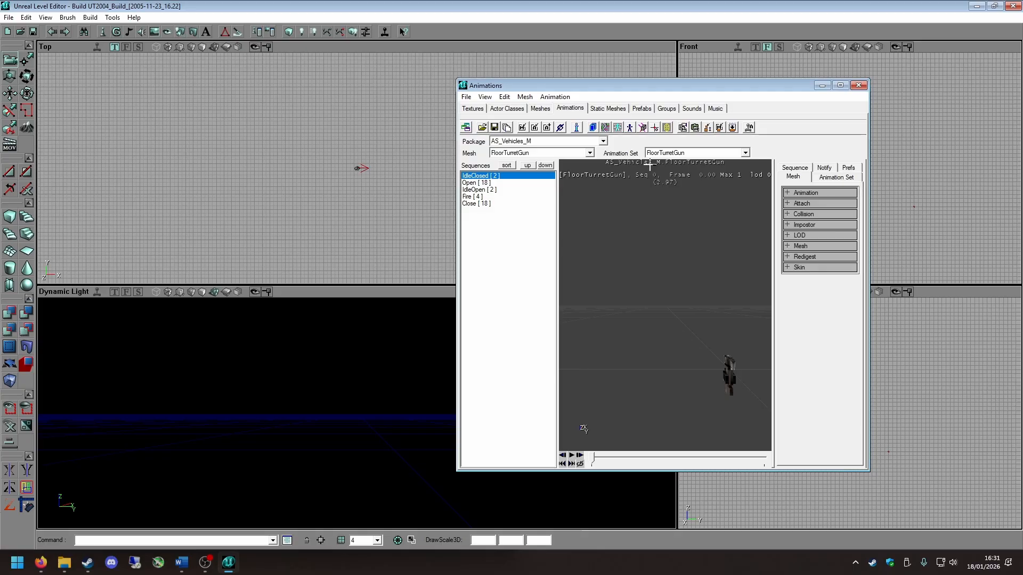
Step: View the HealthCharger static mesh in the 2k4ChargerMeshes package and expand its Materials entry to read the assigned texture
left_click(613, 110)
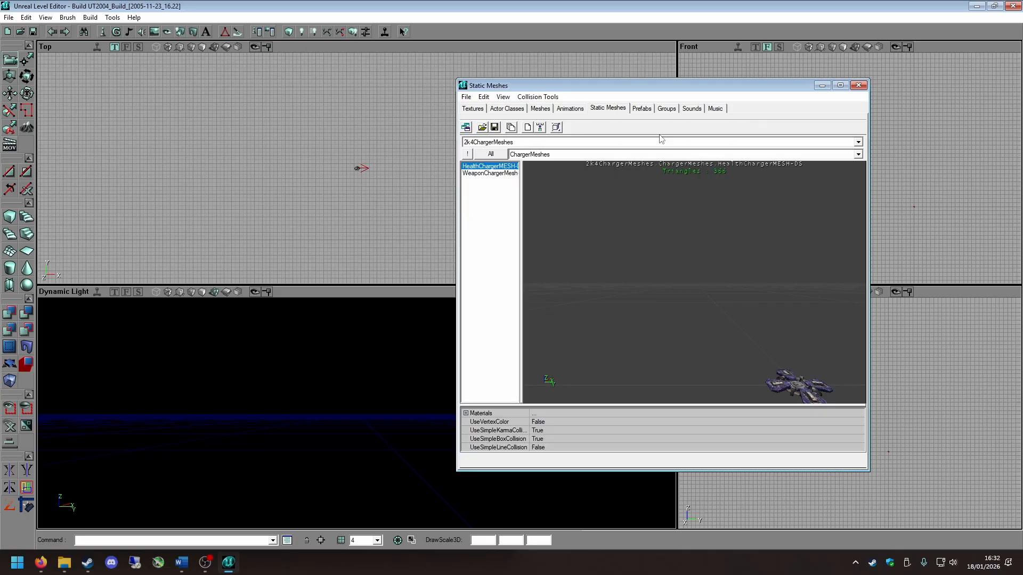
right_click_drag(609, 338, 658, 328)
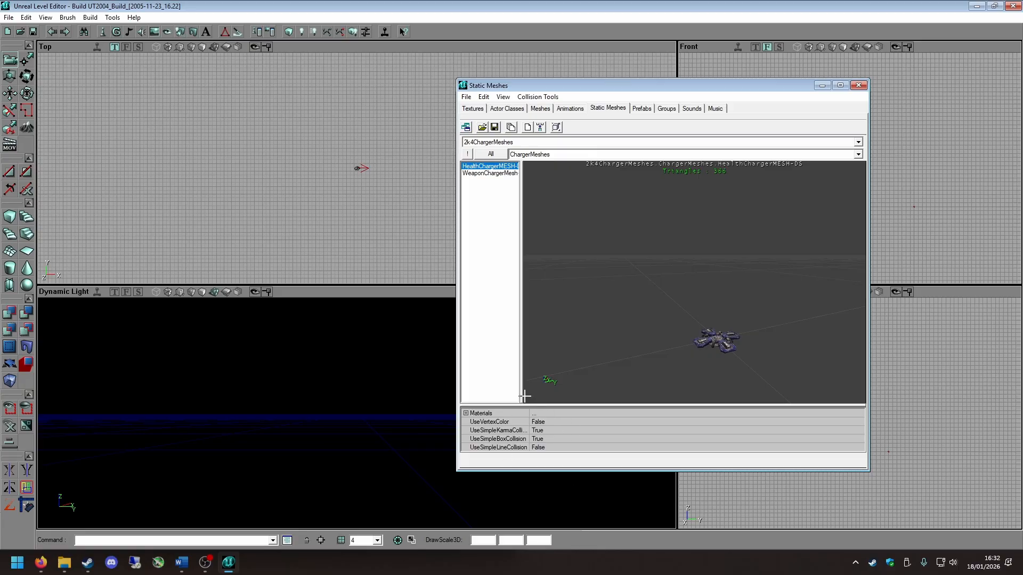
double_click(483, 413)
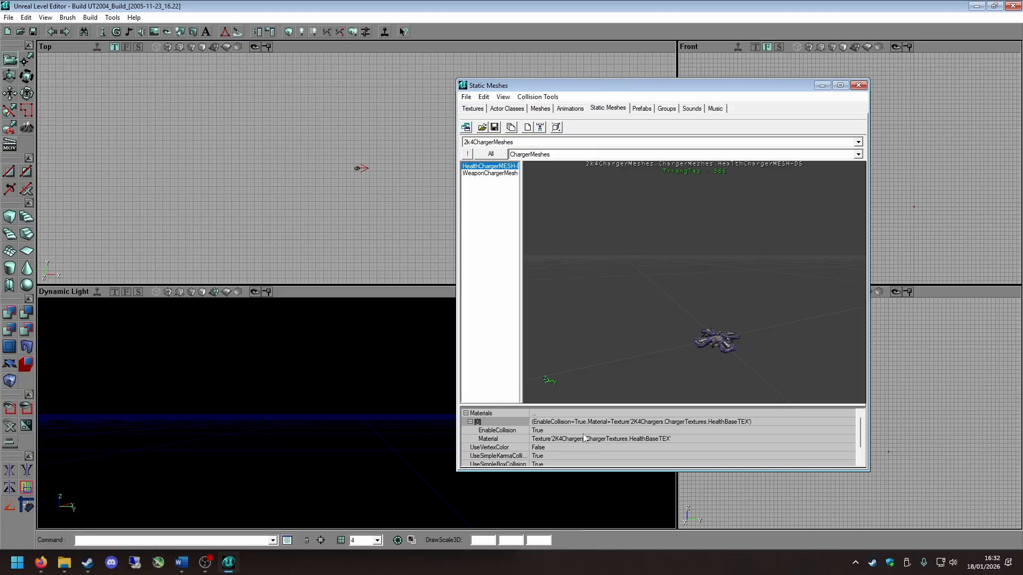
Step: Look over the Prefabs and Groups browsers and return to the Sounds browser
left_click(643, 109)
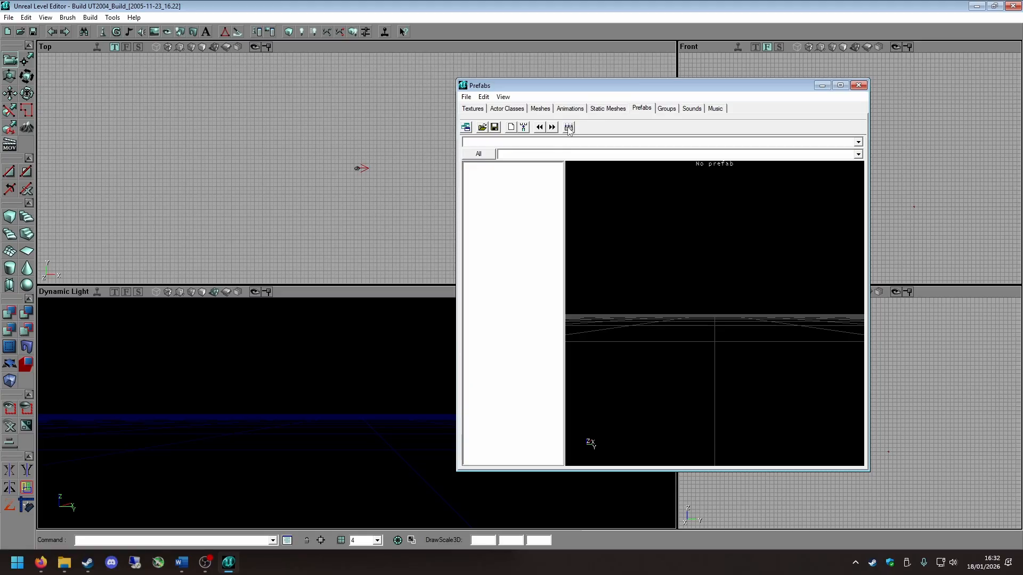
left_click(667, 108)
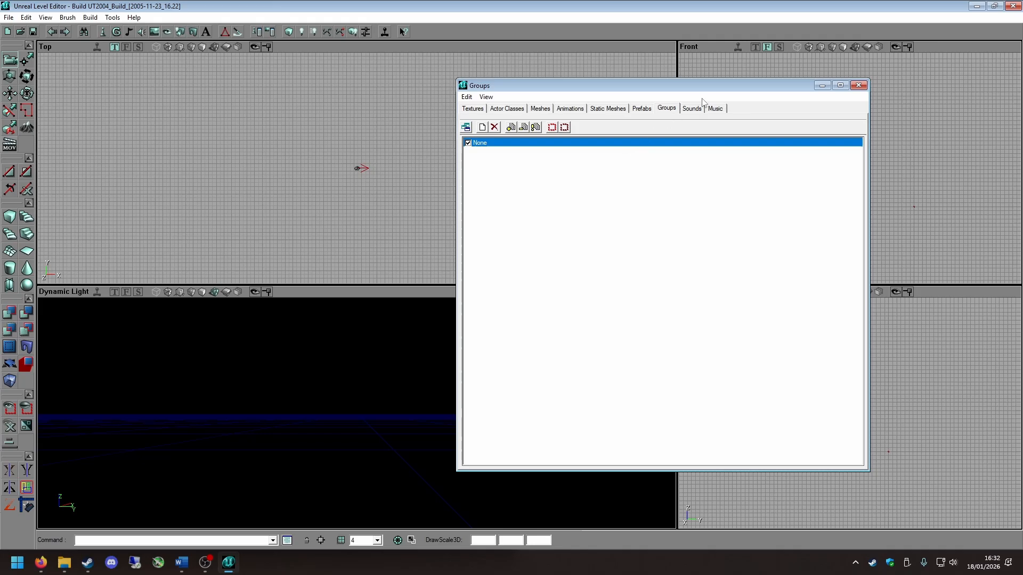
left_click(693, 109)
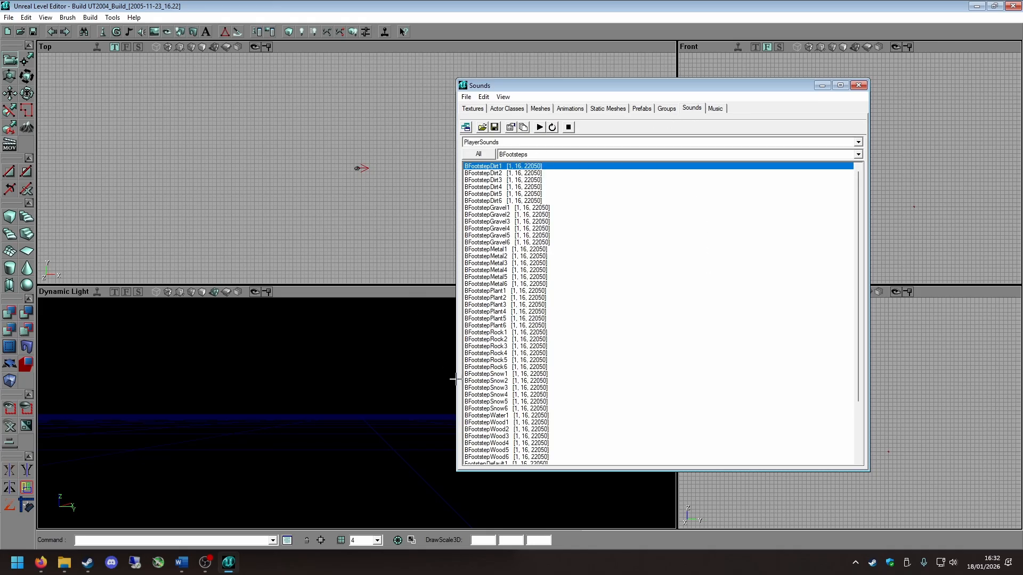
Step: Check the Unreal Tournament 2004 Music folder for loadable music packages, then close the browser window and return to the level editor
left_click(715, 108)
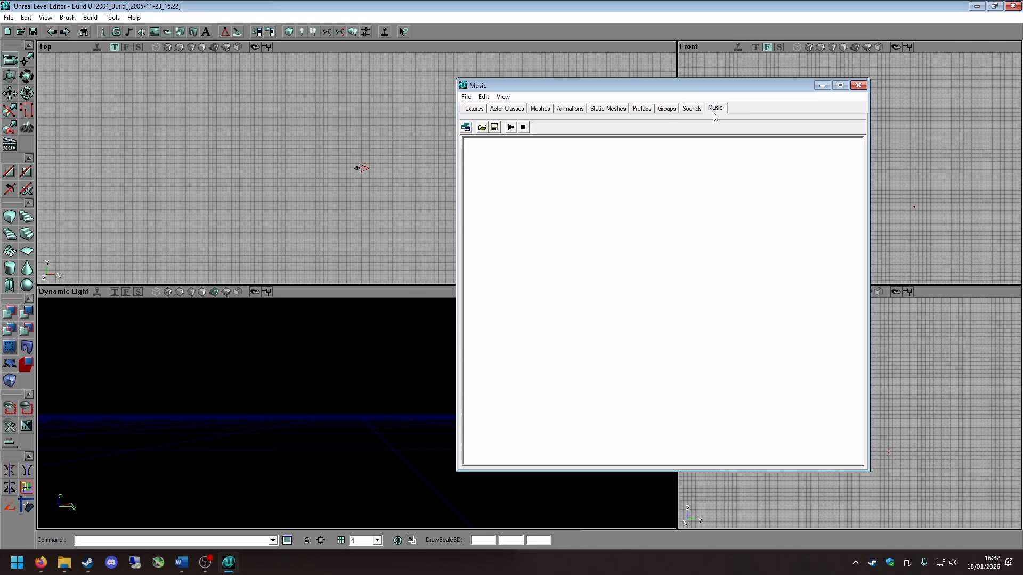
left_click(483, 127)
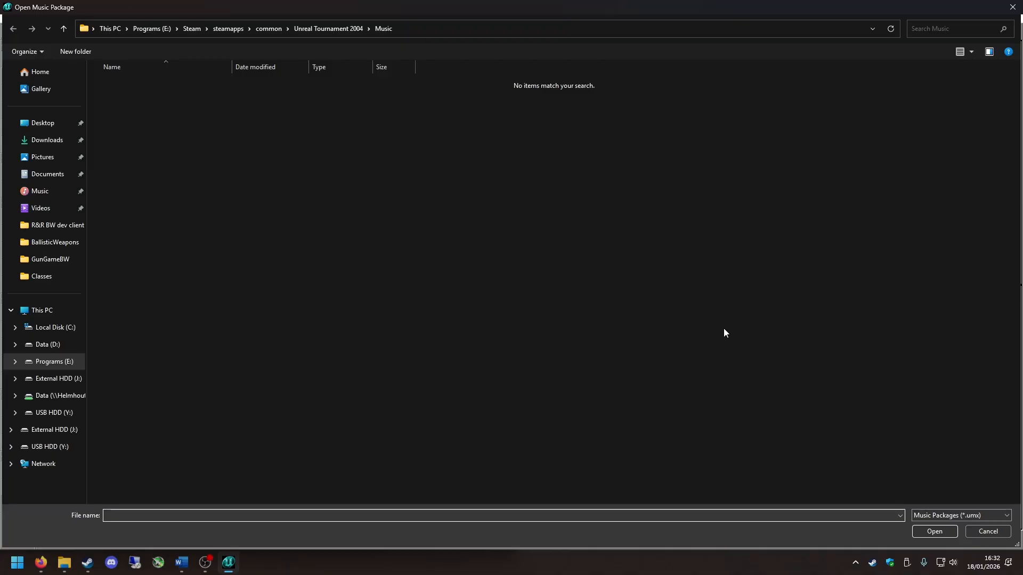
left_click(988, 532)
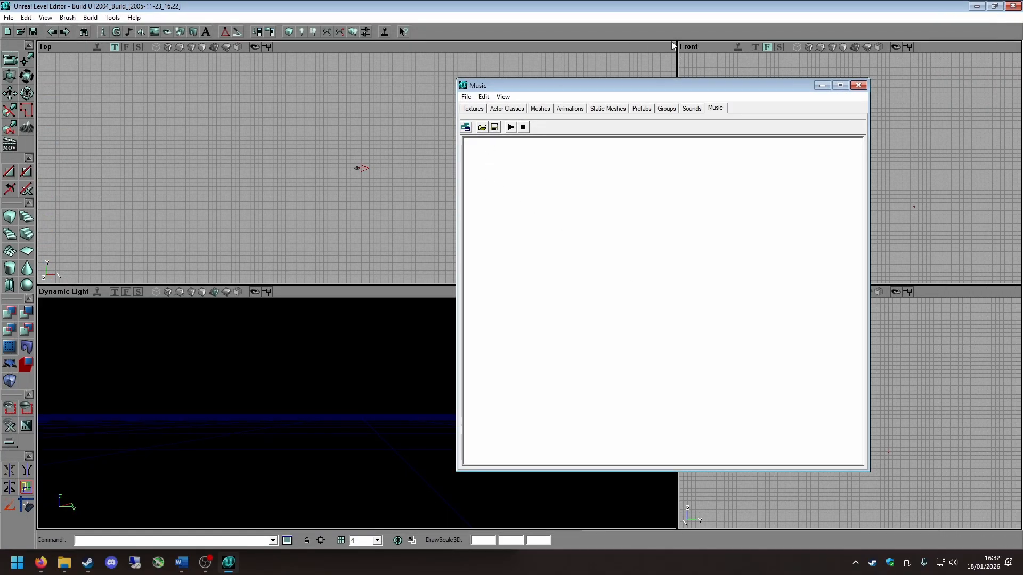
left_click(853, 85)
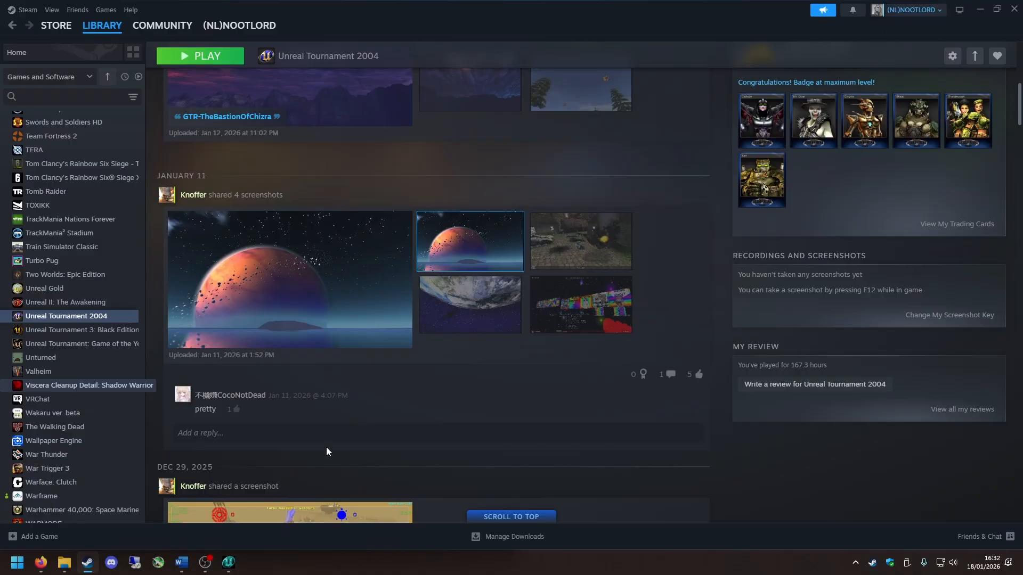
left_click(229, 562)
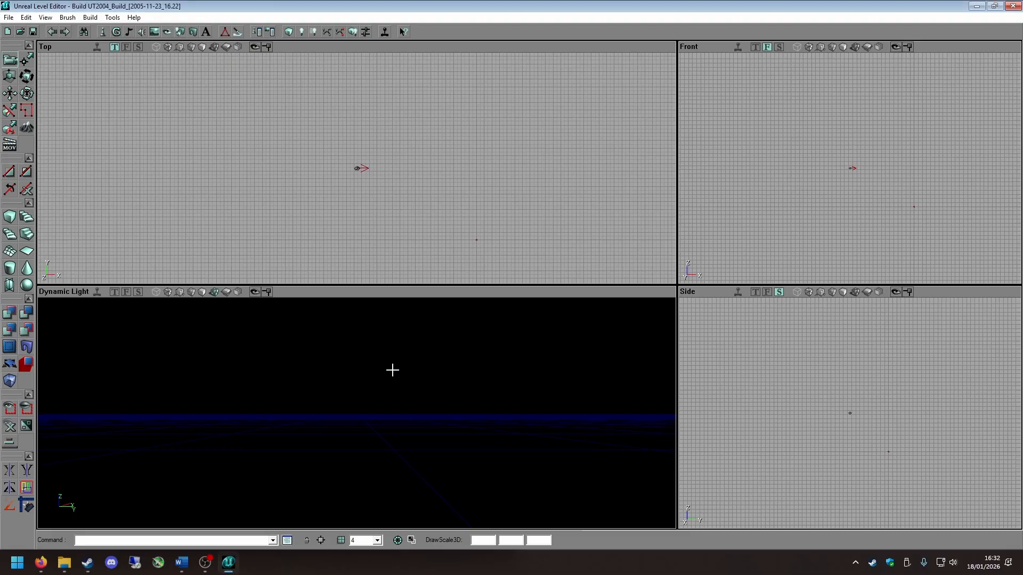